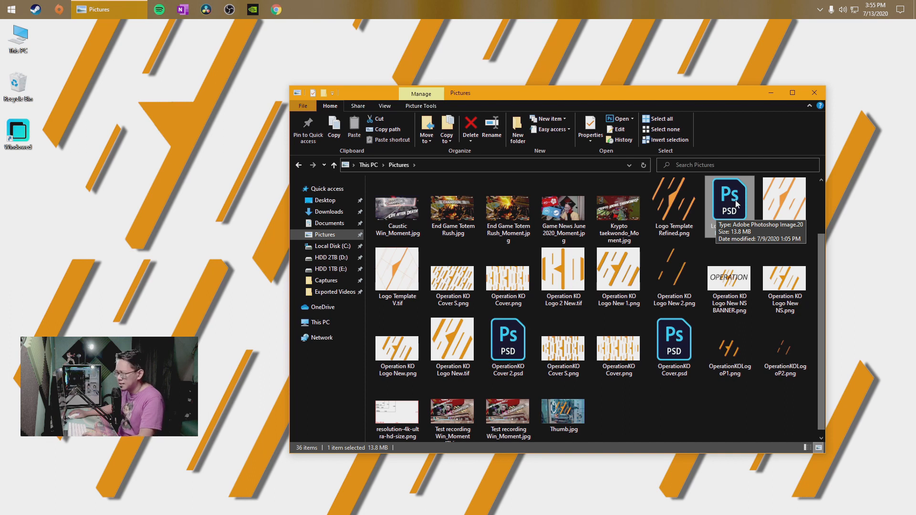
Open the Logo Template Refined PSD file in Photoshop and hide its Background layer
double_click(737, 203)
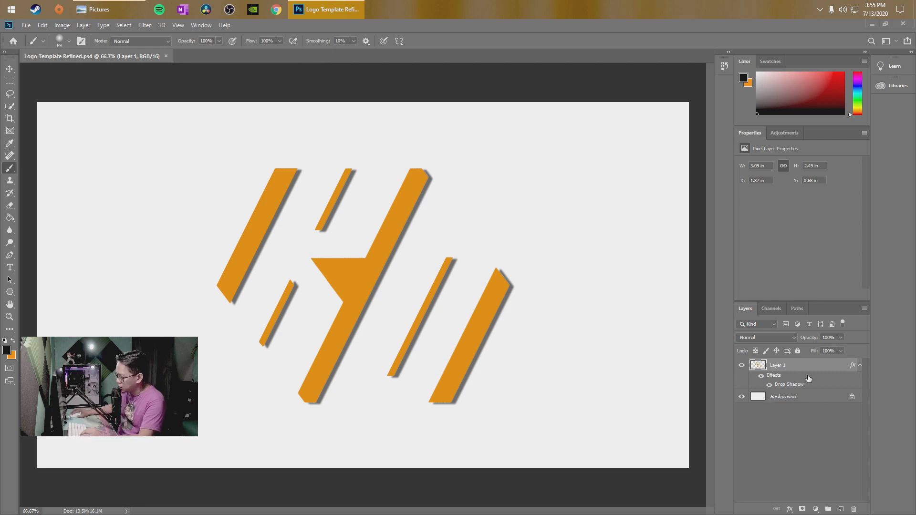
click(741, 397)
click(741, 398)
click(740, 398)
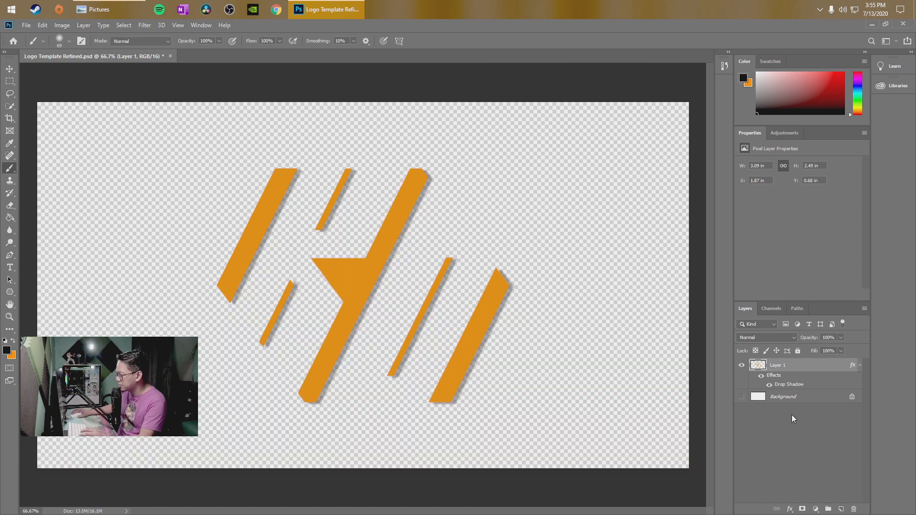
Turn off the Drop Shadow effect on Layer 1
click(761, 377)
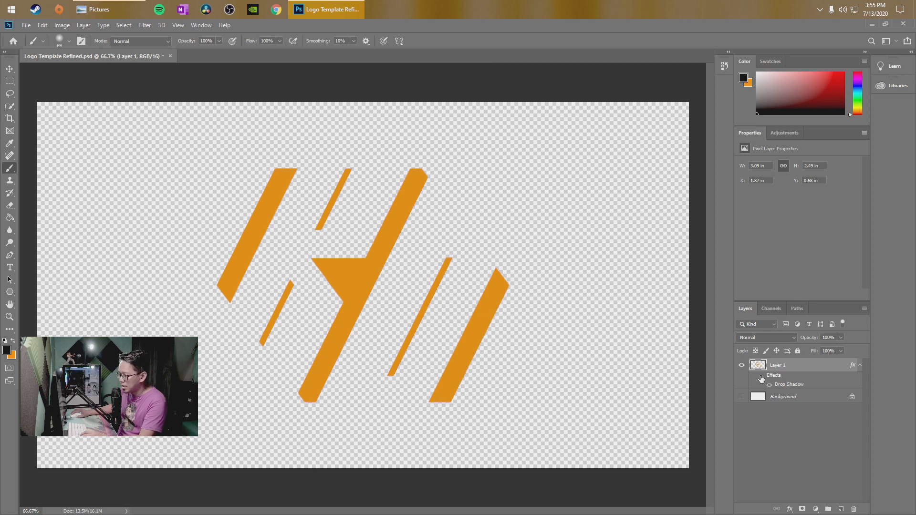
click(770, 386)
click(769, 385)
click(796, 425)
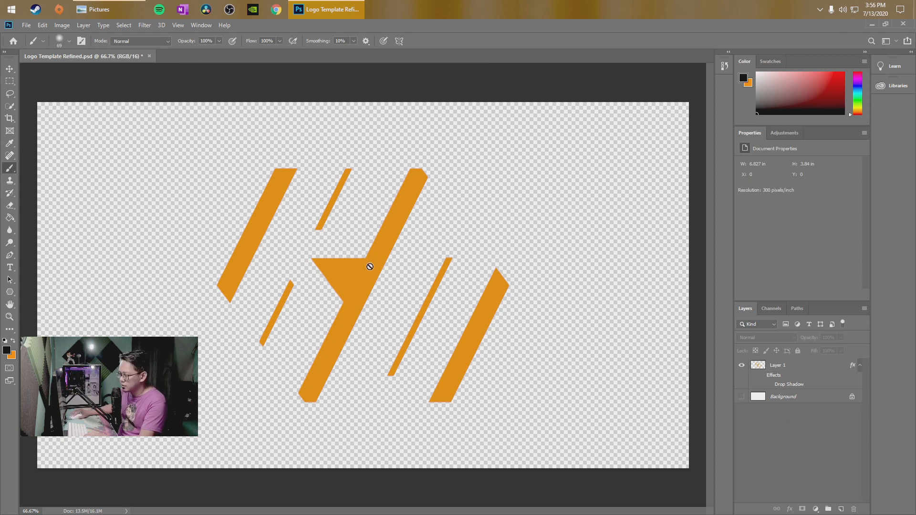
click(431, 282)
click(441, 207)
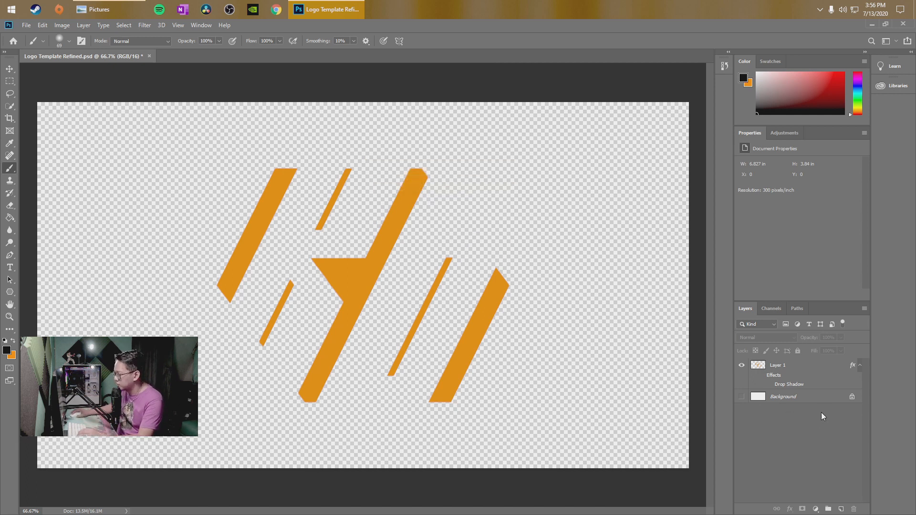
Duplicate Layer 1, keeping the default name for the copy
click(797, 370)
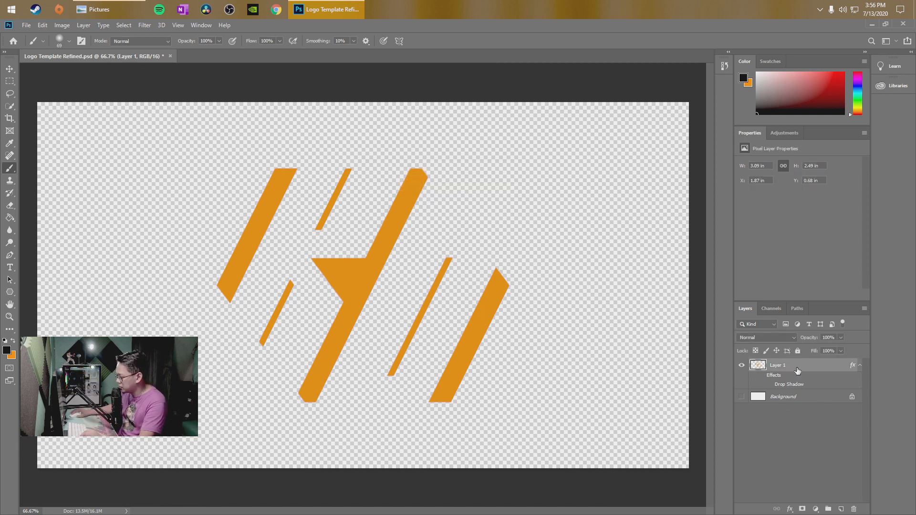
right_click(797, 370)
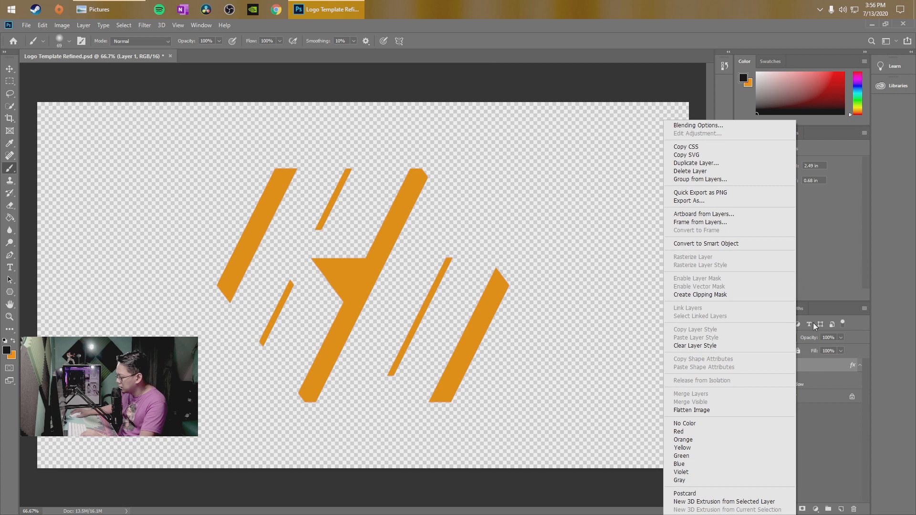
click(735, 164)
click(536, 161)
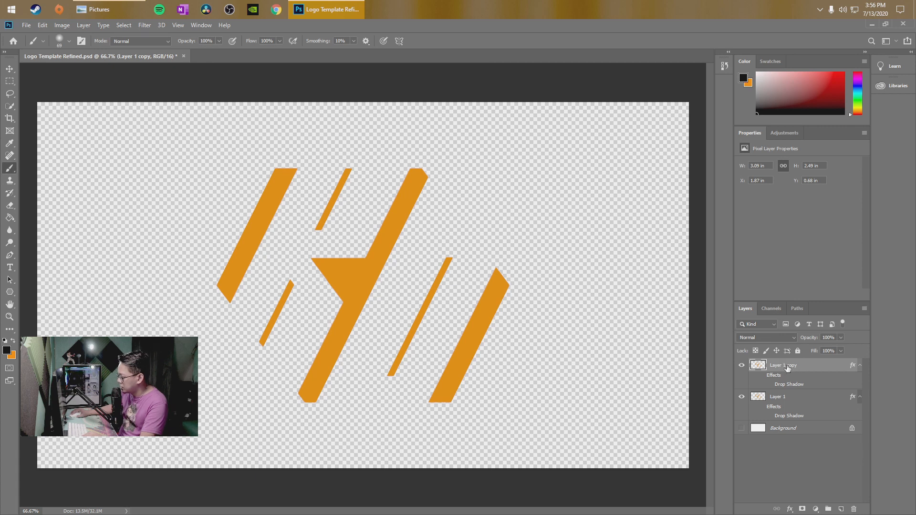
Rename the duplicated layer as Image 1
right_click(787, 368)
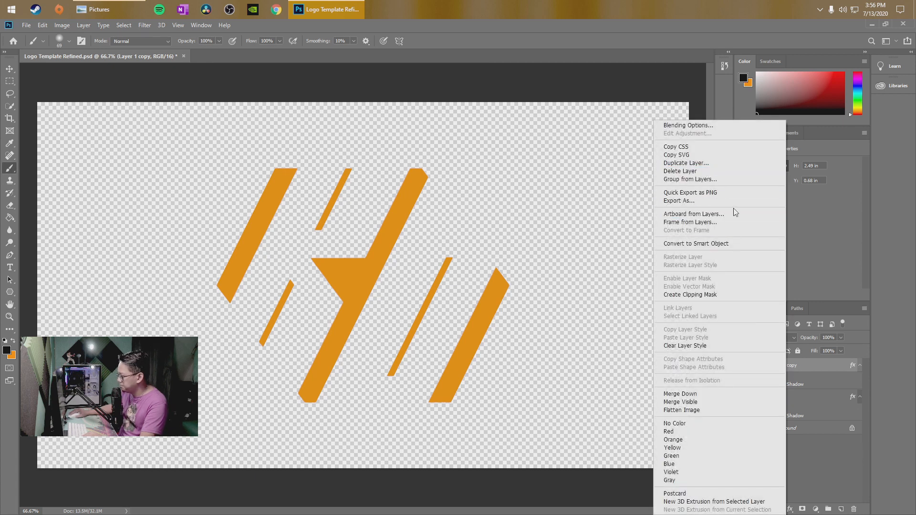
click(817, 377)
double_click(788, 366)
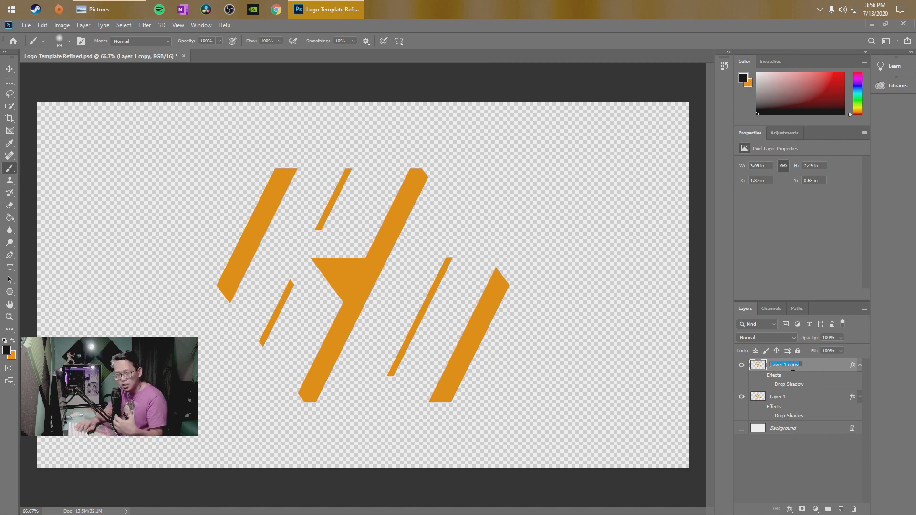
text(Image 1)
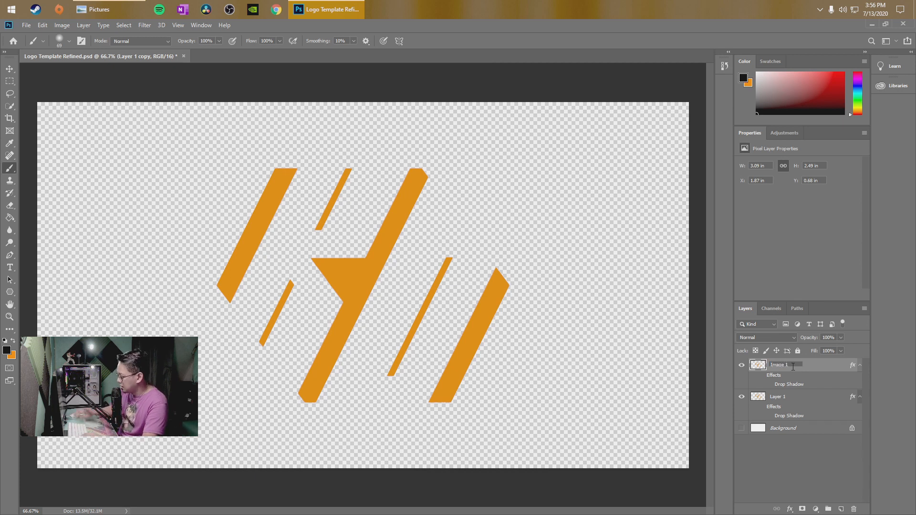
key(Return)
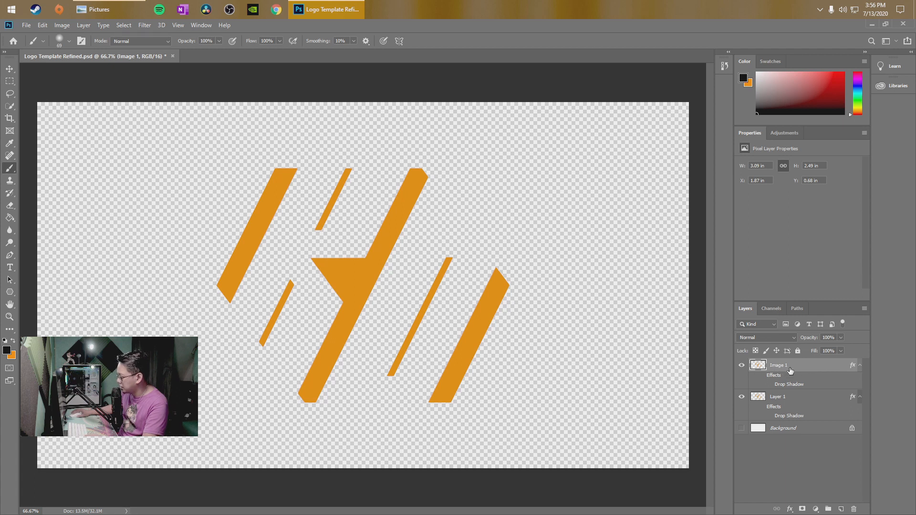
Rename the original Layer 1 as Image 2
click(790, 399)
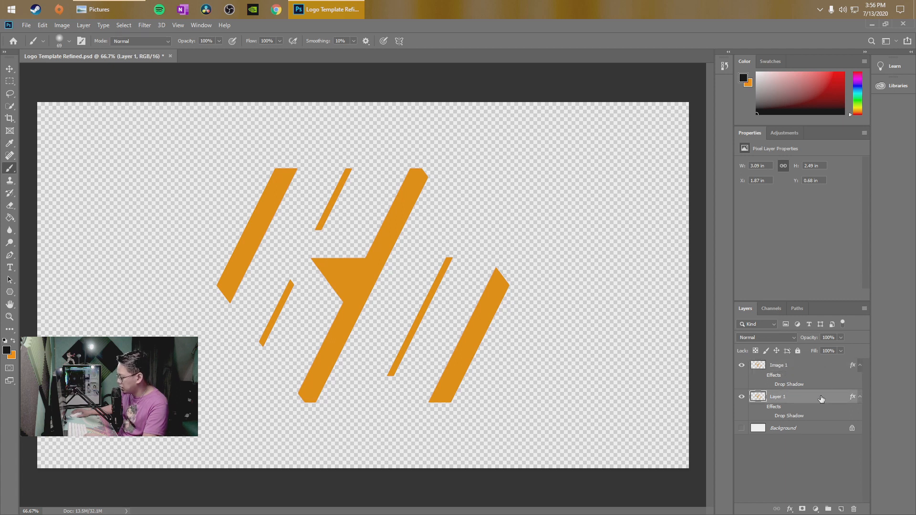
double_click(797, 396)
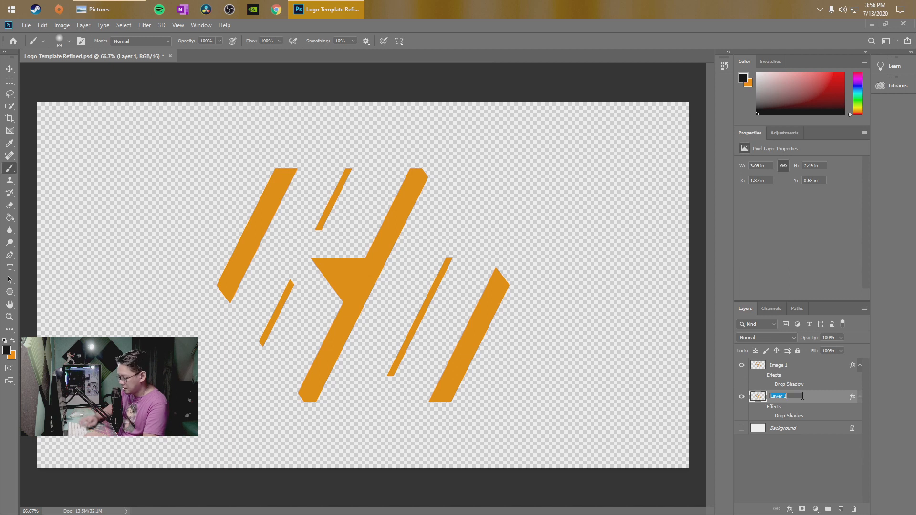
text(Image 2)
key(Return)
Select the Image 1 layer and hide Image 2 so that only Image 1 is shown
click(814, 367)
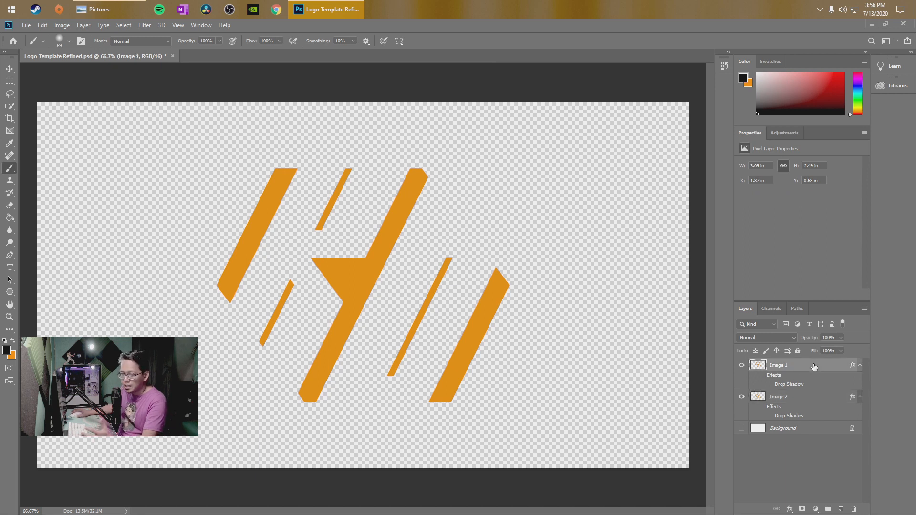
click(741, 396)
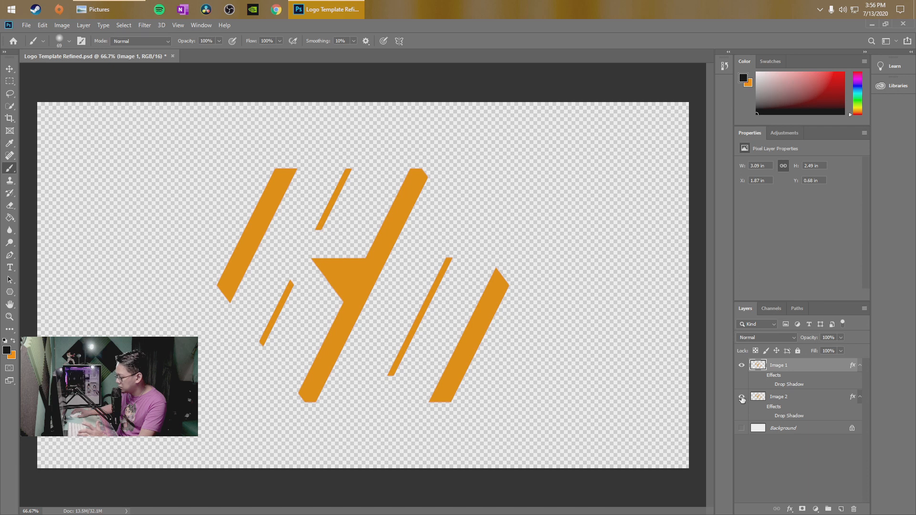
click(741, 396)
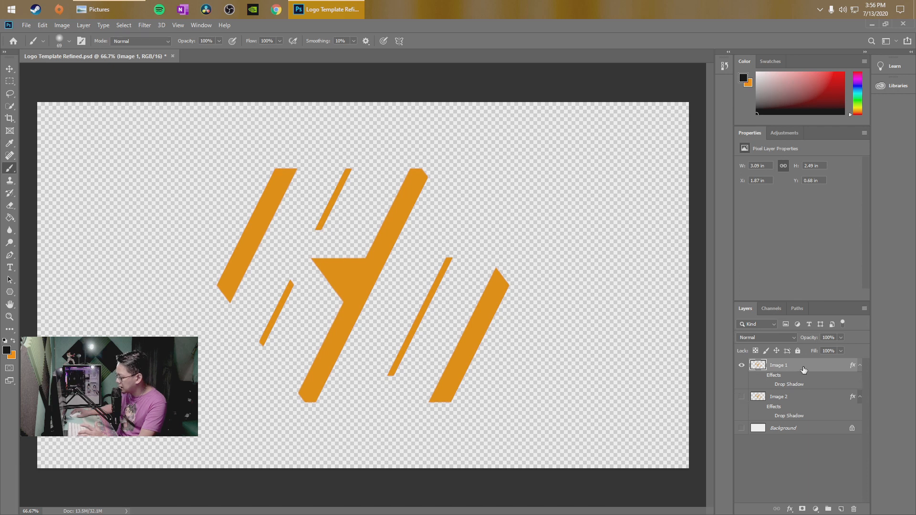
click(741, 365)
click(741, 365)
click(741, 366)
click(741, 365)
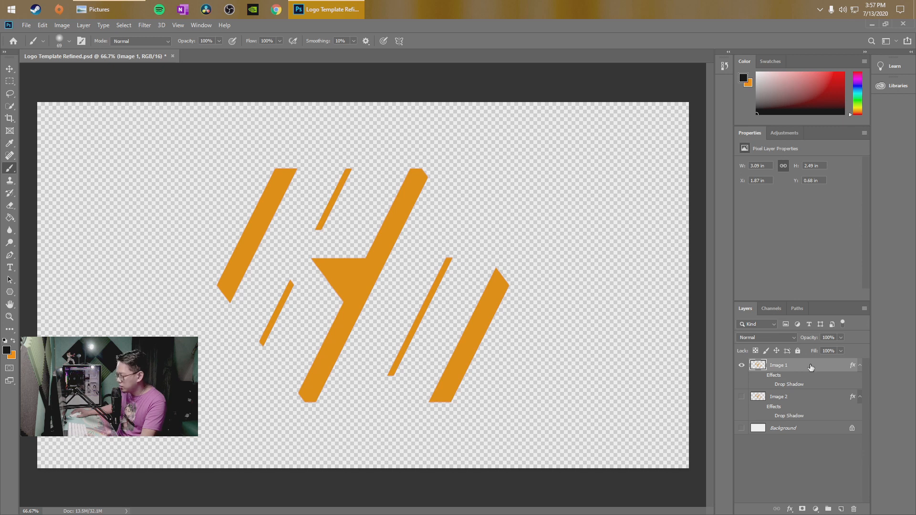
Add a layer mask to the Image 1 layer and make the mask active for editing
click(803, 509)
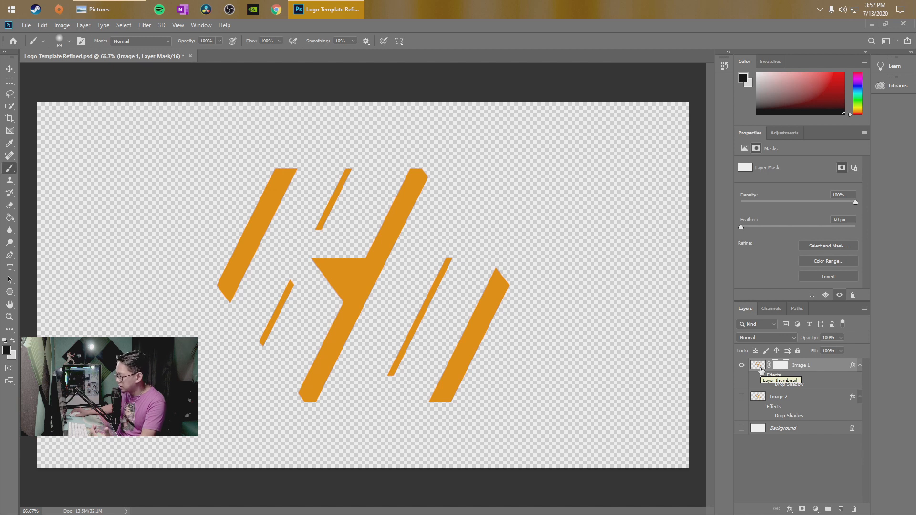
click(761, 371)
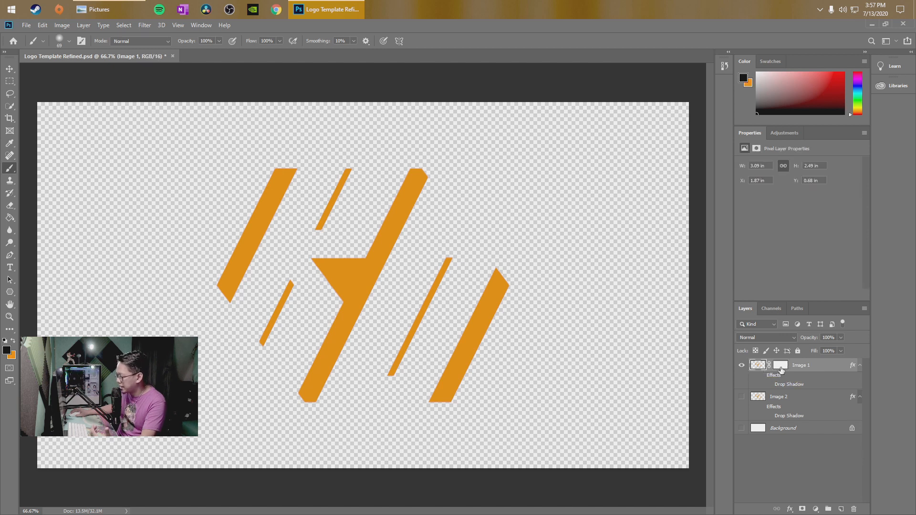
click(782, 369)
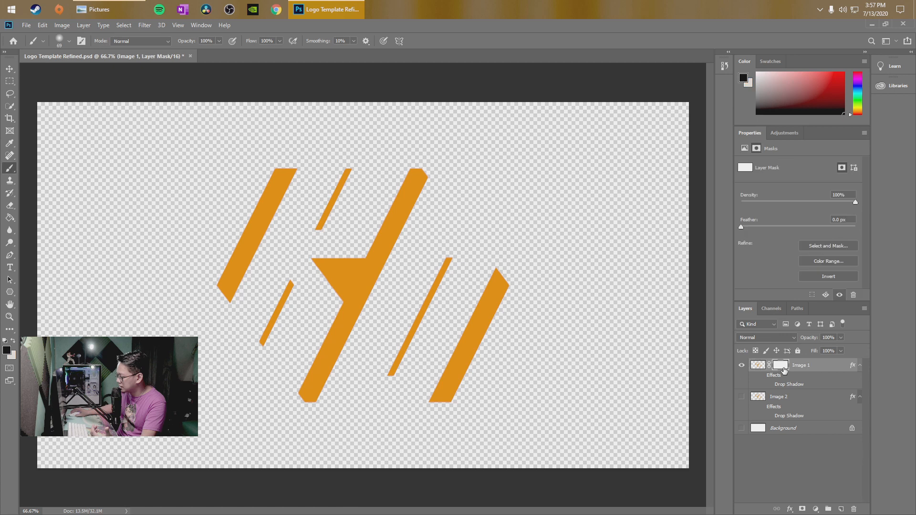
double_click(782, 368)
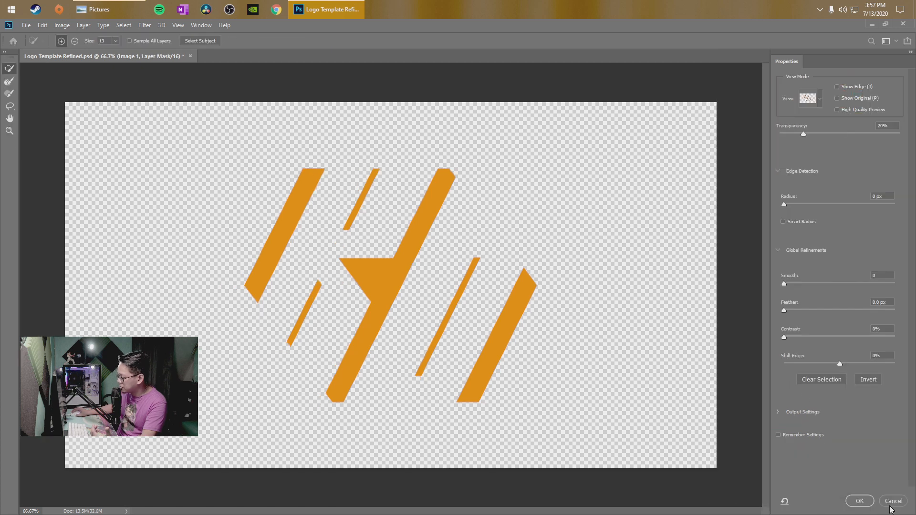
click(890, 504)
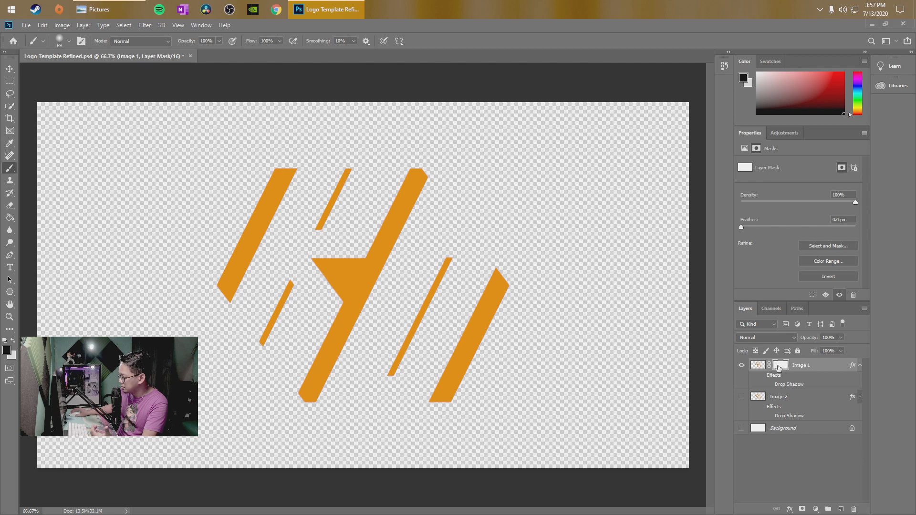
click(758, 365)
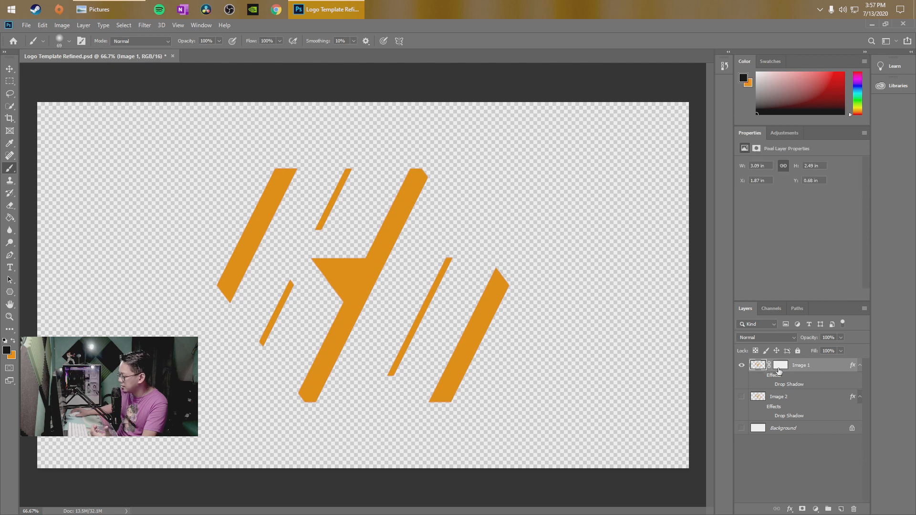
click(781, 366)
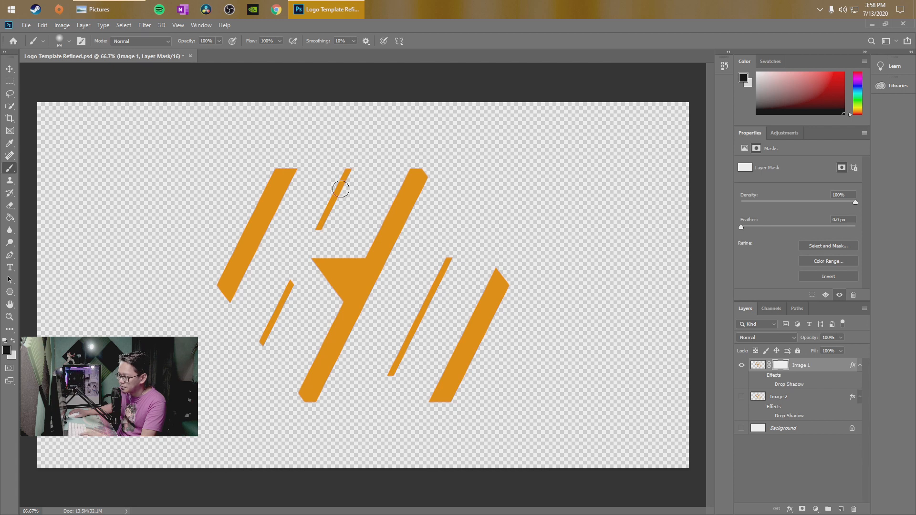
Brush black over the upper thin stripe on the Image 1 mask, swap the colours and paint the stripe back
drag(349, 164, 315, 219)
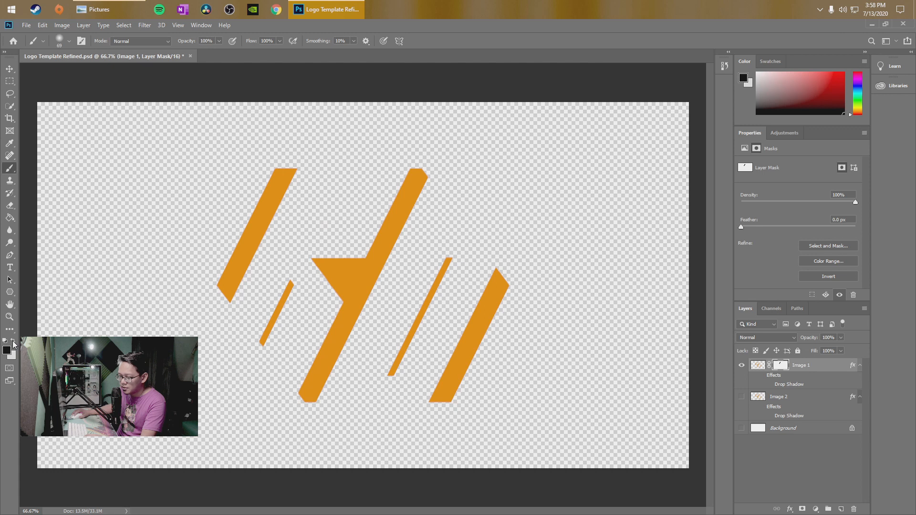
click(13, 340)
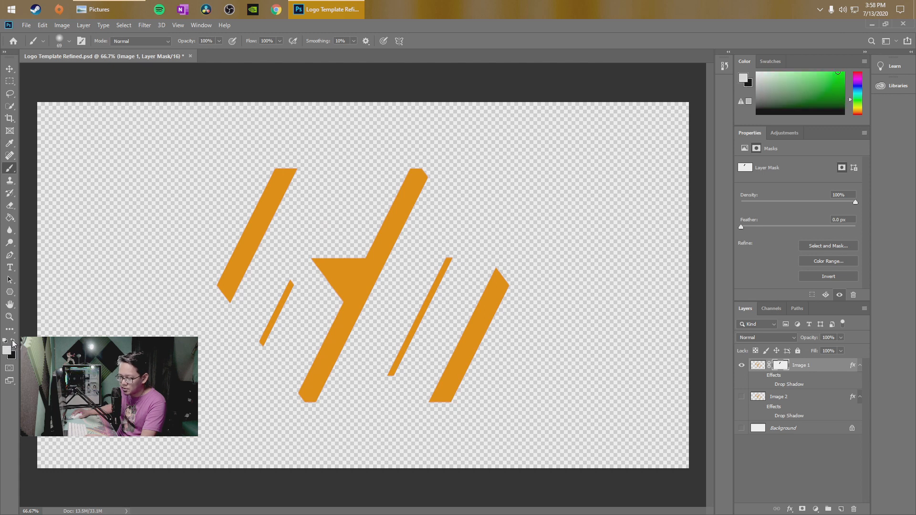
mouse_move(317, 229)
mouse_down()
mouse_move(350, 163)
mouse_move(318, 218)
mouse_up()
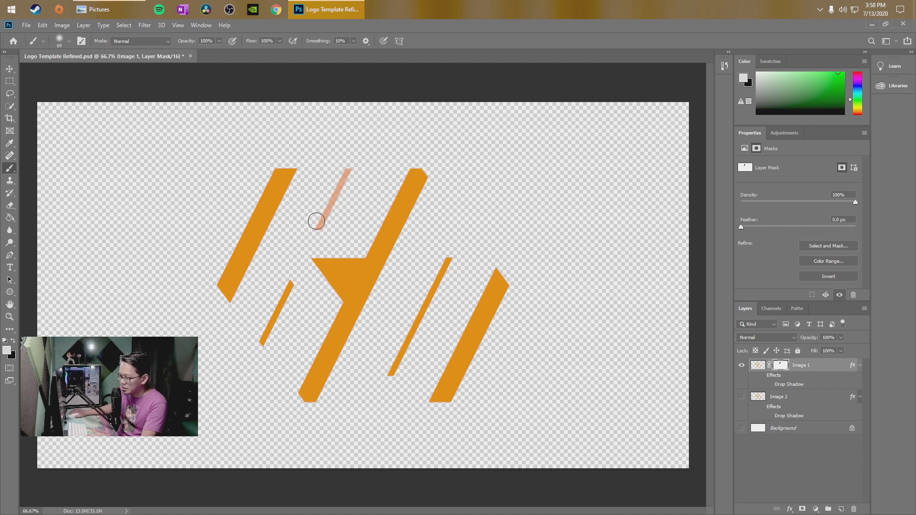
Swap the foreground colour back to black and mask out the three thin stripes of the Image 1 logo with the Brush
click(13, 341)
mouse_move(362, 172)
mouse_down()
mouse_move(351, 161)
mouse_move(323, 220)
mouse_up()
mouse_move(341, 187)
mouse_down()
mouse_move(315, 233)
mouse_move(354, 170)
mouse_move(344, 193)
mouse_up()
drag(294, 274, 258, 348)
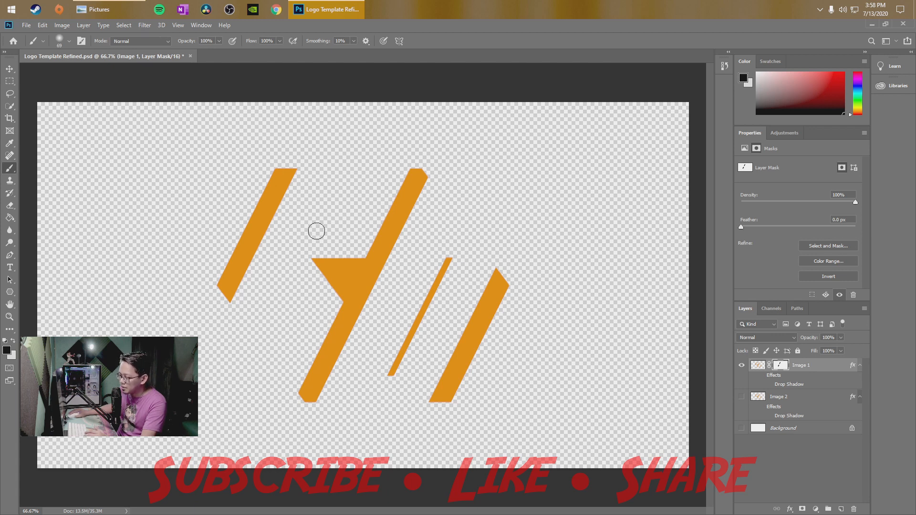
mouse_move(462, 252)
mouse_down()
mouse_move(443, 263)
mouse_move(387, 381)
mouse_up()
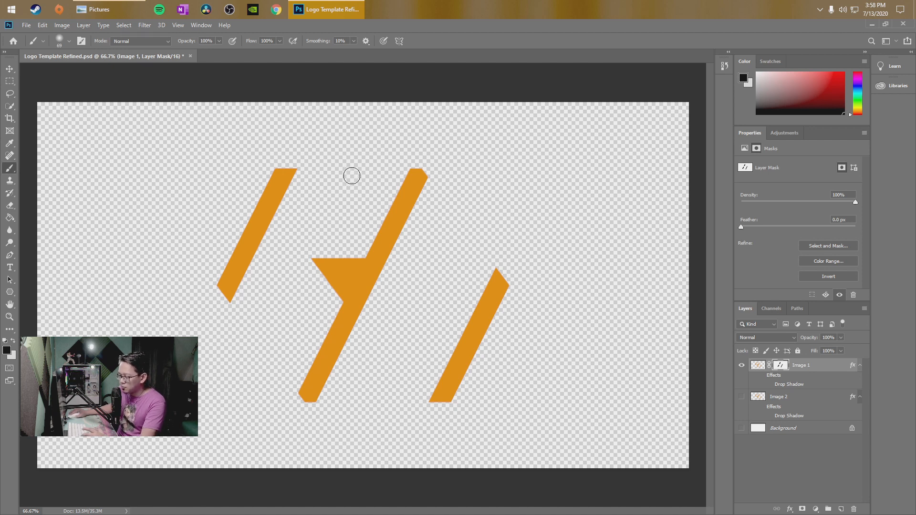
click(820, 367)
click(780, 365)
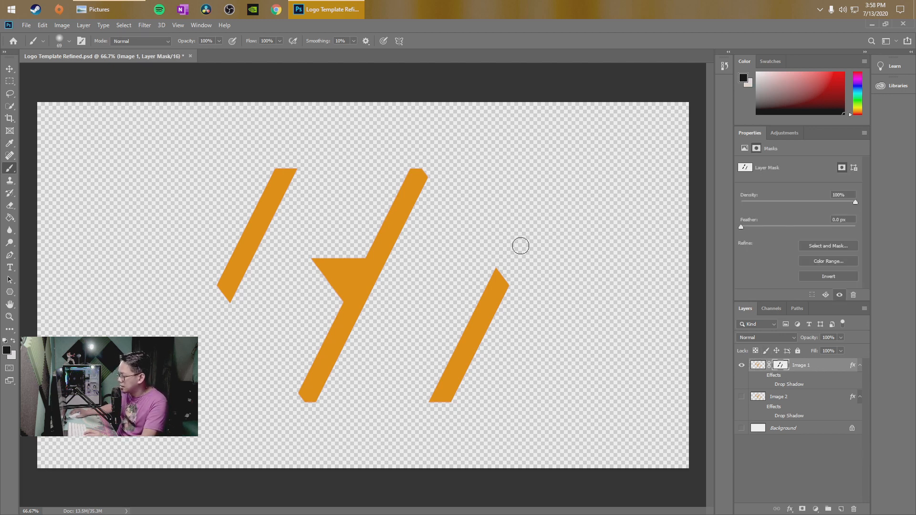
Bring up the transparent PNG export for the Image 1 artwork as far as choosing the save location, and cancel without exporting
click(59, 25)
mouse_move(42, 24)
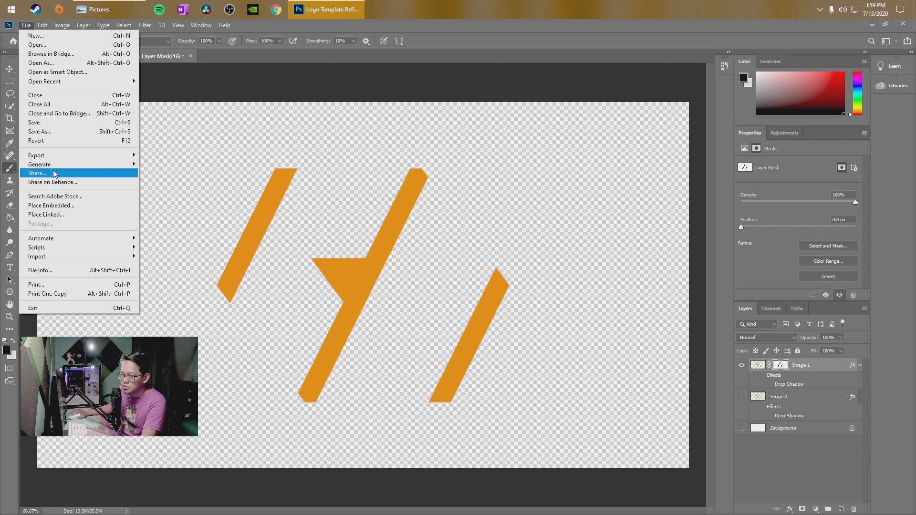
mouse_move(62, 158)
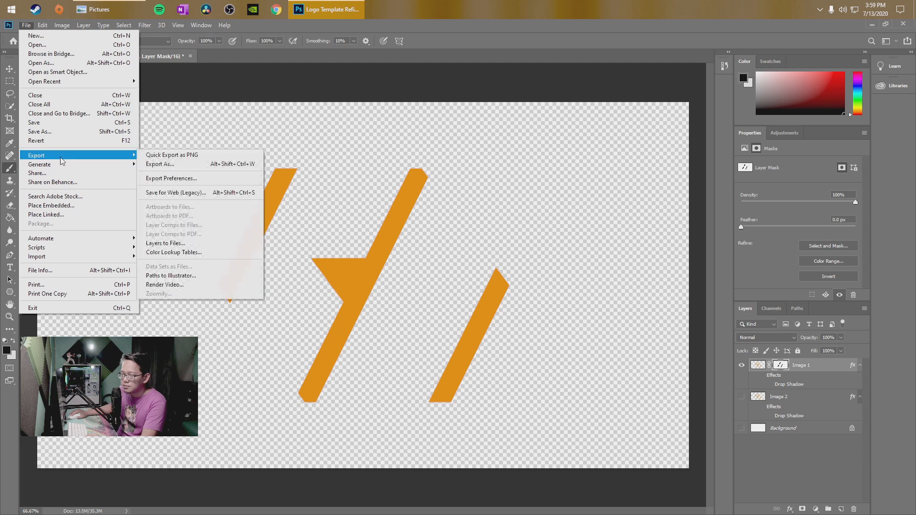
click(199, 164)
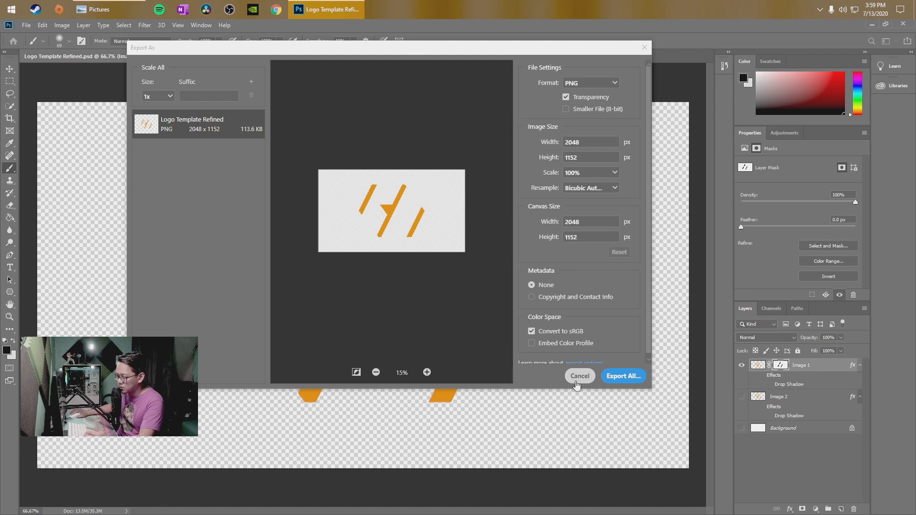
click(626, 377)
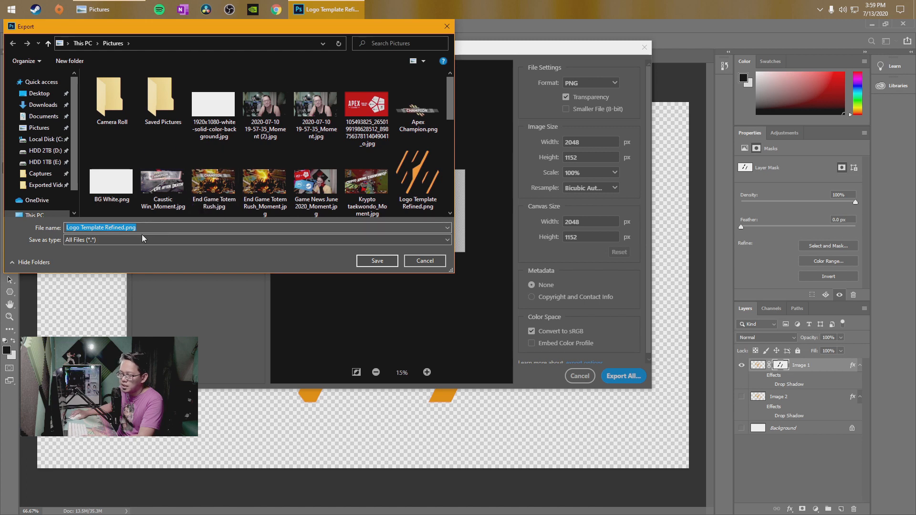
click(425, 261)
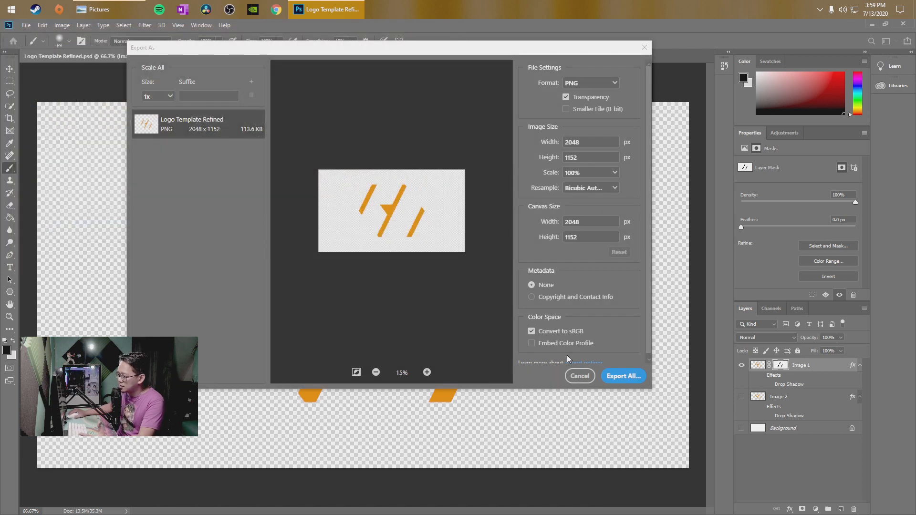
click(581, 375)
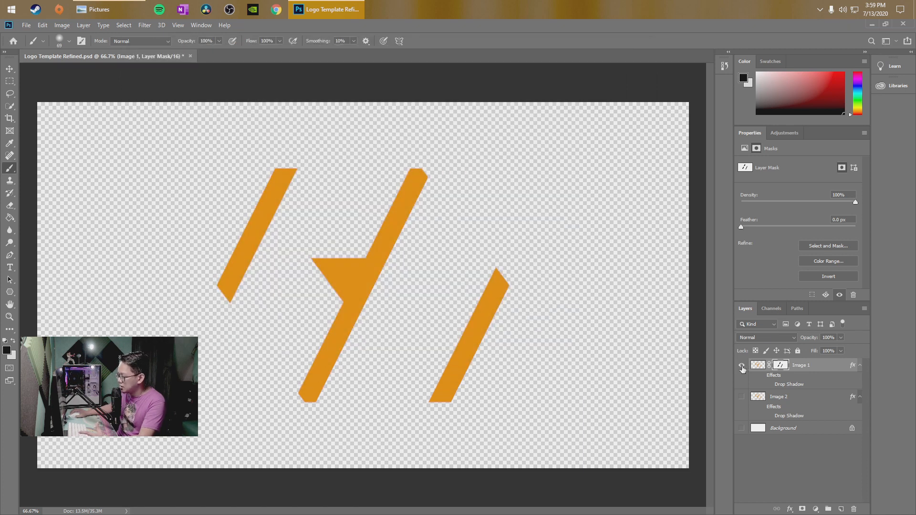
Hide the Image 1 layer and show the Image 2 layer in its place
click(742, 366)
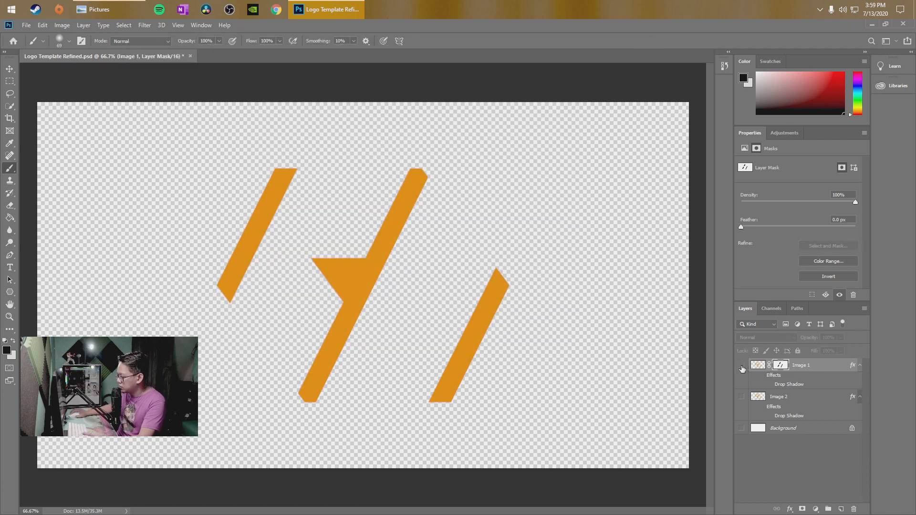
click(741, 398)
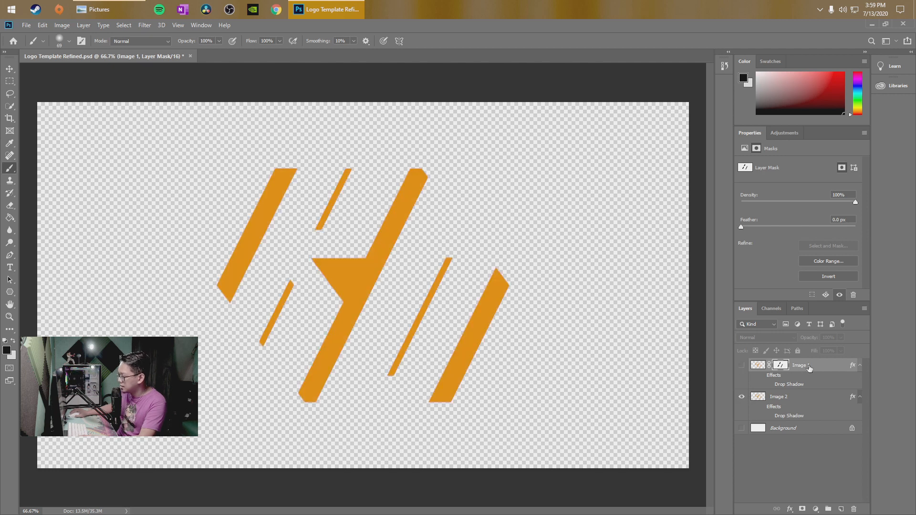
click(742, 398)
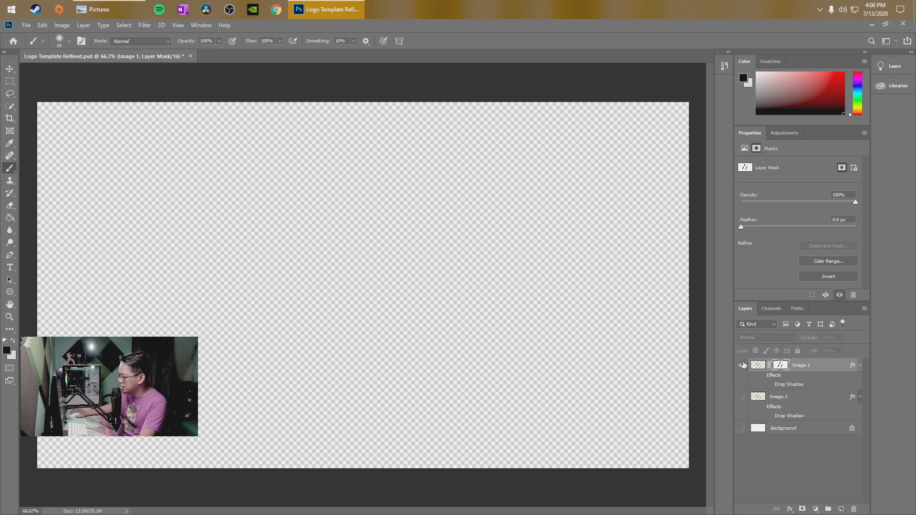
click(742, 365)
click(743, 366)
click(743, 397)
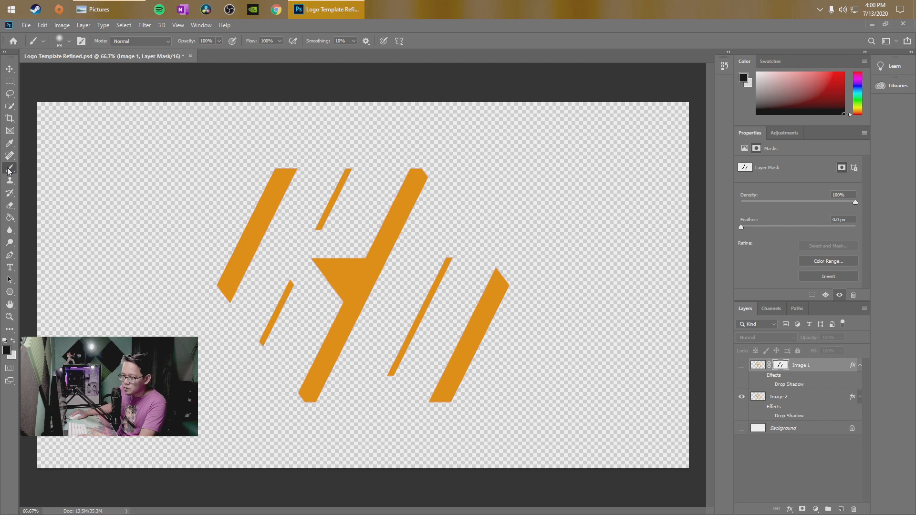
Add a layer mask to Image 2 and brush black over the three thick shapes, keeping only the thin stripes
click(785, 398)
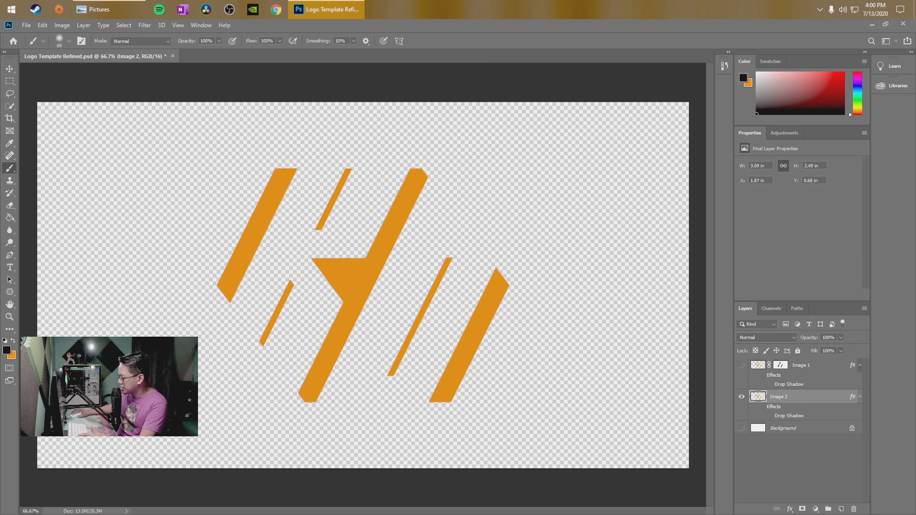
click(802, 509)
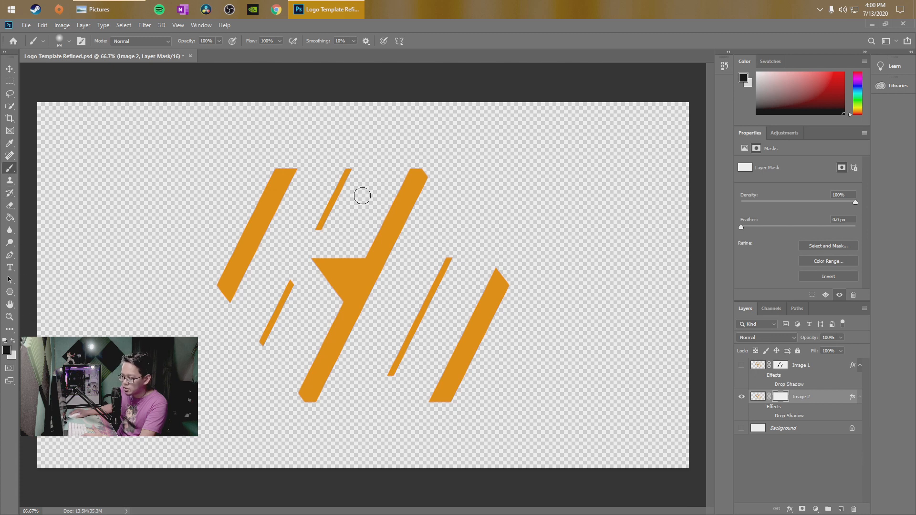
mouse_move(295, 168)
mouse_down()
mouse_move(260, 218)
mouse_move(284, 175)
mouse_move(226, 308)
mouse_move(231, 260)
mouse_move(281, 167)
mouse_up()
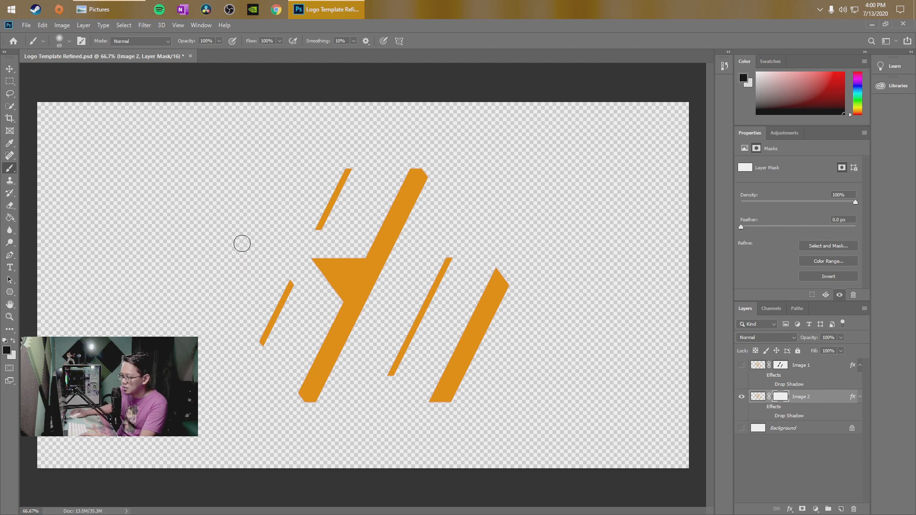
mouse_move(422, 160)
mouse_down()
mouse_move(353, 268)
mouse_move(362, 251)
mouse_move(313, 261)
mouse_move(343, 297)
mouse_move(302, 372)
mouse_up()
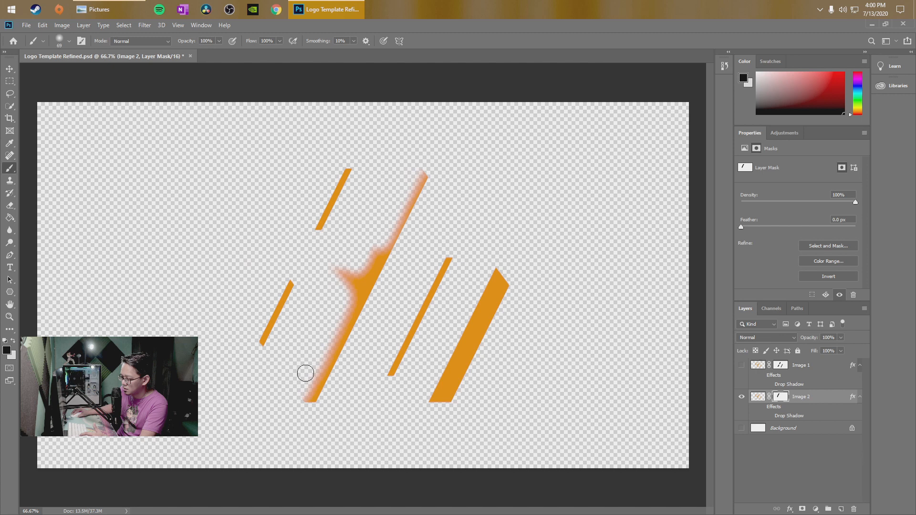
mouse_move(336, 272)
mouse_down()
mouse_move(361, 268)
mouse_move(421, 169)
mouse_move(406, 229)
mouse_move(418, 196)
mouse_move(382, 264)
mouse_move(418, 182)
mouse_move(329, 375)
mouse_move(303, 404)
mouse_move(366, 265)
mouse_move(342, 282)
mouse_move(362, 272)
mouse_move(343, 291)
mouse_move(382, 256)
mouse_move(357, 257)
mouse_move(335, 295)
mouse_move(401, 230)
mouse_move(410, 207)
mouse_move(299, 401)
mouse_up()
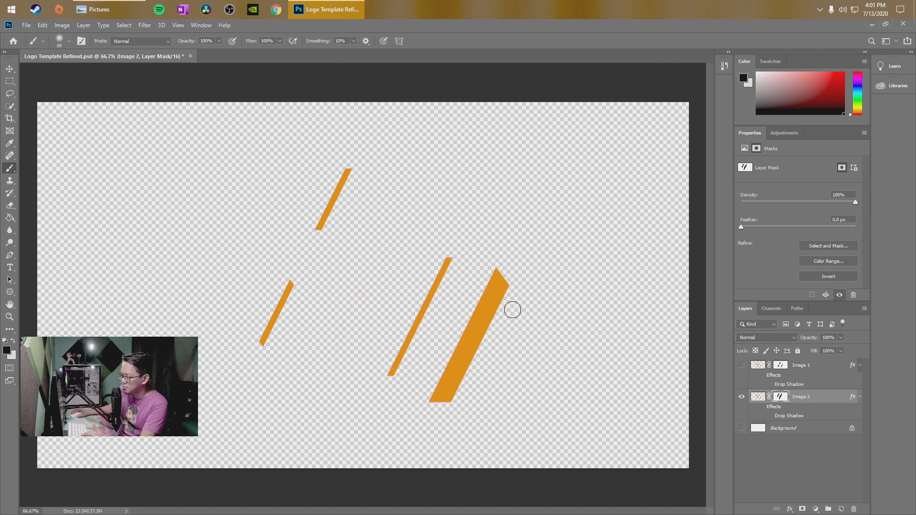
mouse_move(493, 262)
mouse_down()
mouse_move(431, 408)
mouse_move(499, 270)
mouse_move(507, 293)
mouse_move(441, 406)
mouse_move(492, 284)
mouse_up()
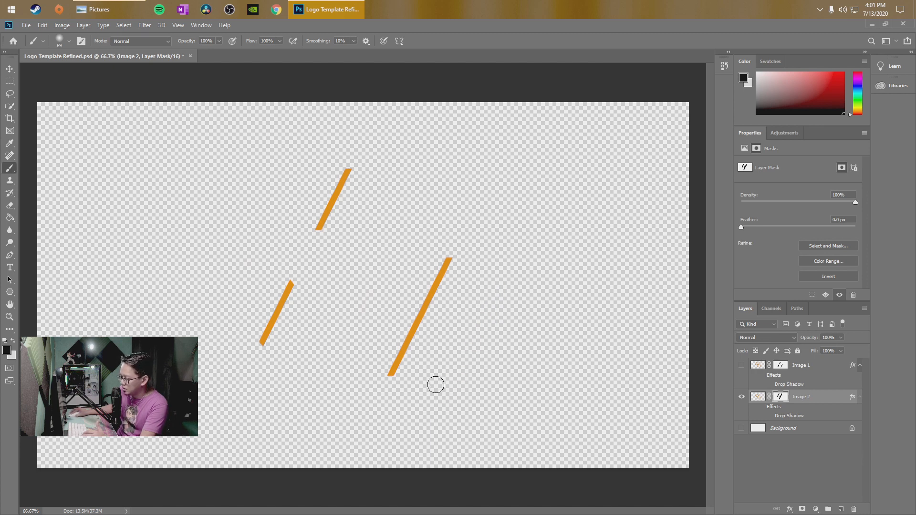
mouse_move(496, 325)
mouse_down()
mouse_move(452, 373)
mouse_move(519, 293)
mouse_up()
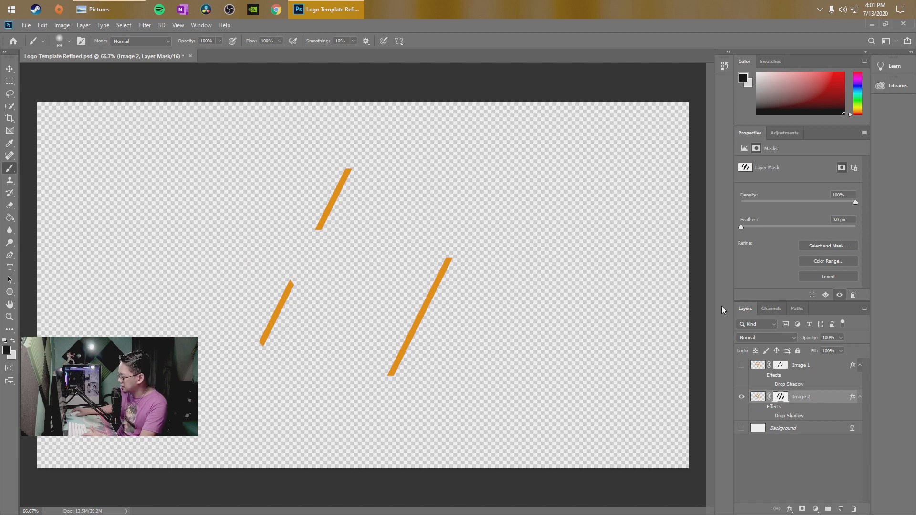
Bring up the transparent PNG export for the Image 2 thin stripes as far as the save dialog, and cancel without exporting
click(26, 25)
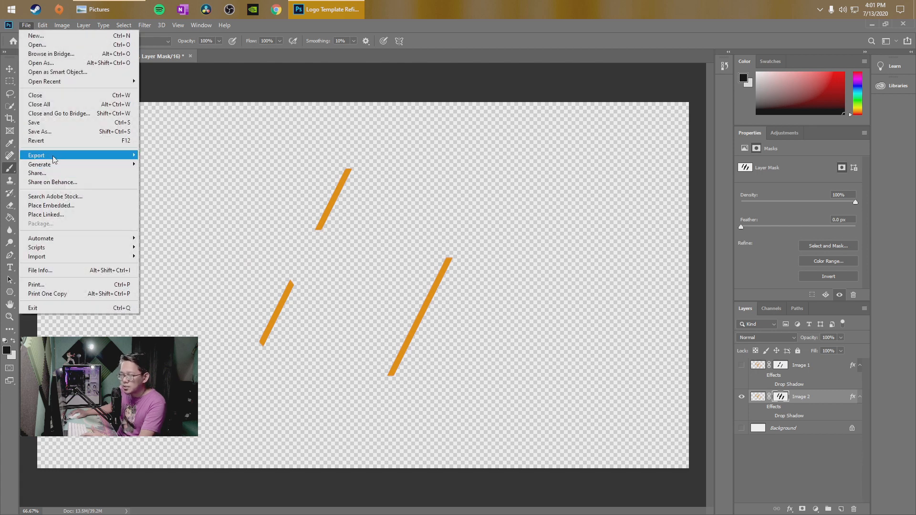
mouse_move(53, 156)
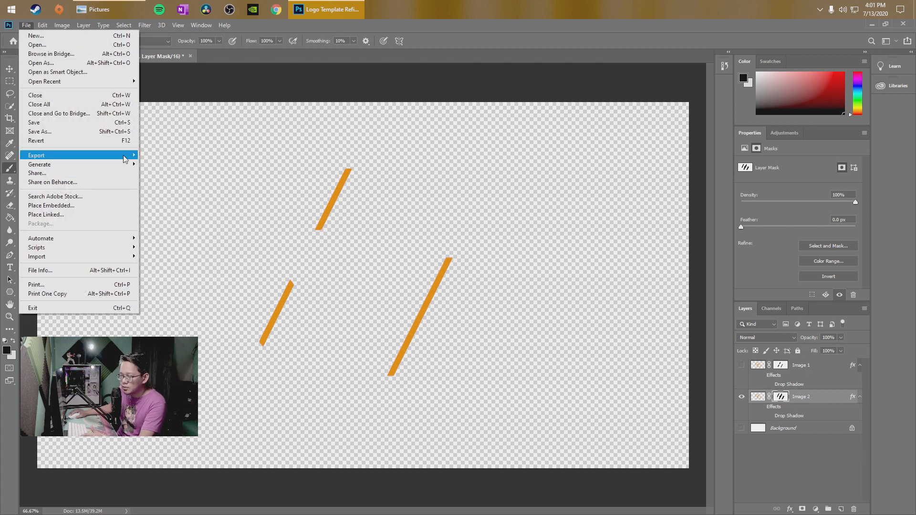
mouse_move(125, 159)
click(162, 164)
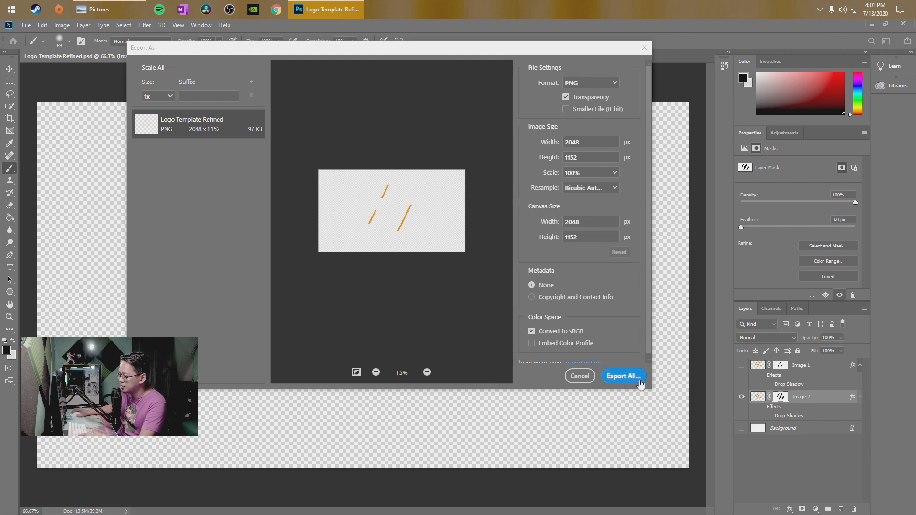
click(623, 376)
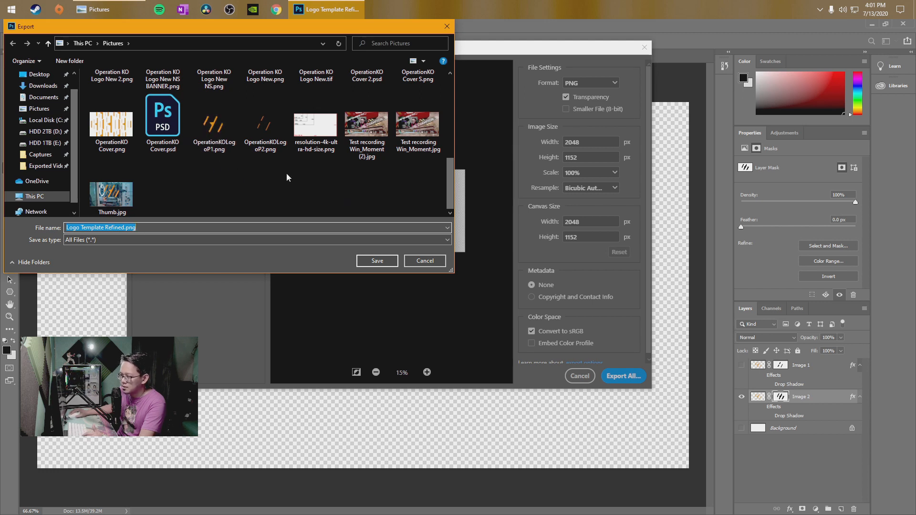
click(432, 261)
click(580, 376)
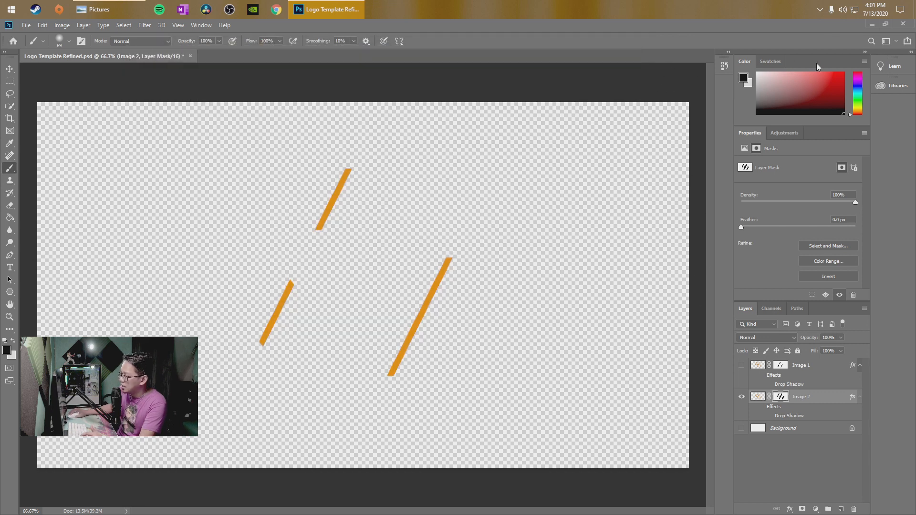
Quit Photoshop without saving the changes to Logo Template Refined.psd and close the Pictures folder window
click(903, 24)
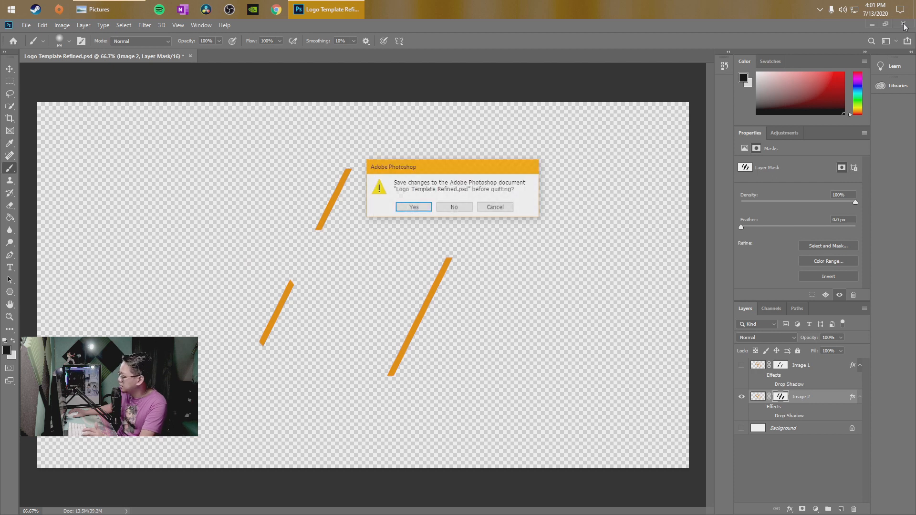
click(453, 207)
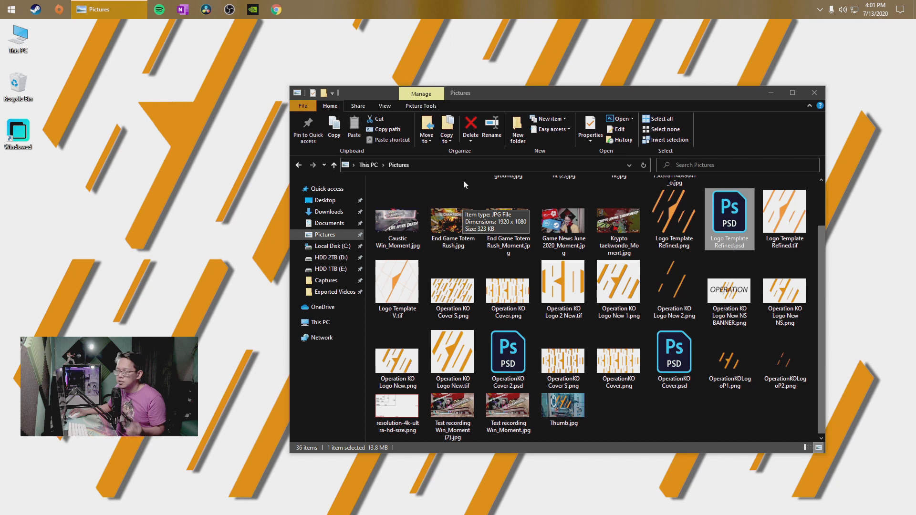
click(814, 92)
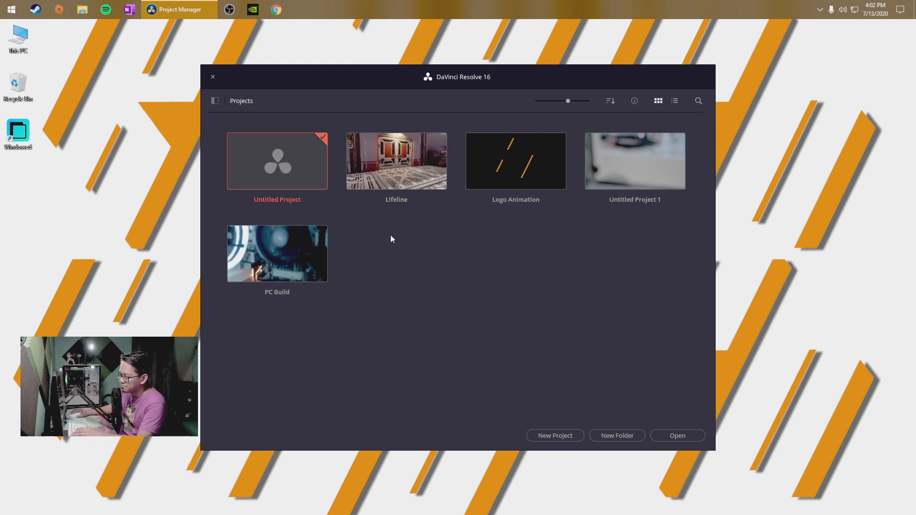
In DaVinci Resolve, open Untitled Project on the Media page and browse the D: and E: drives in media storage
double_click(271, 168)
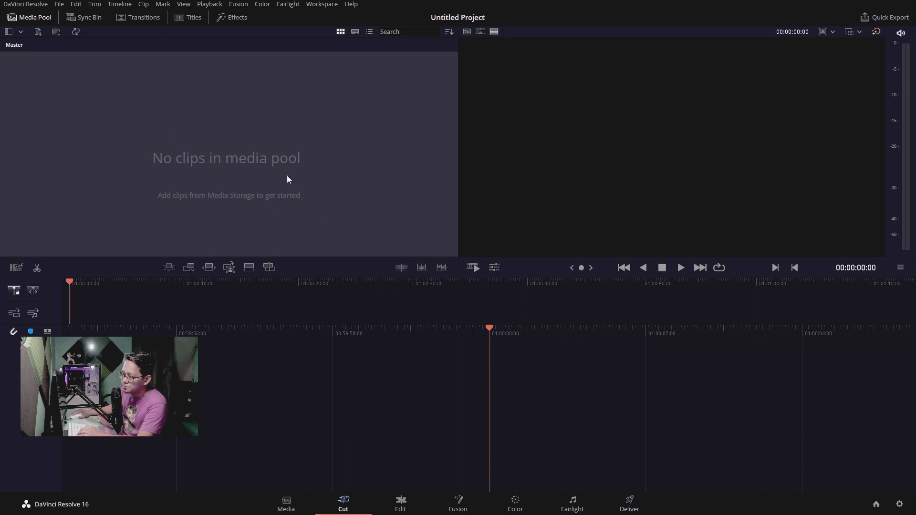
click(286, 505)
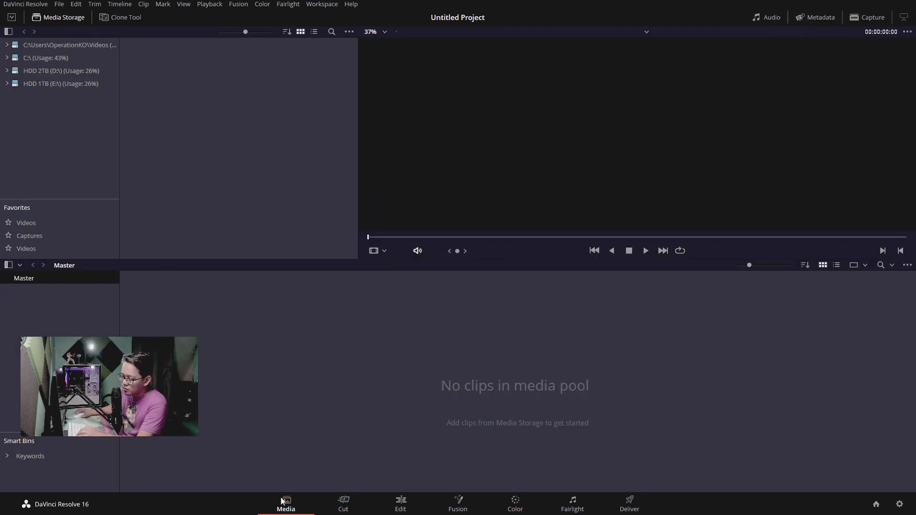
click(31, 72)
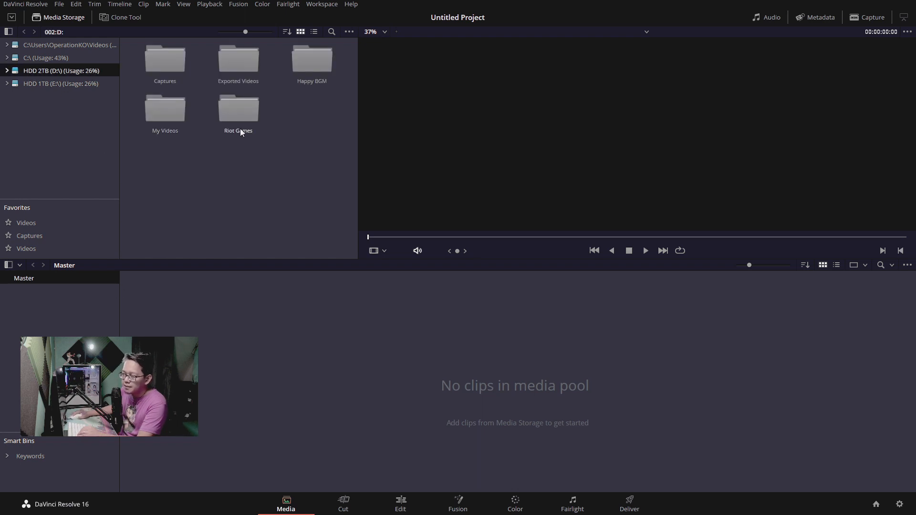
click(71, 84)
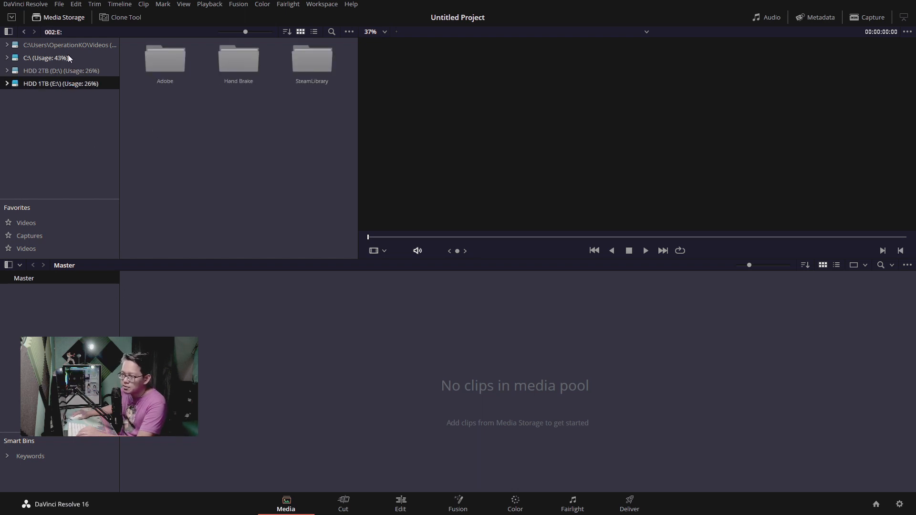
click(88, 71)
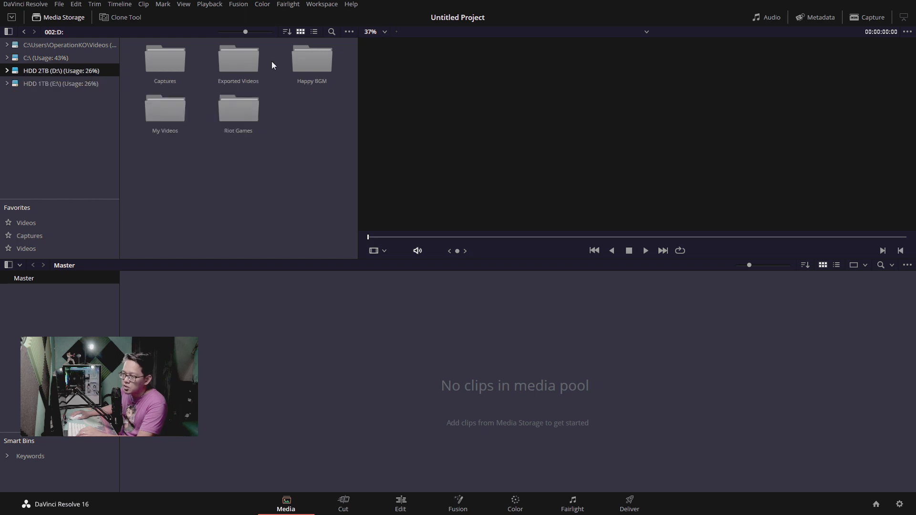
Switch to File Explorer and open the Pictures folder to find the exported logo parts
key(super)
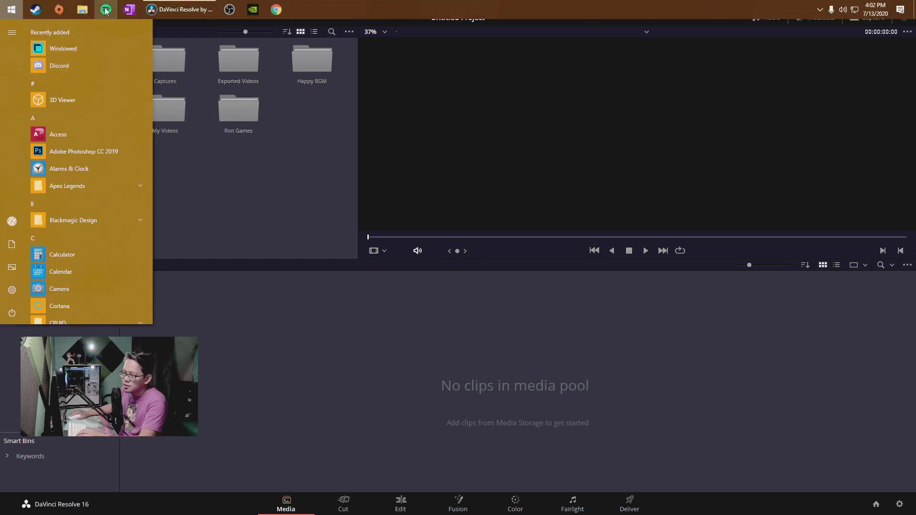
click(86, 10)
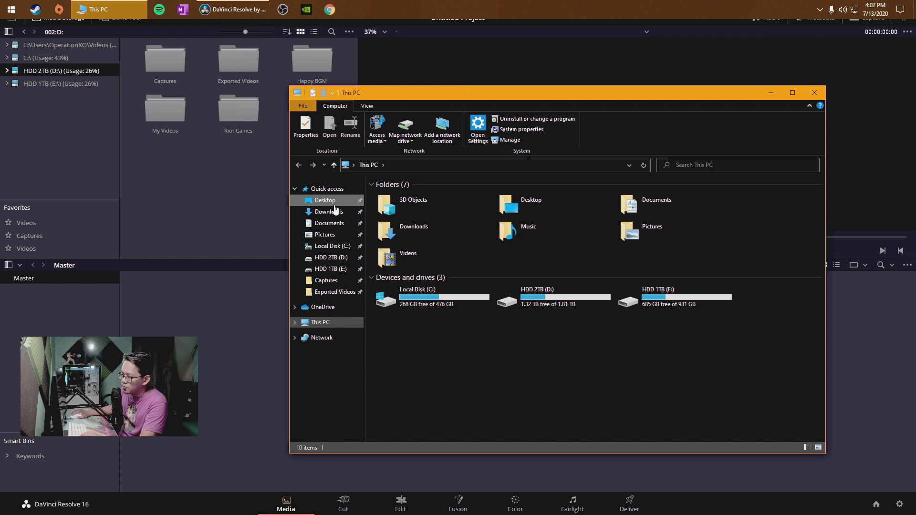
click(335, 223)
click(325, 234)
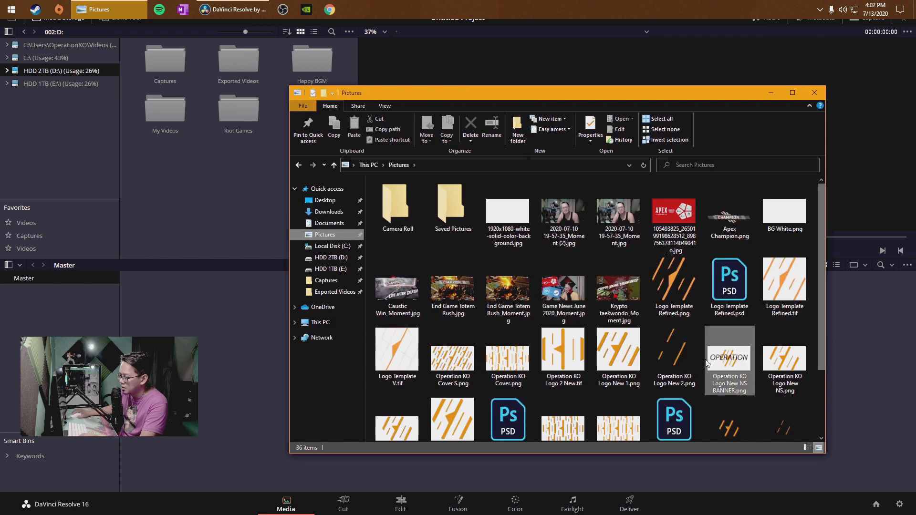
scroll(746, 348, down, 3)
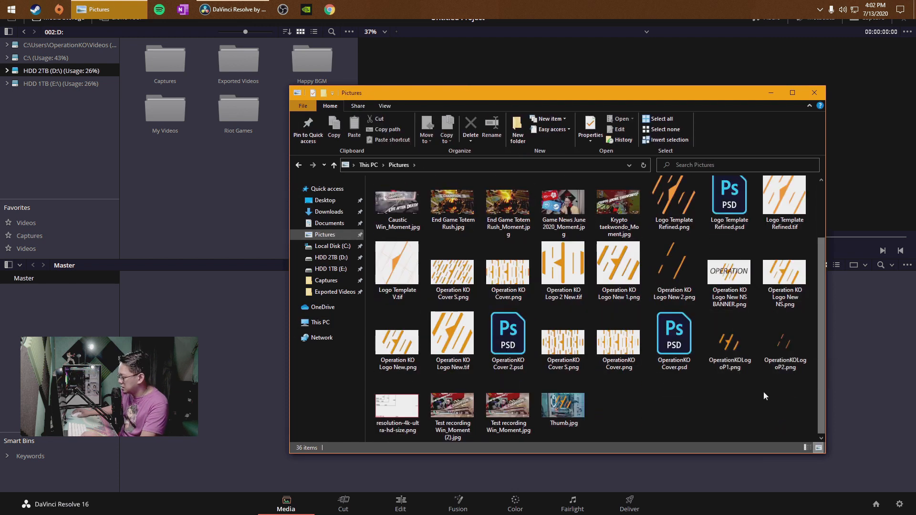
Import OperationKOLogoP1.png and OperationKOLogoP2.png from the Pictures folder into the media pool, and close the folder window
click(729, 353)
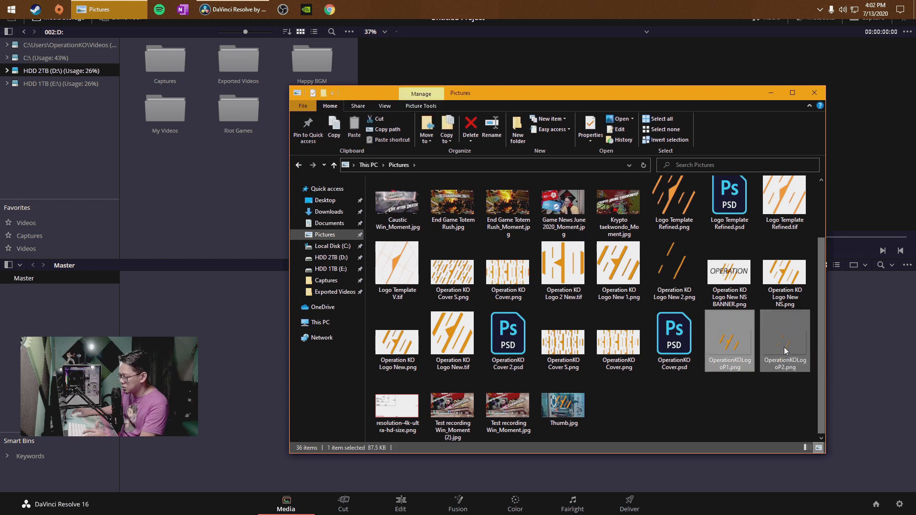
click(749, 382)
click(739, 351)
ctrl+click(788, 343)
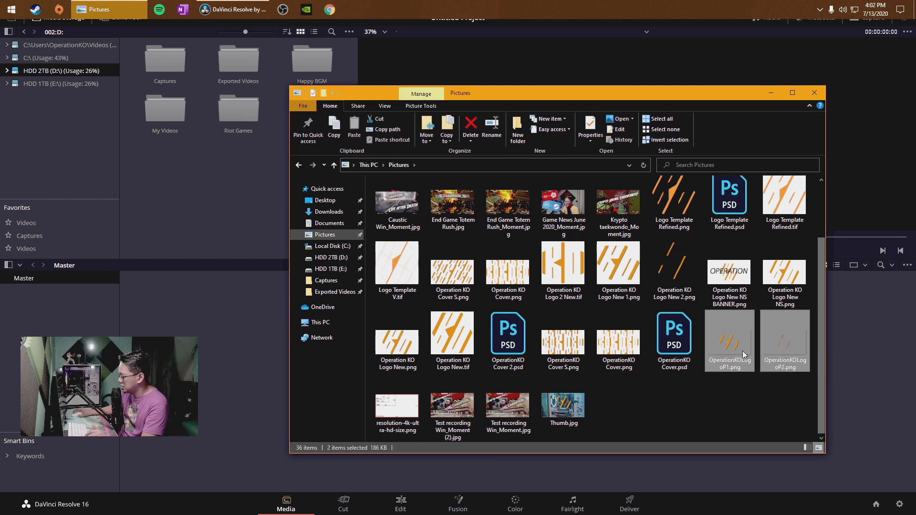
click(728, 393)
drag(733, 344, 213, 343)
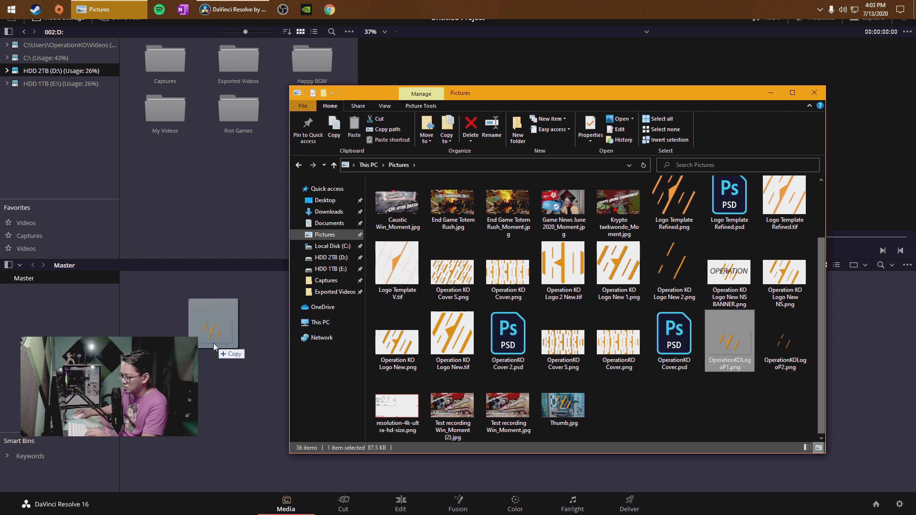
drag(788, 351, 239, 337)
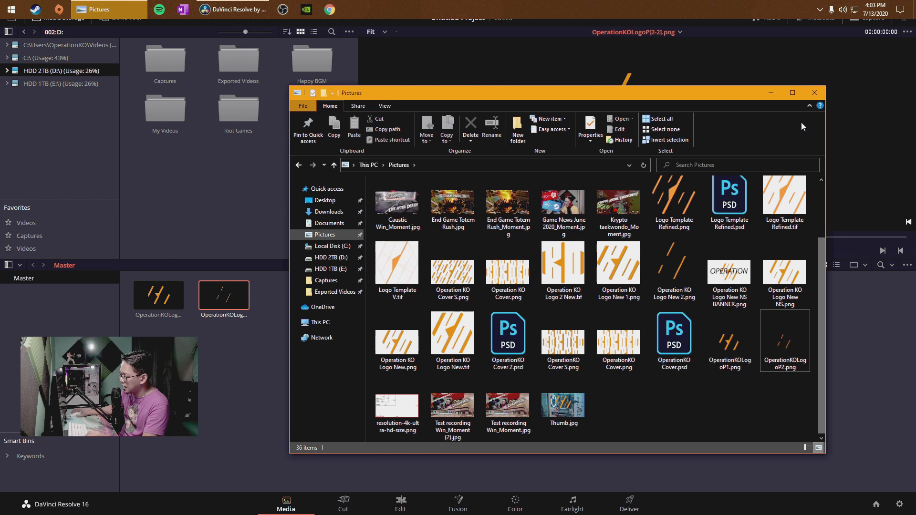
click(814, 92)
click(354, 387)
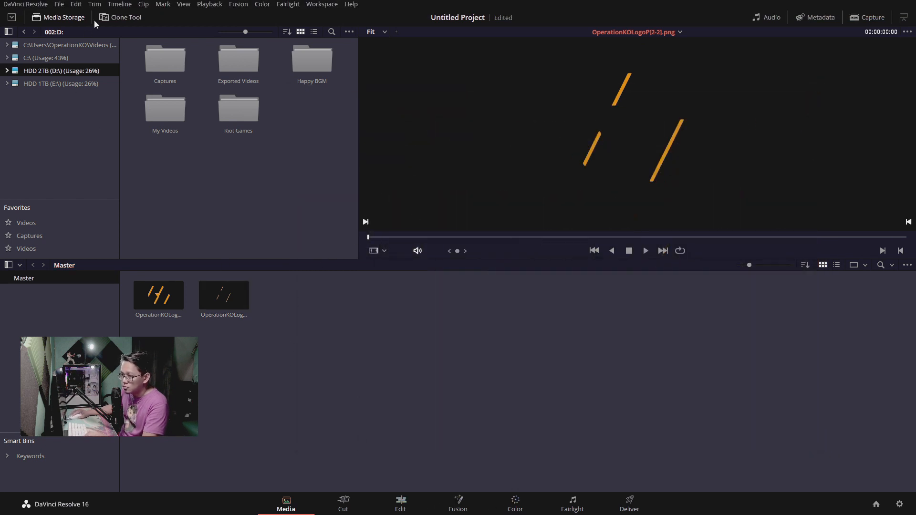
Import BG White.png from the Pictures folder into the media pool and close the folder window
key(super)
click(82, 10)
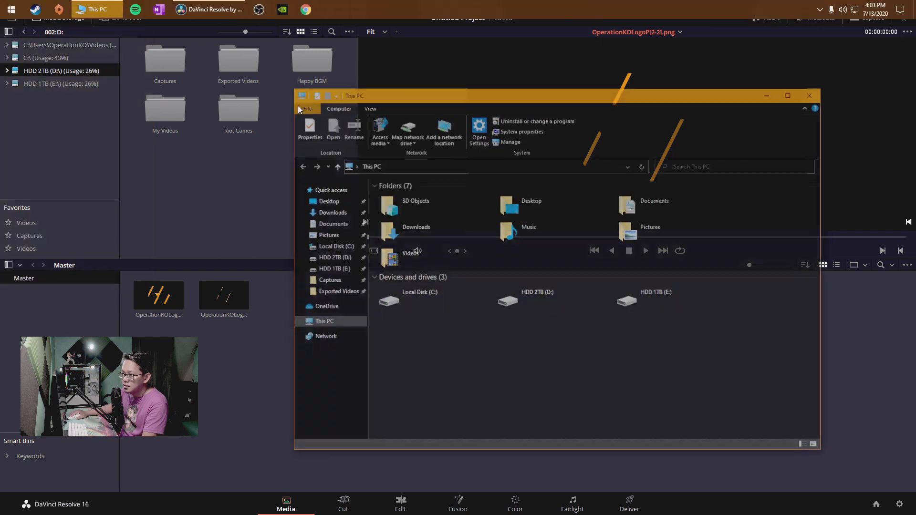
click(448, 293)
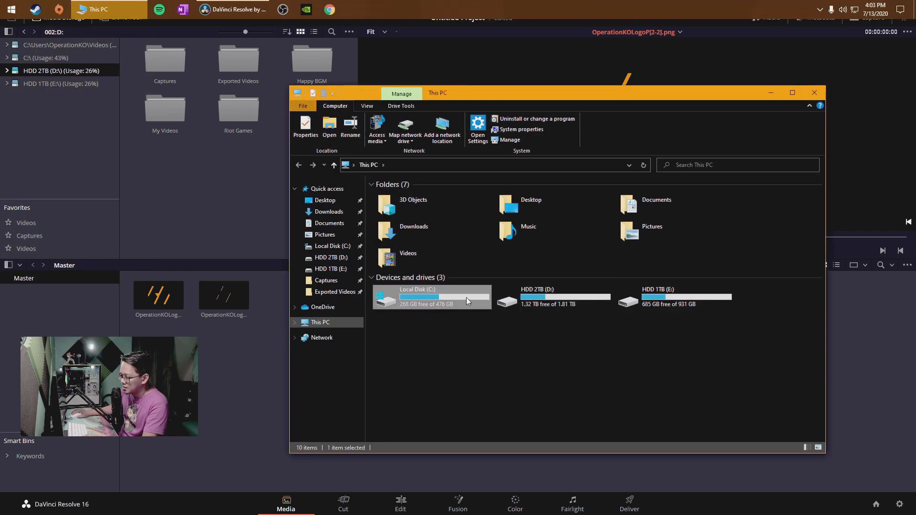
click(334, 235)
drag(785, 210, 244, 374)
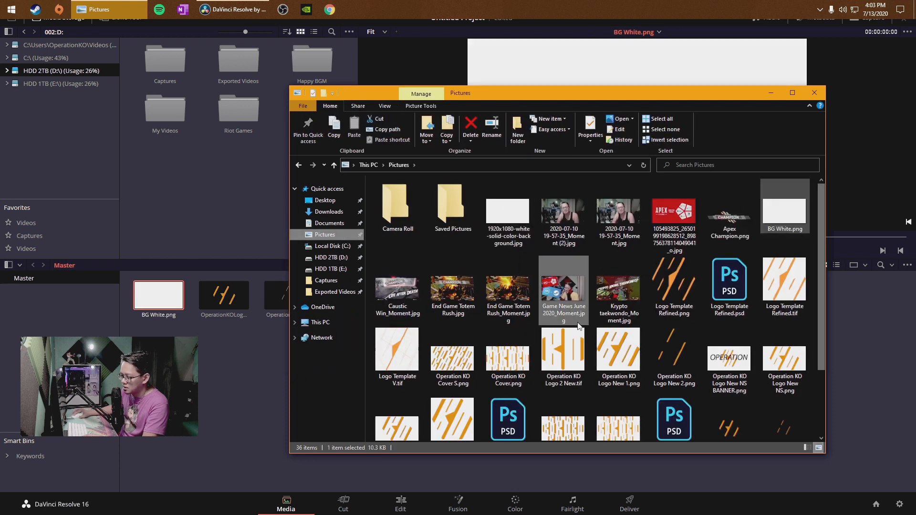
click(814, 94)
click(361, 387)
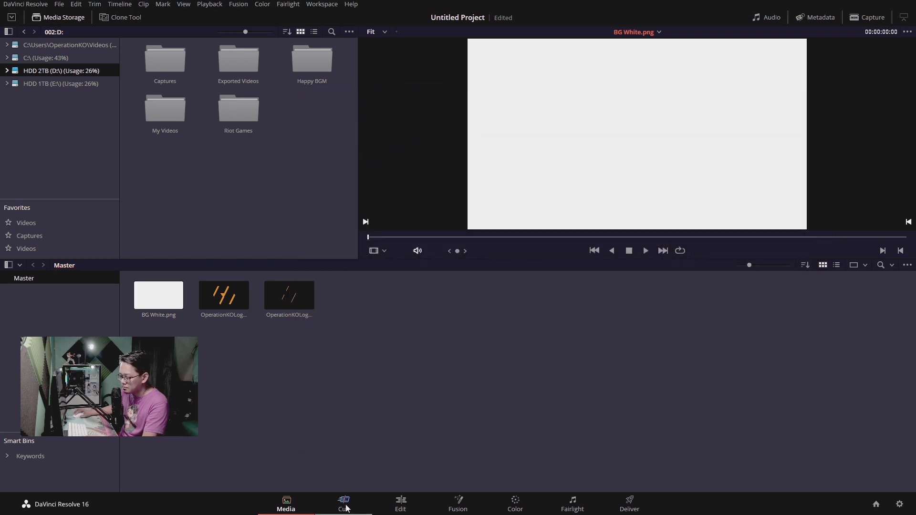
On the Edit page, create a timeline from BG White.png and enlarge the video track area, with the playhead at the start
click(413, 506)
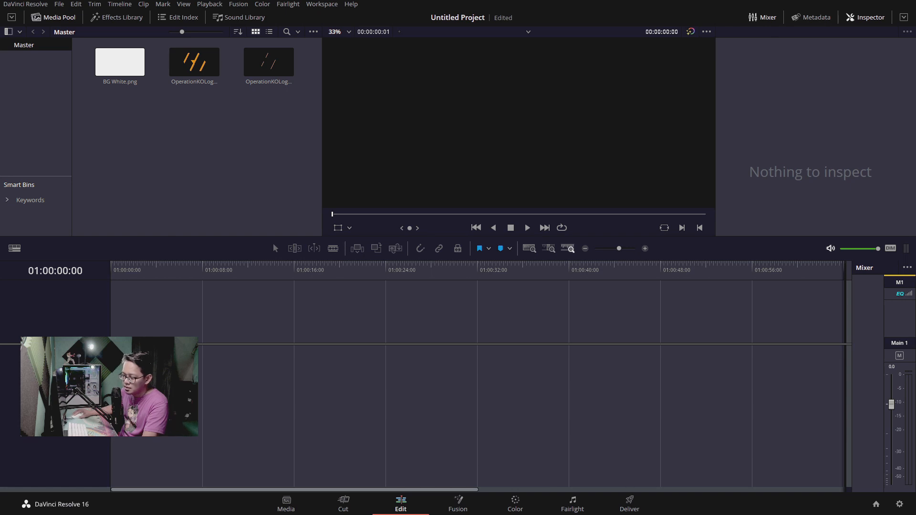
drag(138, 72, 132, 315)
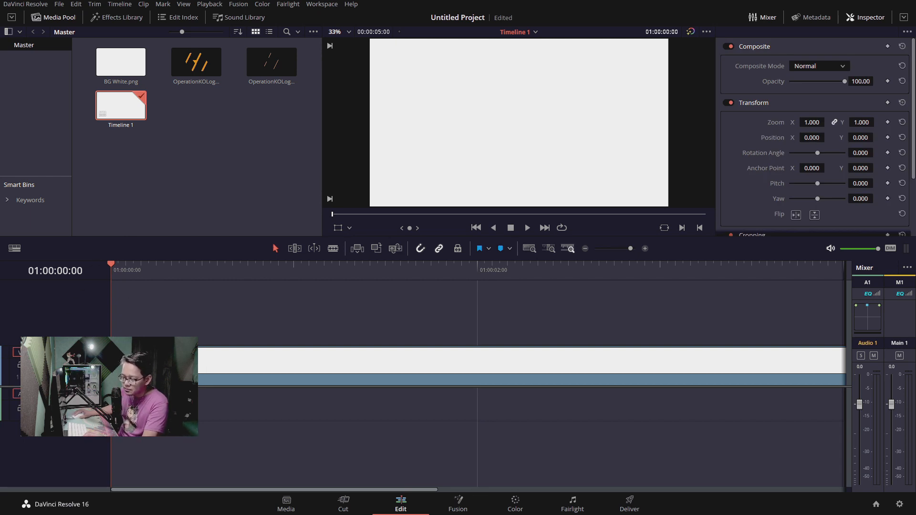
drag(153, 386, 153, 439)
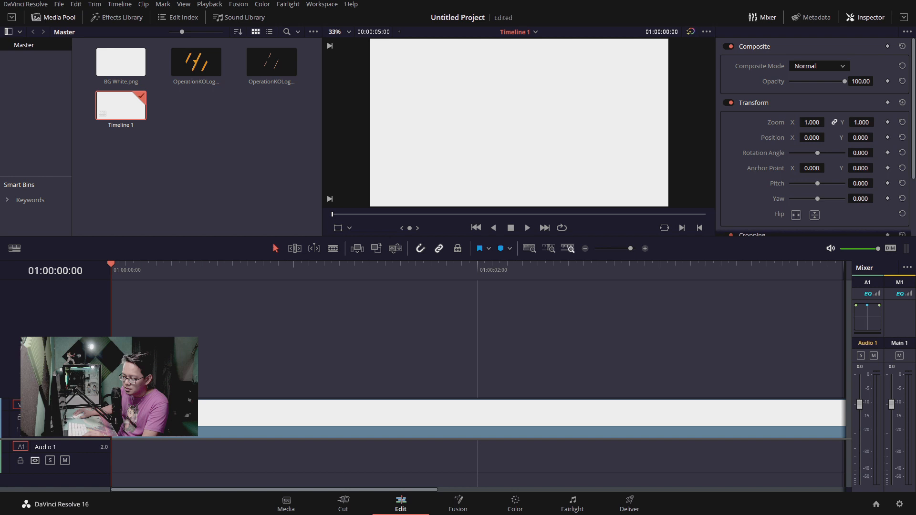
click(142, 270)
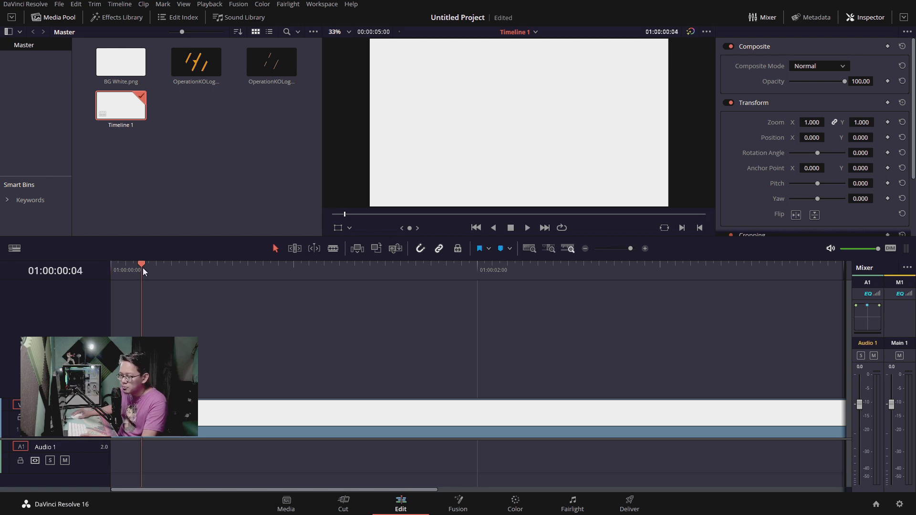
click(115, 269)
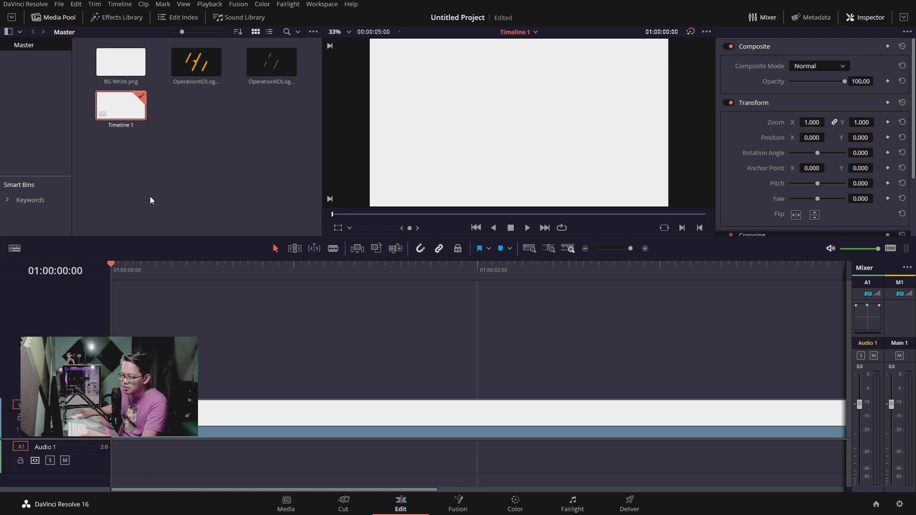
Place the thin-stripes image OperationKOLogoP2.png on a new video track above the white background, starting at the timeline's beginning
click(194, 72)
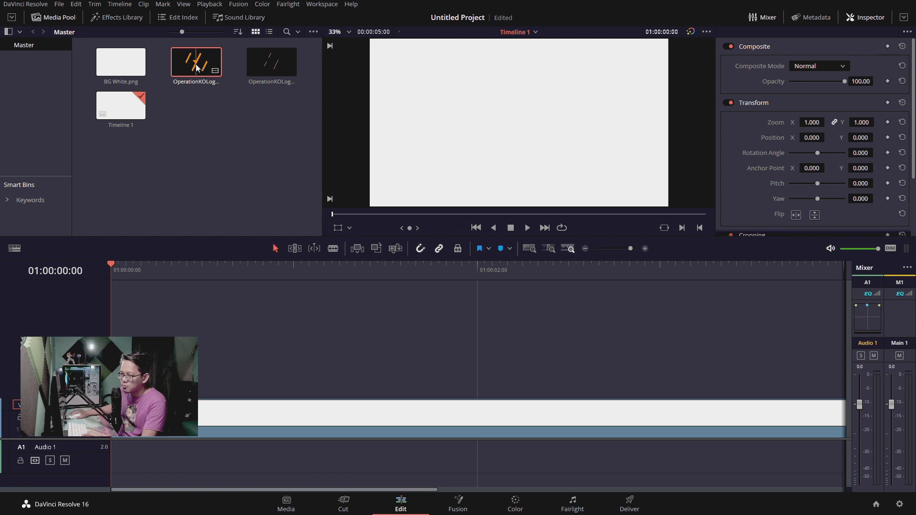
mouse_move(194, 66)
mouse_down()
mouse_move(143, 372)
mouse_move(183, 69)
mouse_up()
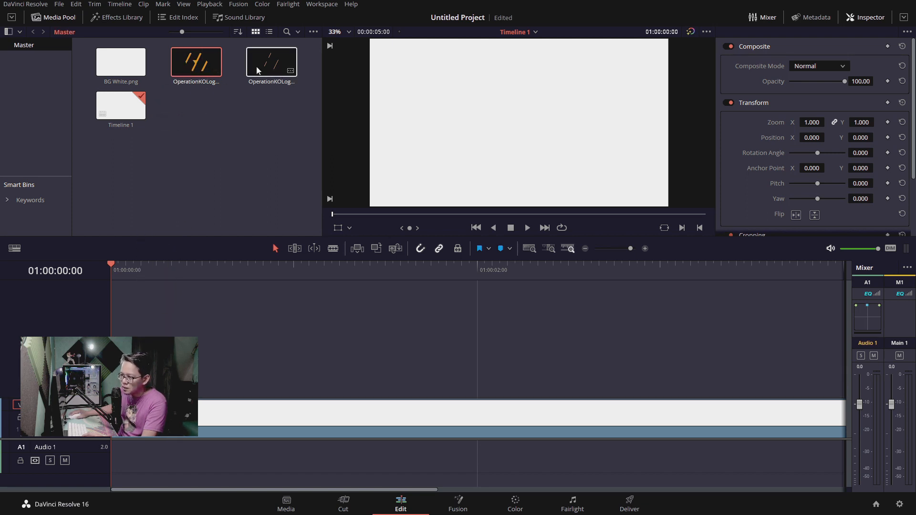
drag(271, 66, 139, 377)
click(164, 270)
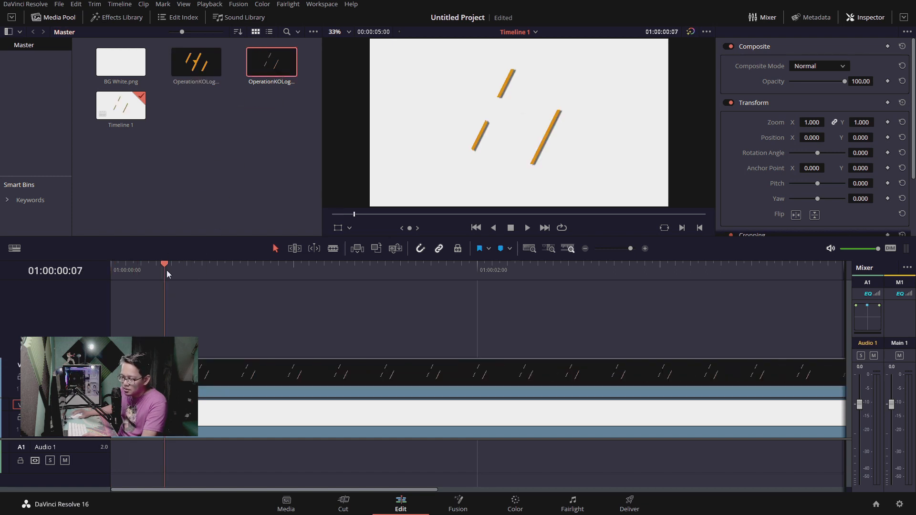
click(141, 272)
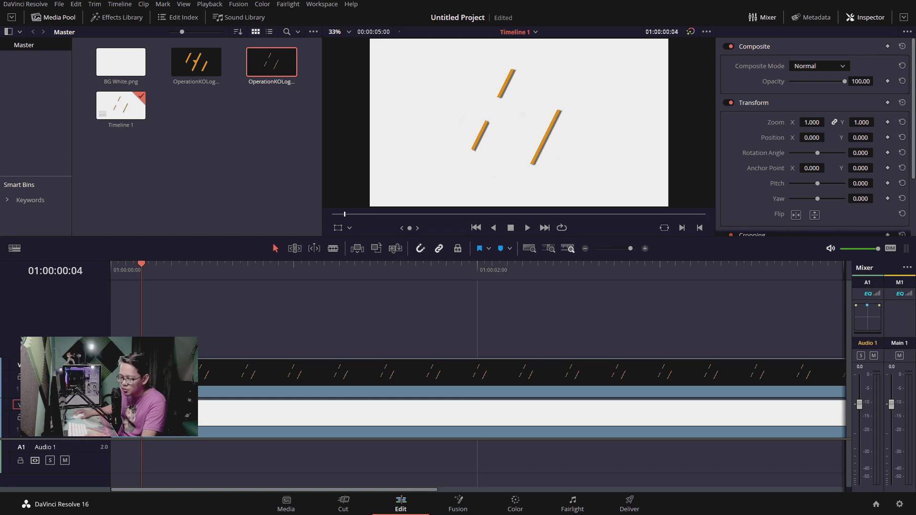
Hide and show the white background track to check how the thin stripes layer over it
click(50, 417)
click(50, 418)
click(50, 418)
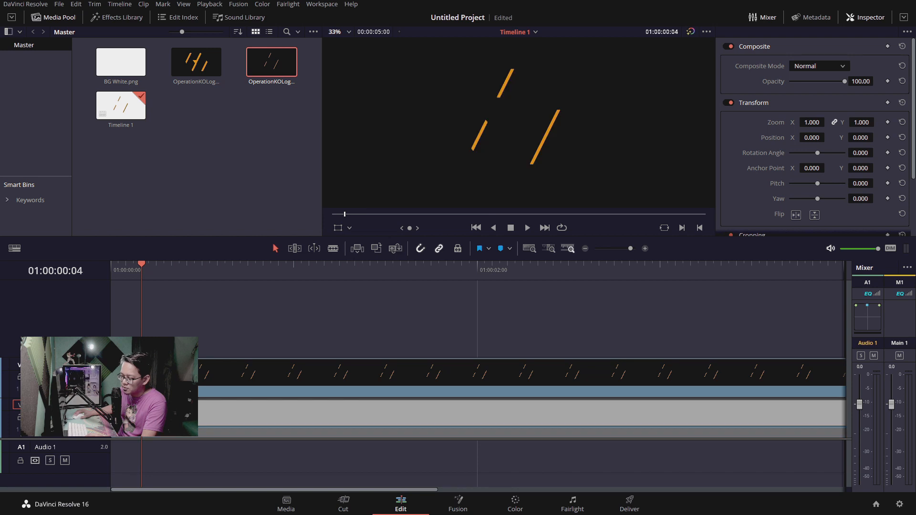
click(272, 269)
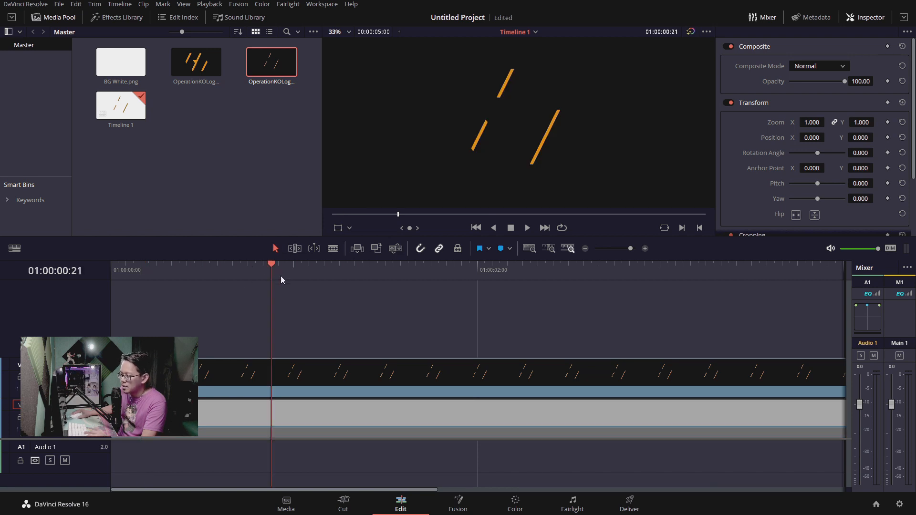
click(160, 415)
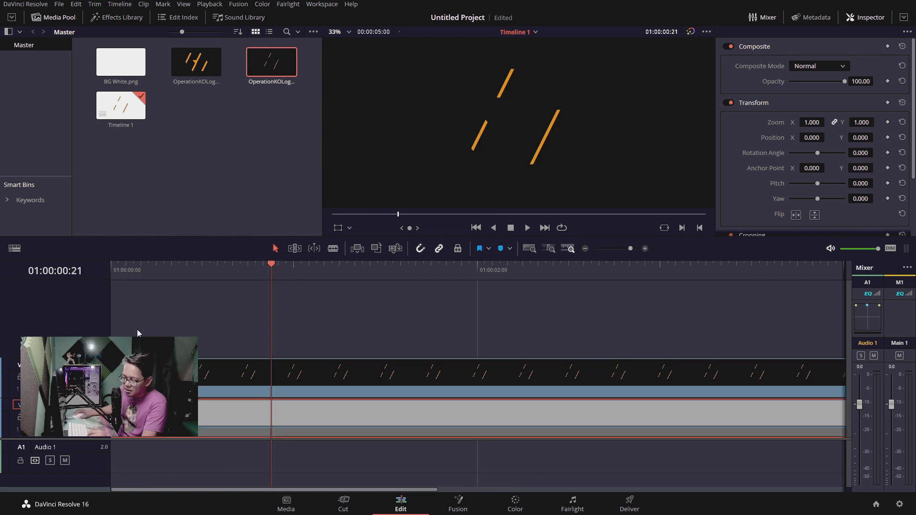
click(50, 418)
click(50, 418)
click(51, 417)
click(50, 417)
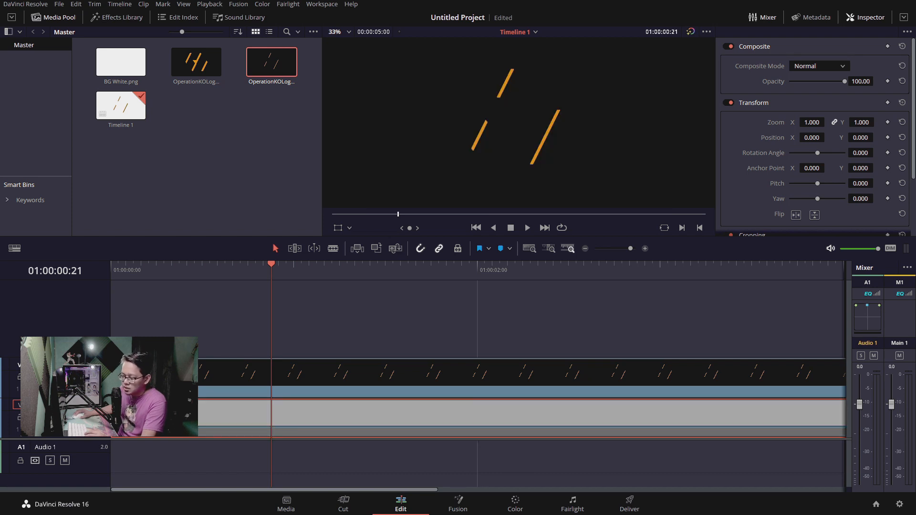
click(50, 418)
click(167, 374)
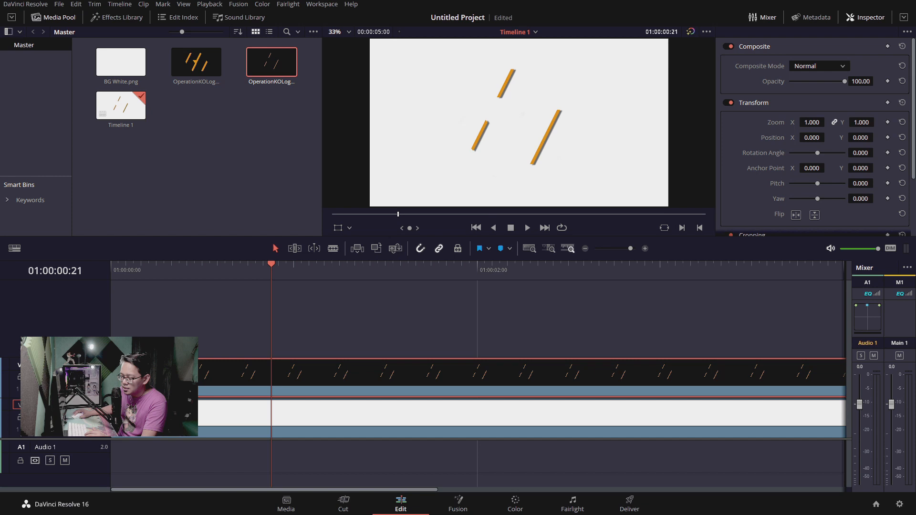
drag(204, 265, 198, 265)
click(164, 414)
click(165, 377)
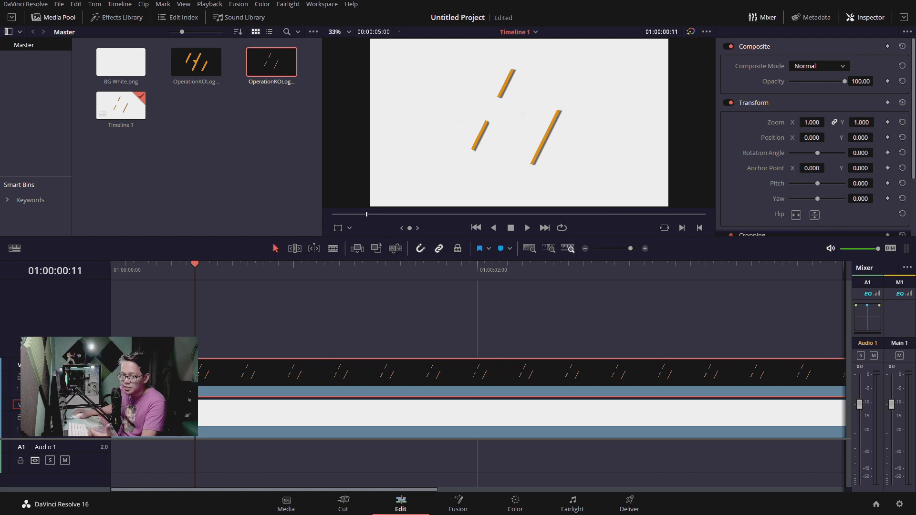
Place the thick-shapes image OperationKOLogoP1.png on a third video track from the timeline's beginning and return the playhead to the start
click(237, 135)
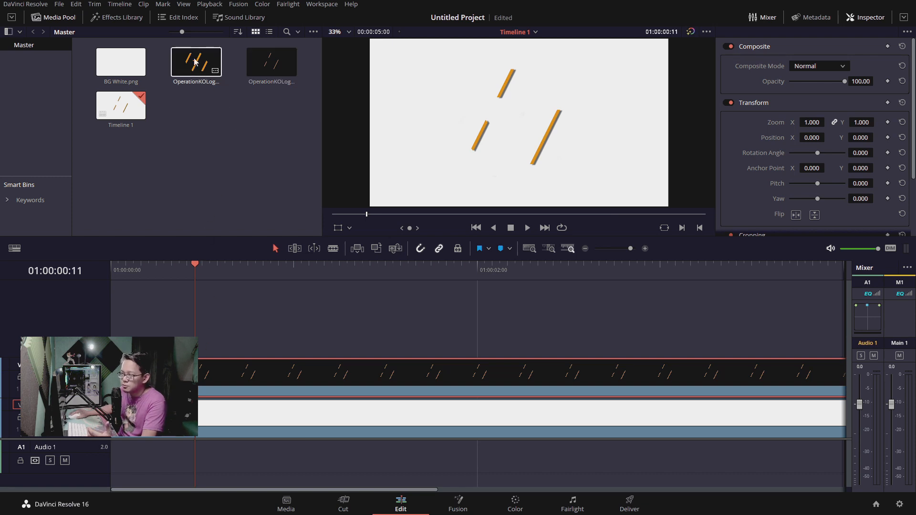
drag(187, 82, 146, 298)
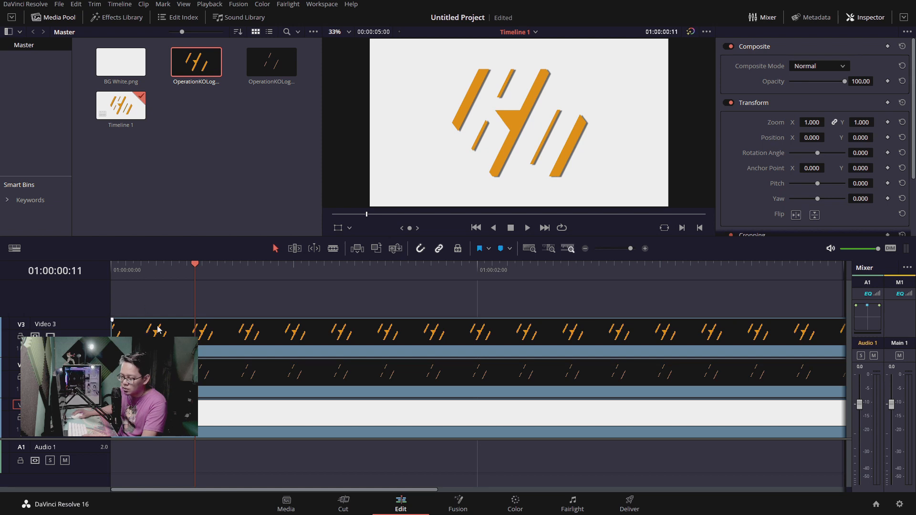
drag(135, 269, 111, 268)
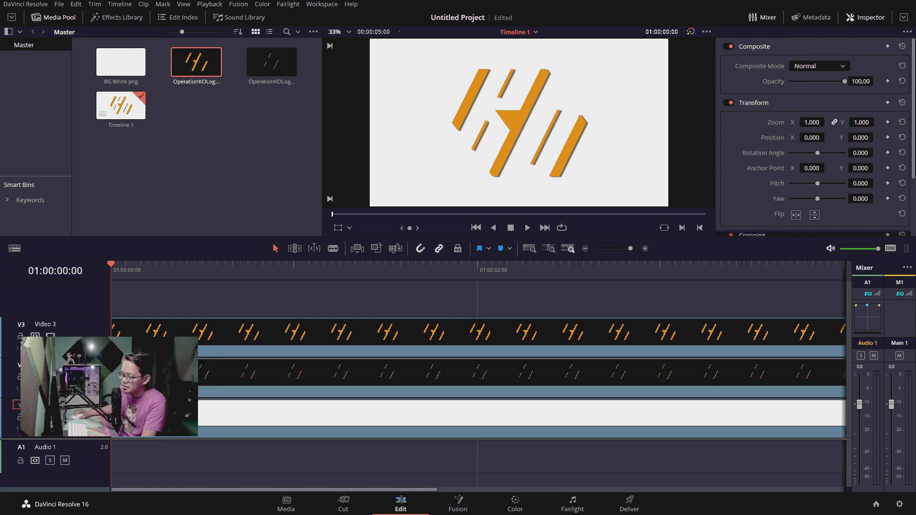
Hide and show the thin-stripes track and the thick-shapes track in turn to check each logo part separately
click(50, 377)
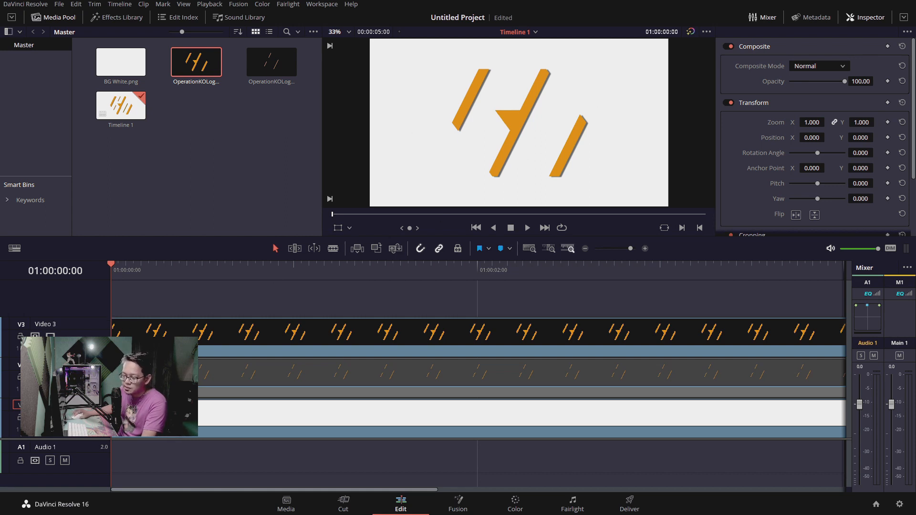
click(50, 377)
click(50, 336)
click(50, 336)
click(50, 337)
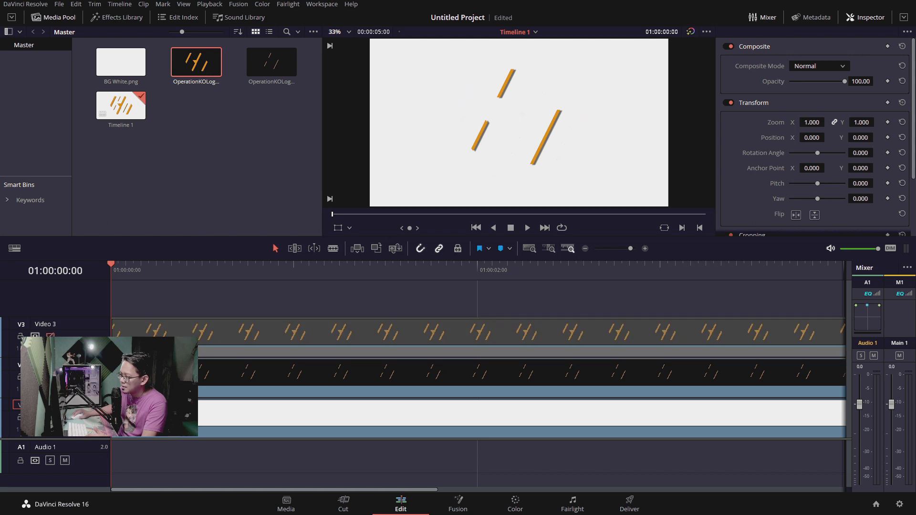
click(50, 337)
click(50, 377)
click(50, 377)
click(50, 377)
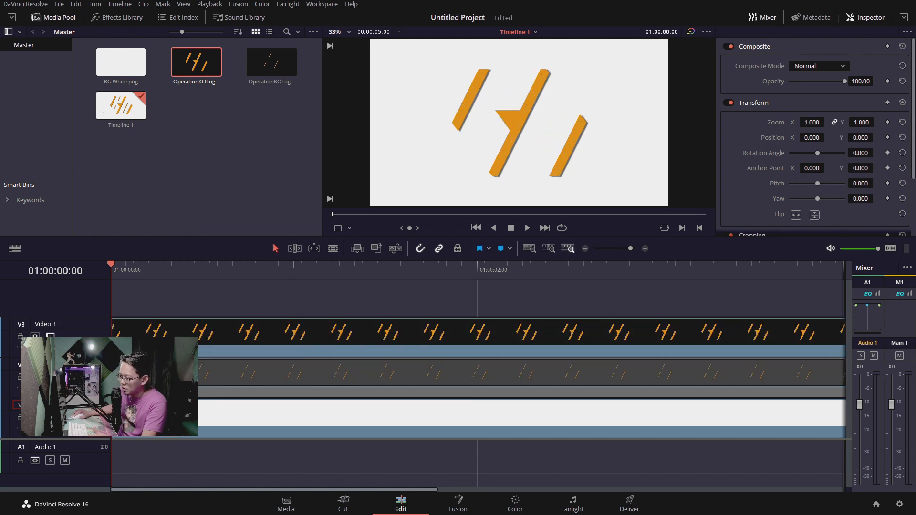
click(50, 377)
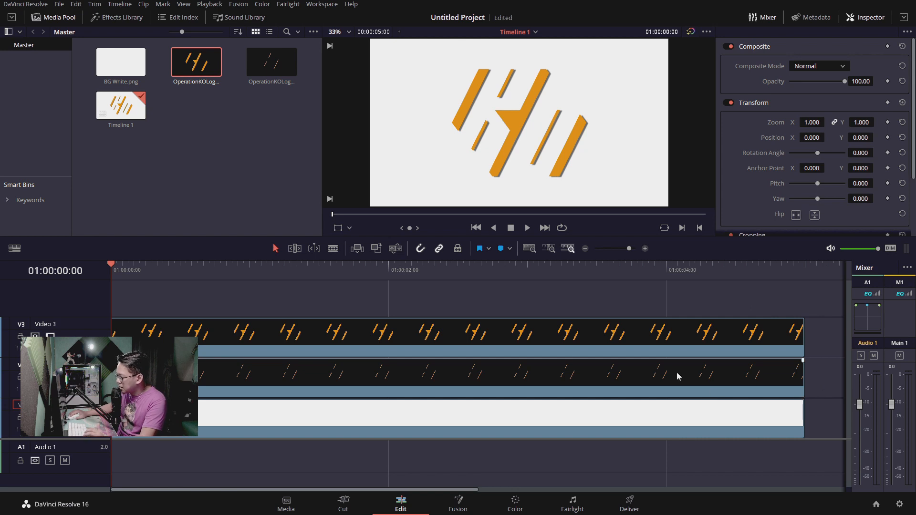
Shorten the white background clip to 4 seconds by trimming its end back by one second
click(562, 414)
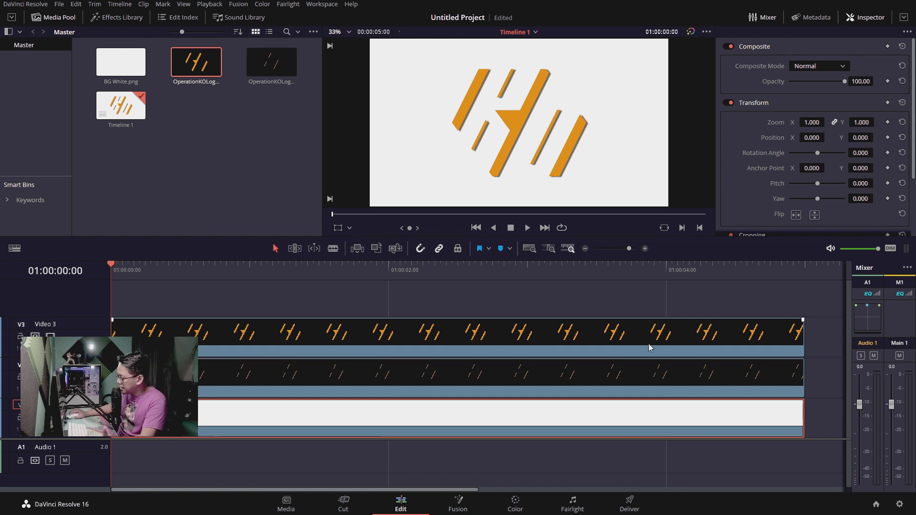
click(805, 415)
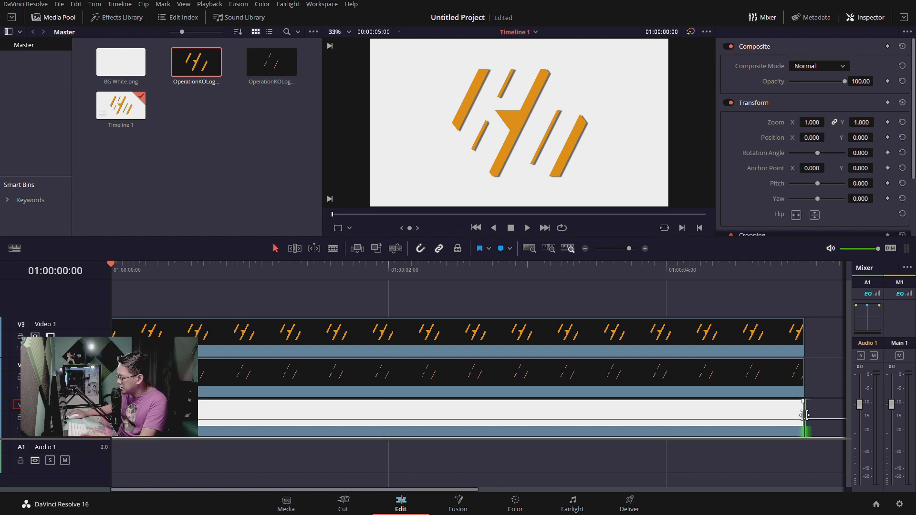
drag(805, 416, 665, 419)
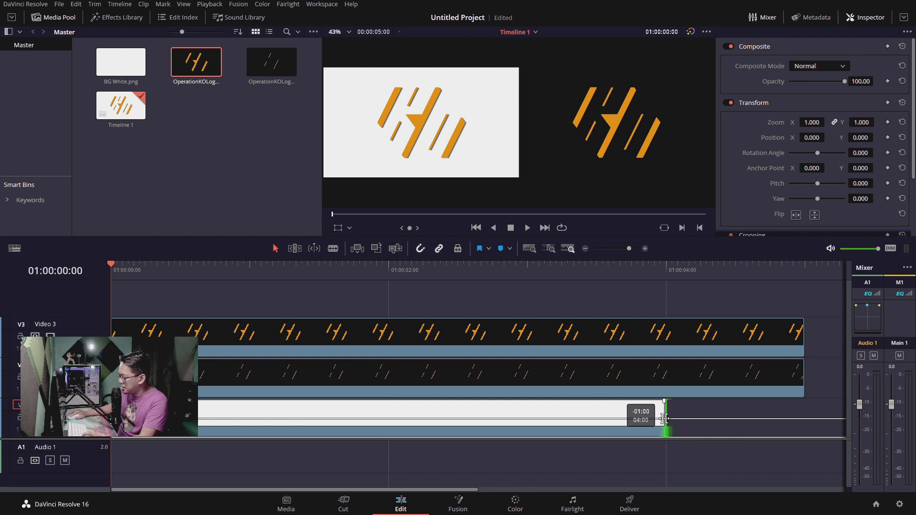
drag(665, 419, 663, 418)
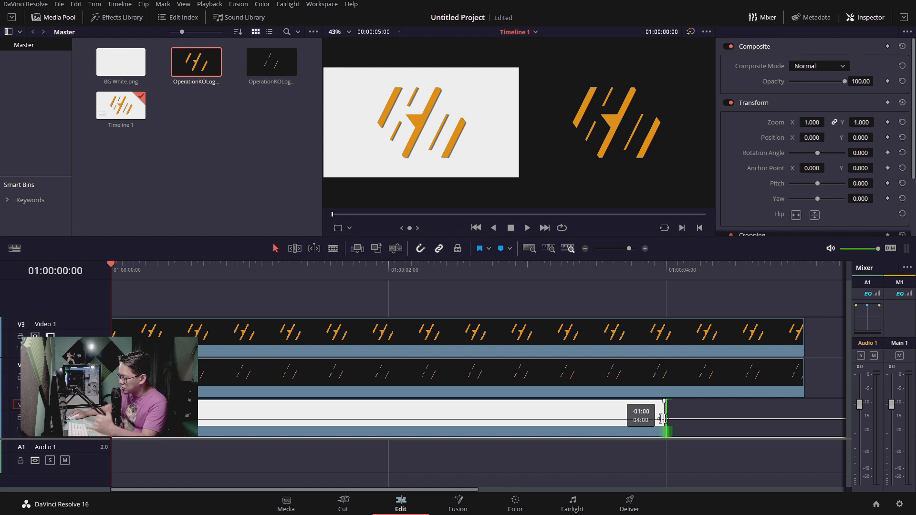
mouse_move(661, 419)
mouse_down()
mouse_move(677, 419)
mouse_move(664, 419)
mouse_up()
click(619, 412)
Change the thin-stripes clip's duration to 00:00:04:00 to match the white background clip
click(685, 379)
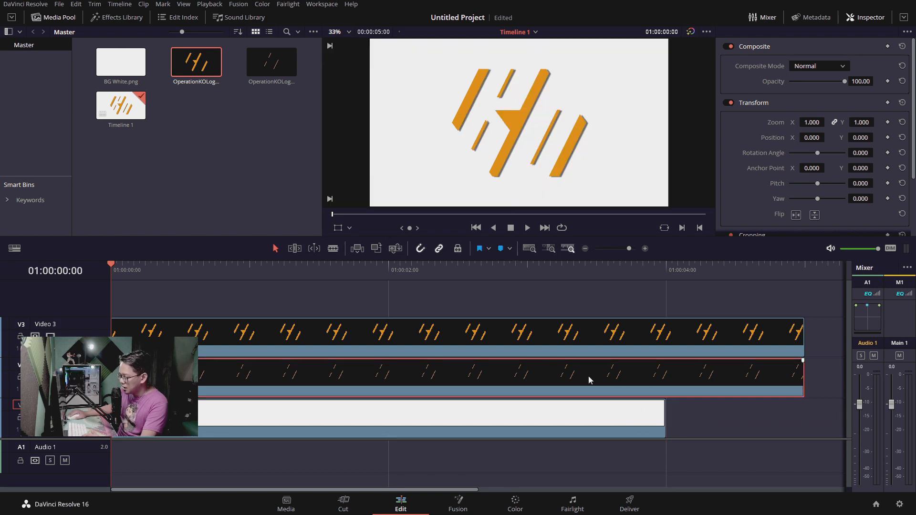
right_click(648, 381)
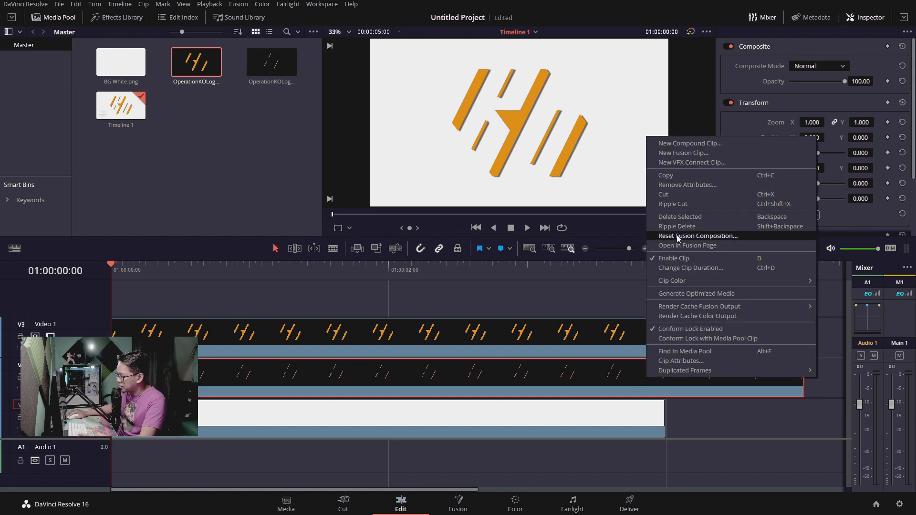
click(620, 375)
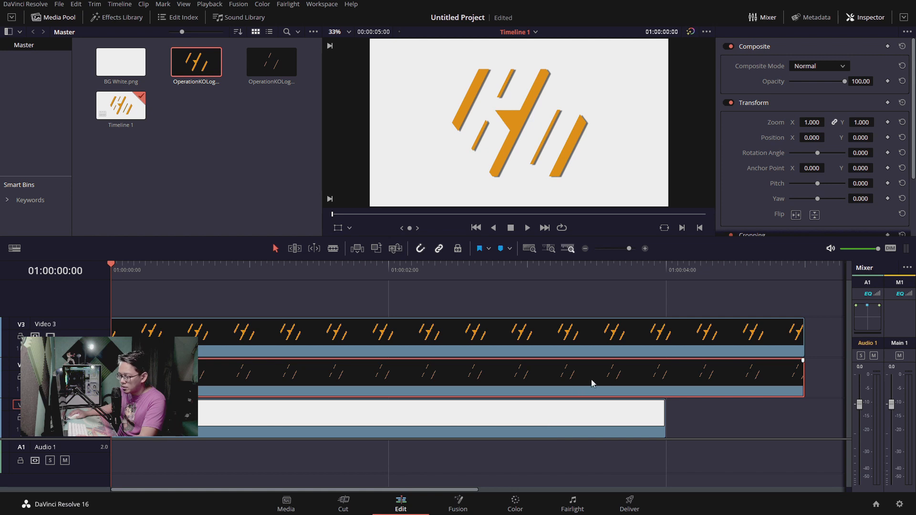
right_click(623, 374)
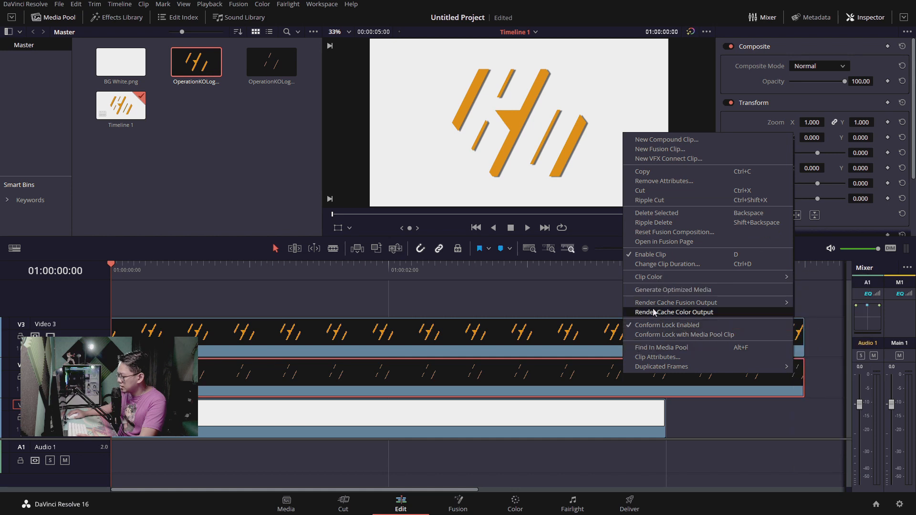
mouse_move(667, 300)
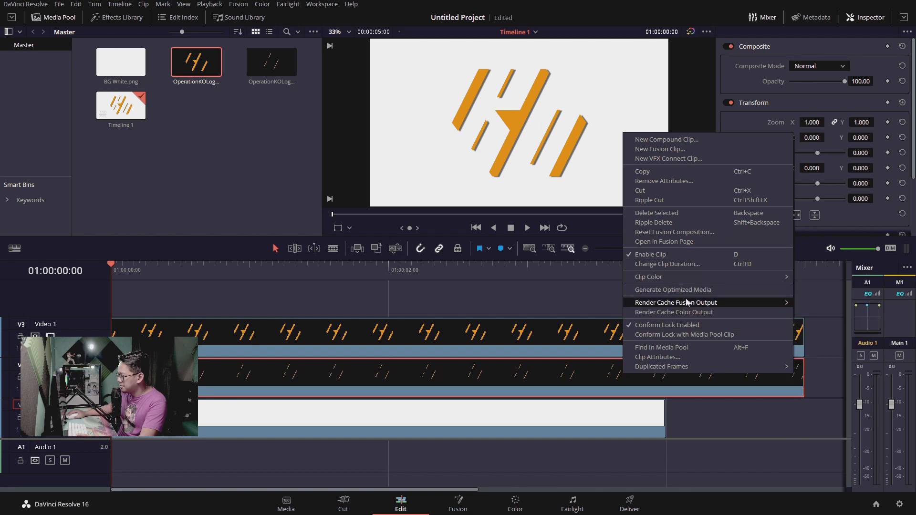
click(680, 268)
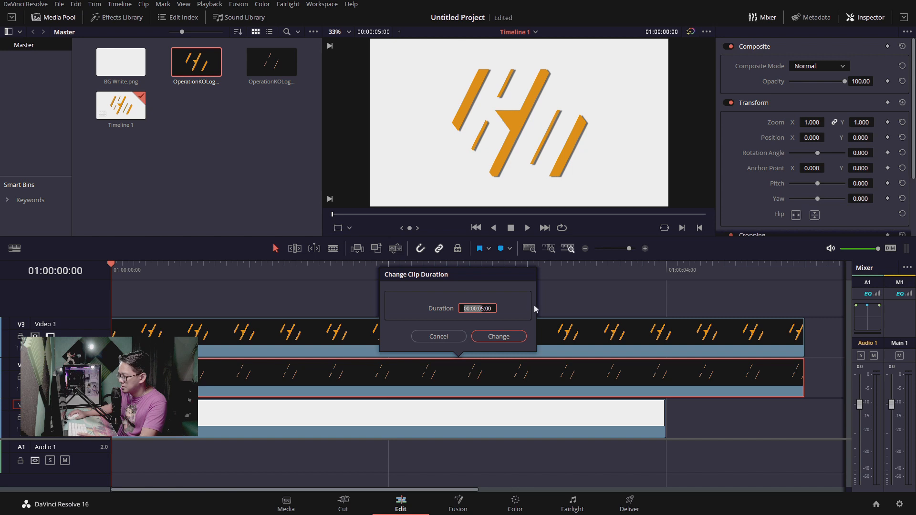
key(Right)
key(BackSpace)
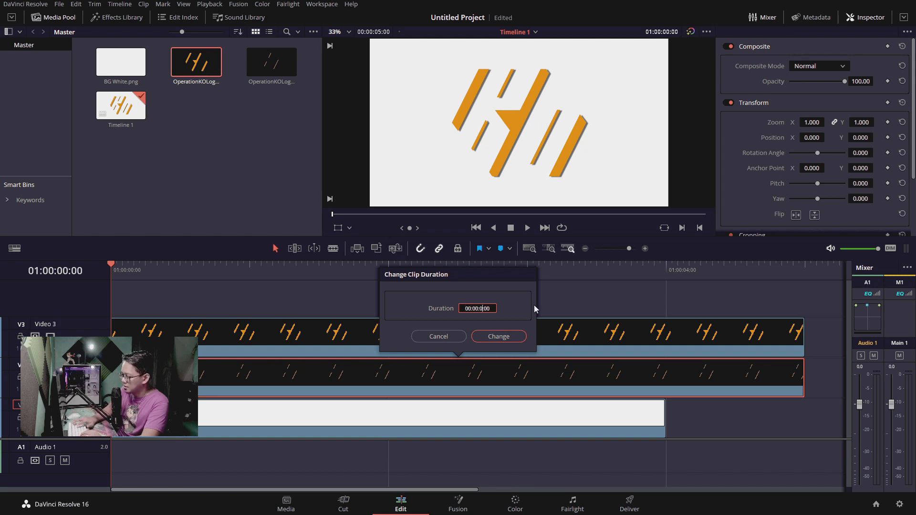
text(4)
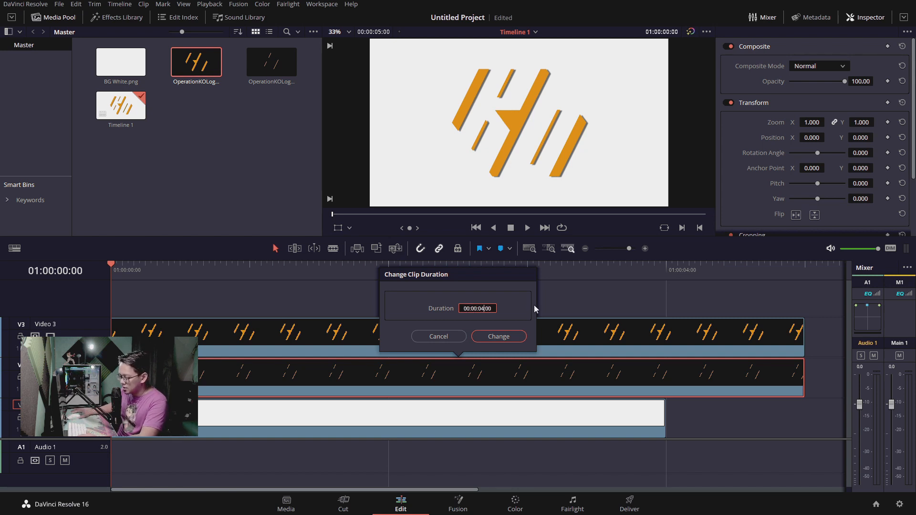
click(500, 336)
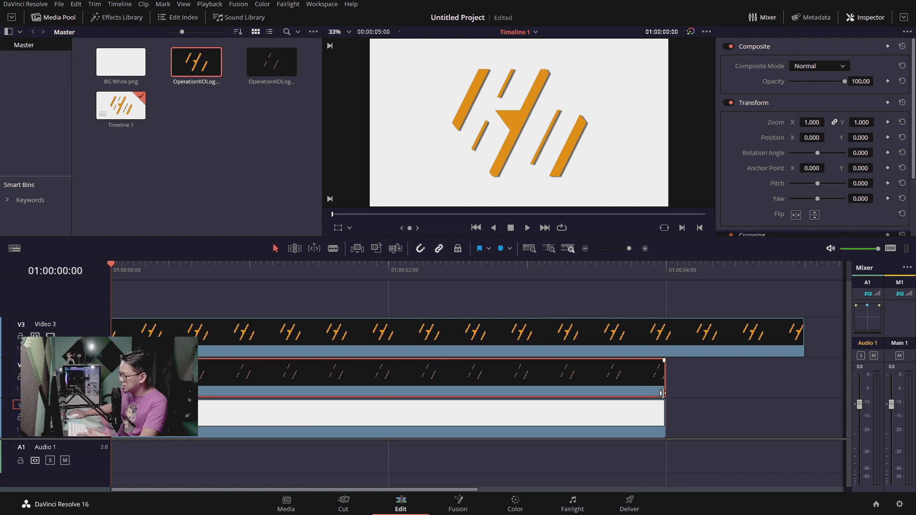
Split the thick-shapes clip at 01:00:04:00, delete the piece after the cut, and return the playhead to the timeline's start
click(626, 301)
mouse_move(647, 266)
mouse_down()
mouse_move(665, 271)
mouse_move(608, 276)
mouse_move(660, 275)
mouse_move(639, 272)
mouse_up()
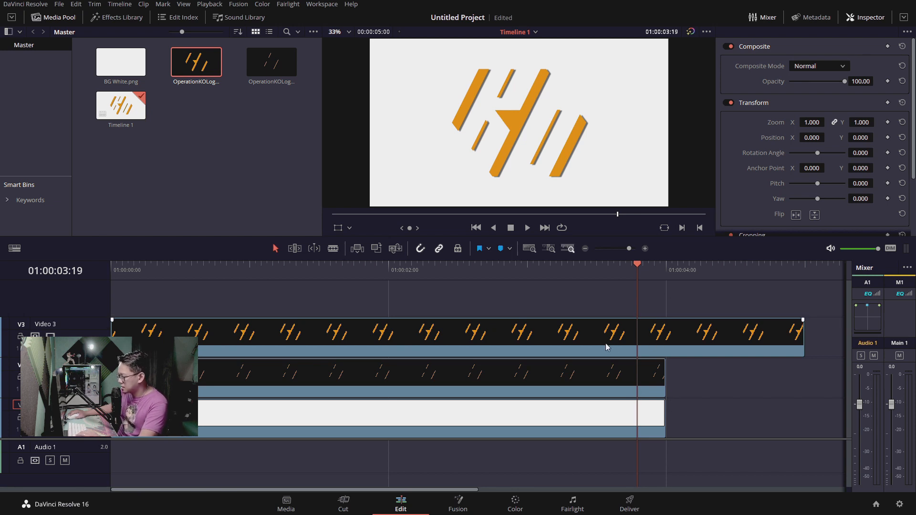
key(b)
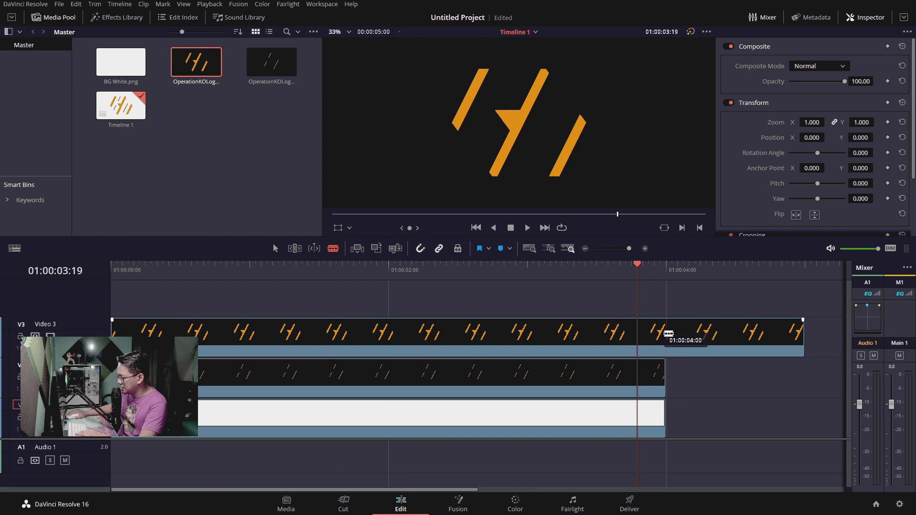
click(671, 331)
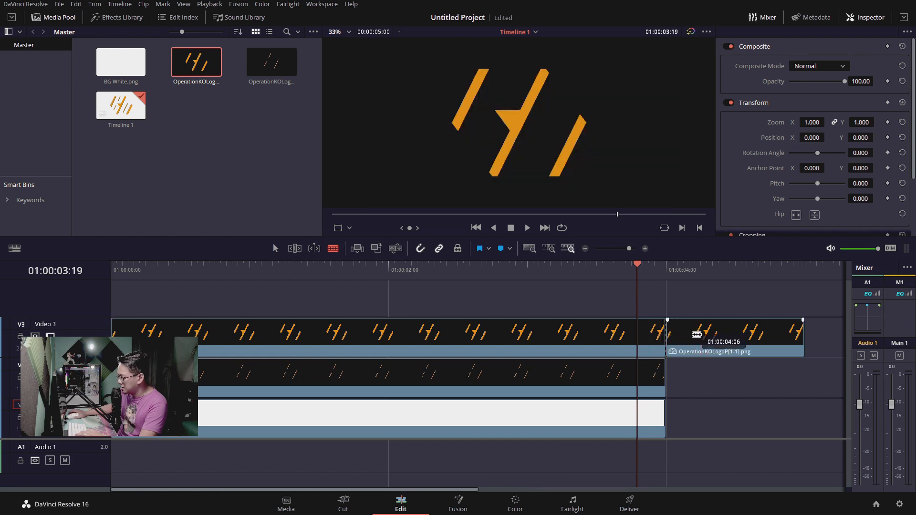
key(a)
click(710, 341)
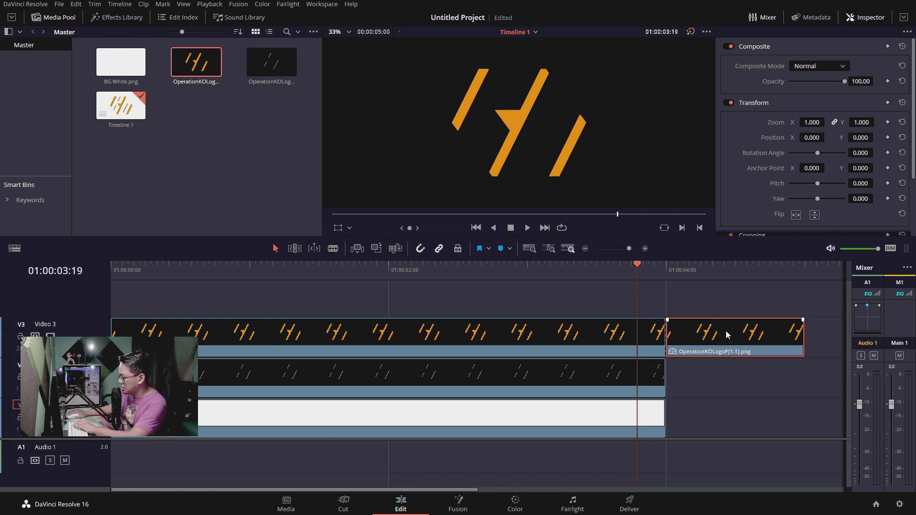
key(Delete)
key(Home)
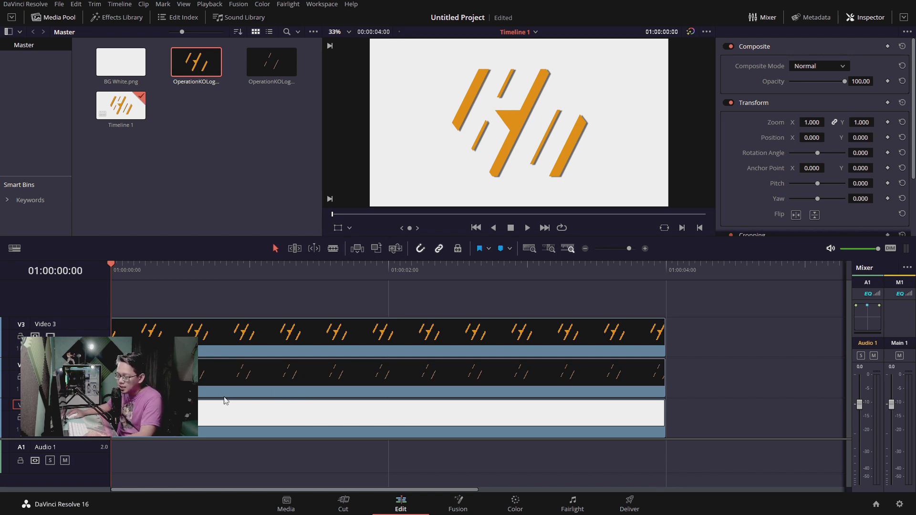
Add Position keyframes to the thick-shapes clip at 01:00:00:00 and 01:00:00:05
click(192, 343)
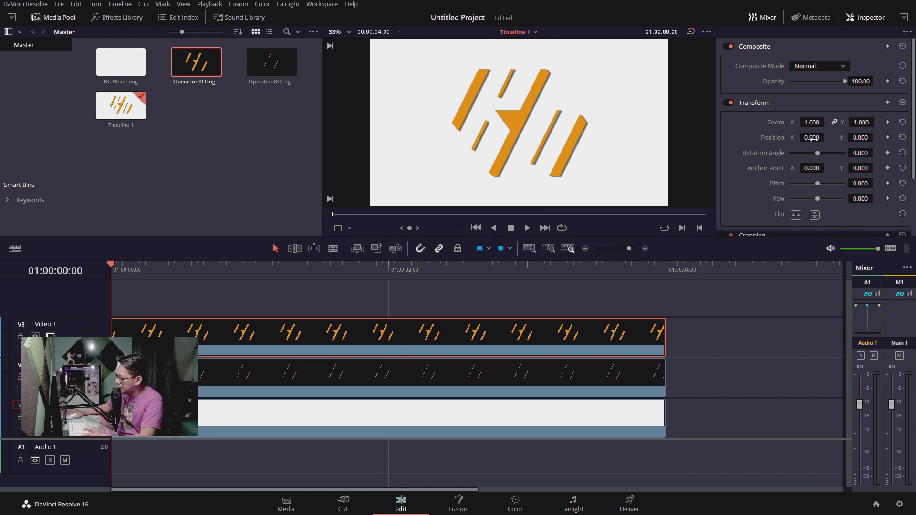
click(868, 21)
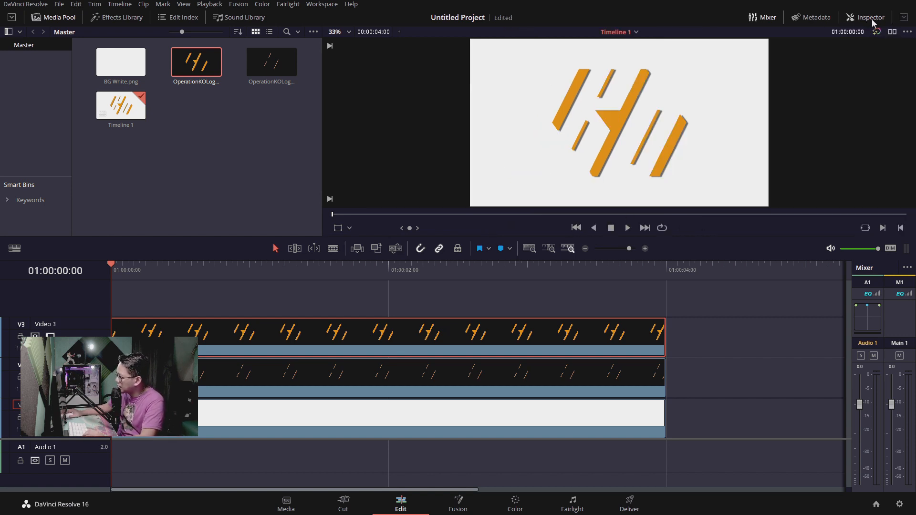
click(868, 20)
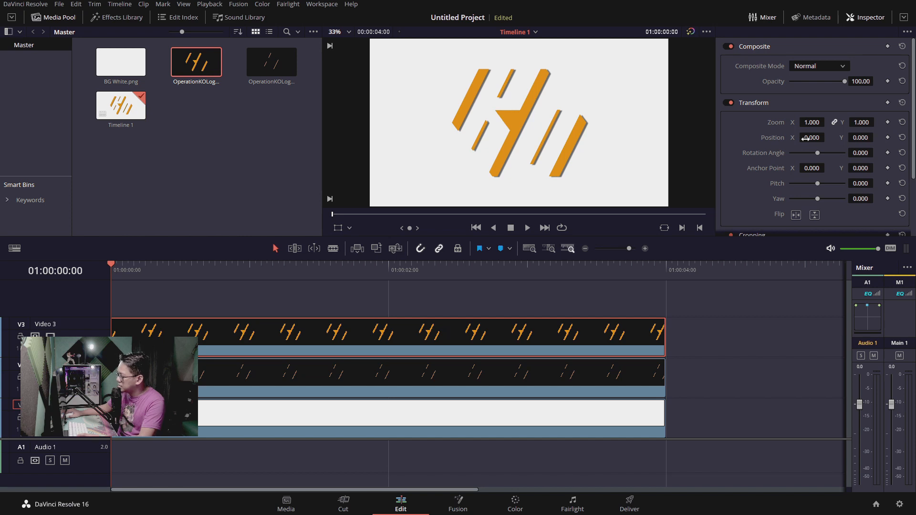
click(888, 138)
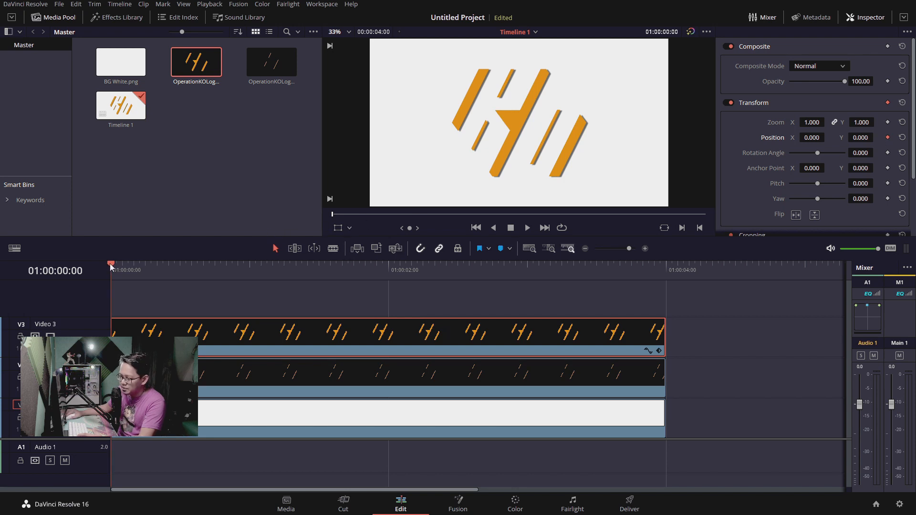
drag(110, 265, 140, 264)
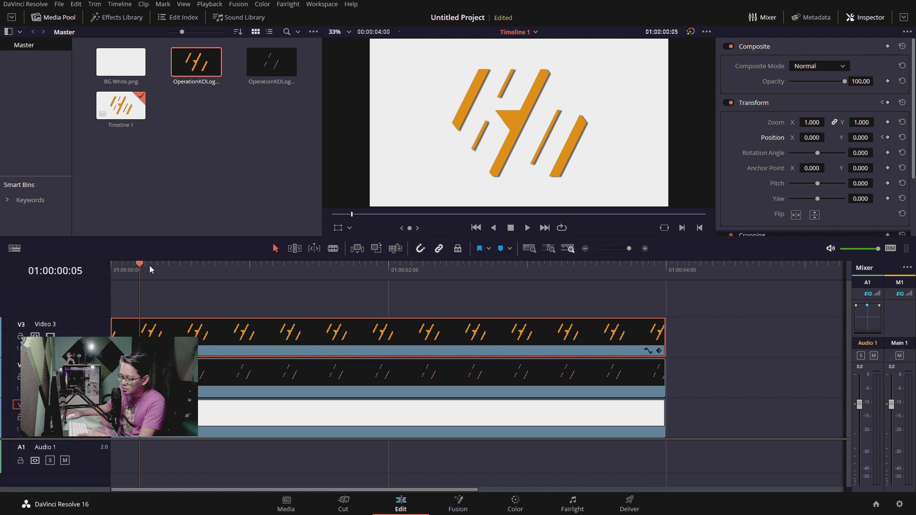
click(888, 137)
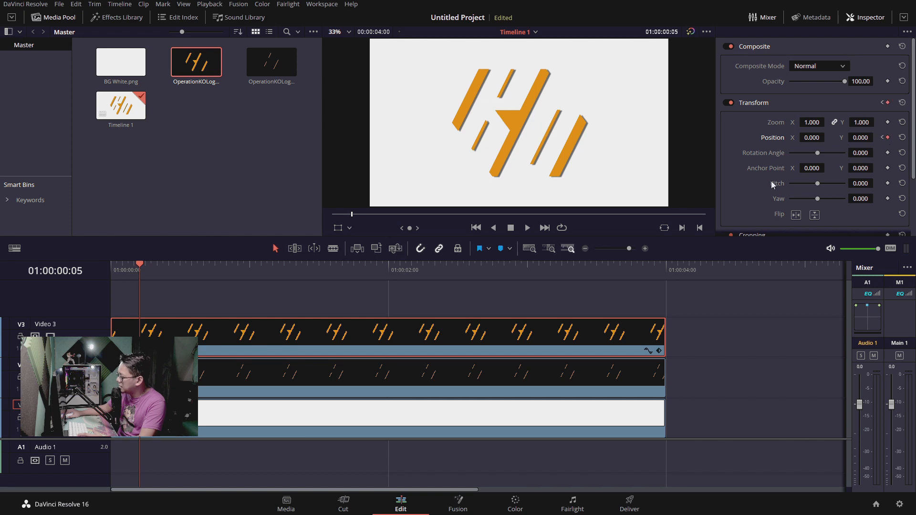
Add a Position keyframe to the thick-shapes clip at 01:00:03:20, and step back through its keyframes to the clip's start
drag(142, 266, 642, 266)
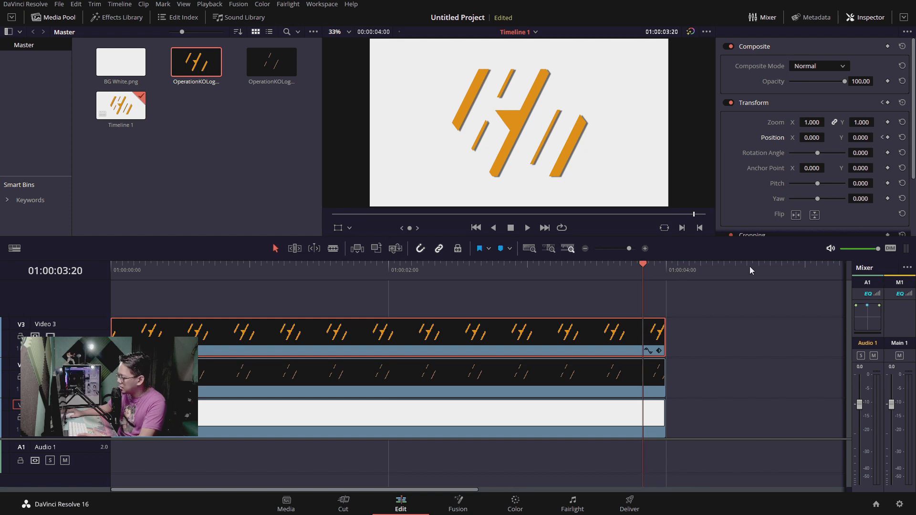
click(888, 137)
drag(643, 265, 675, 272)
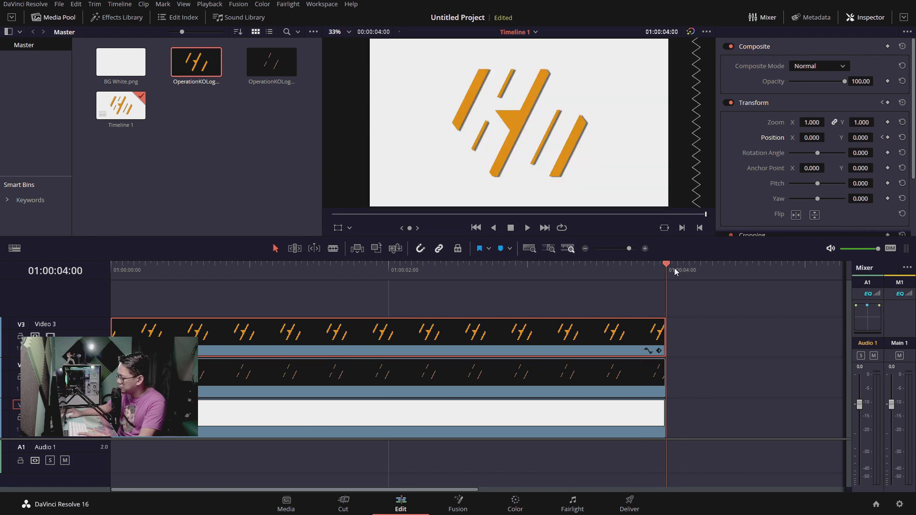
click(882, 137)
click(882, 138)
click(883, 138)
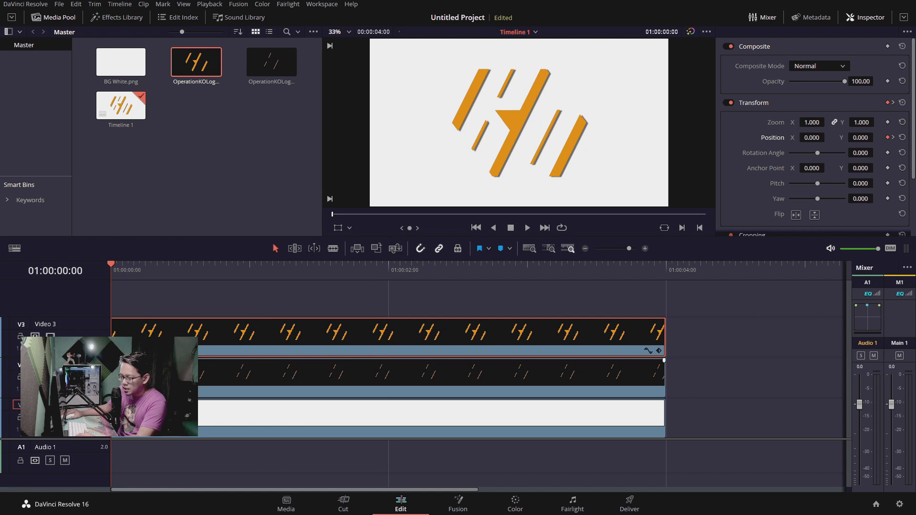
Add a Position keyframe to the thin-stripes clip at the timeline's start, 01:00:00:00
click(663, 364)
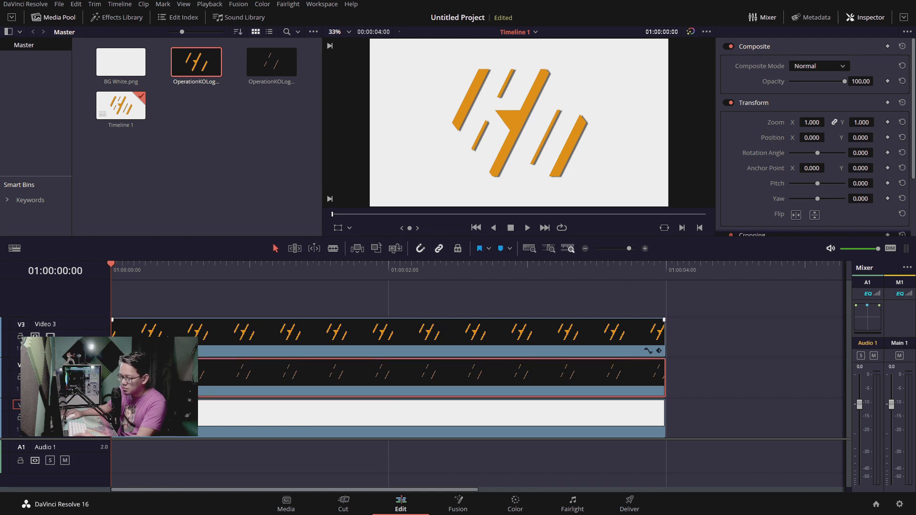
click(148, 334)
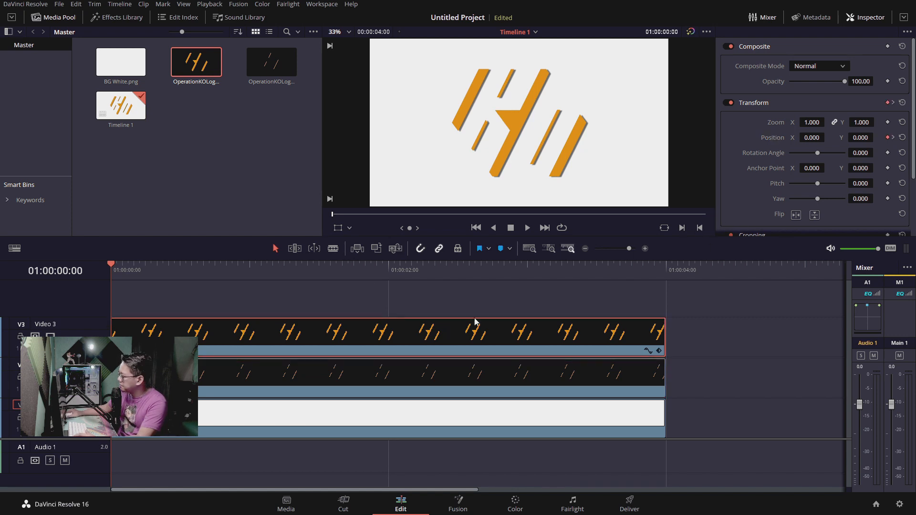
click(303, 369)
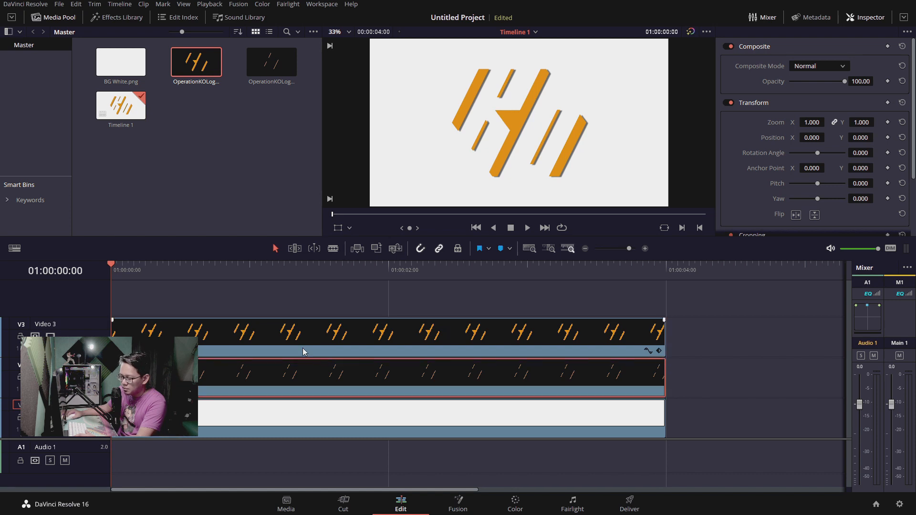
click(888, 137)
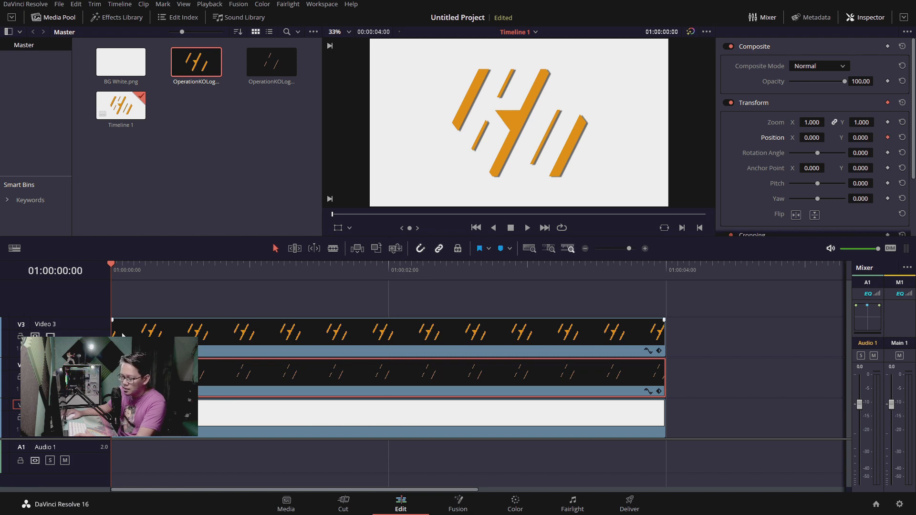
Go to the thick-shapes clip's second Position keyframe at 01:00:00:05 and add a matching one to the thin-stripes clip
click(525, 336)
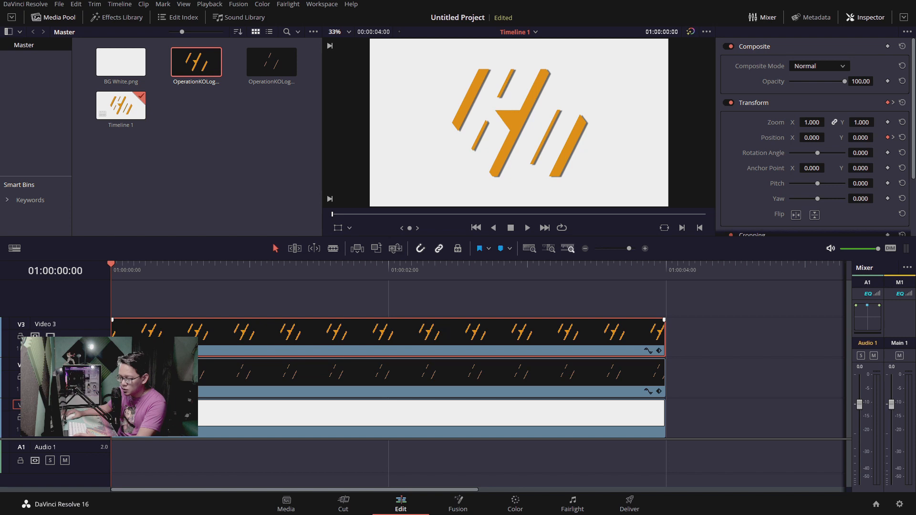
click(893, 138)
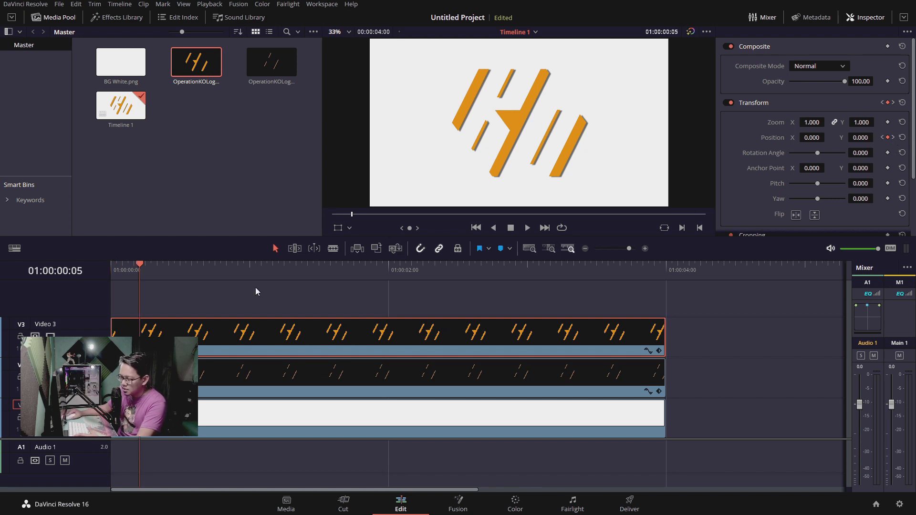
click(162, 377)
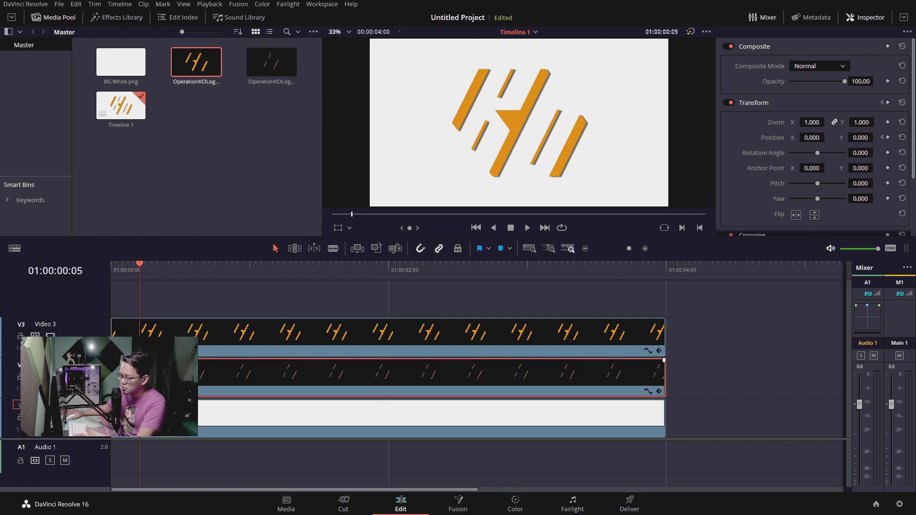
click(887, 137)
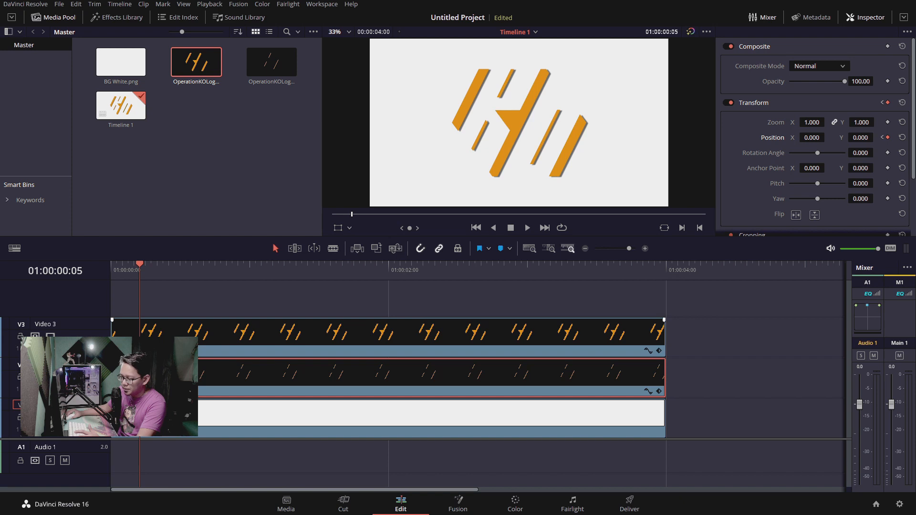
Go to the thick-shapes clip's Position keyframe at 01:00:03:20 and add a matching one to the thin-stripes clip
click(174, 347)
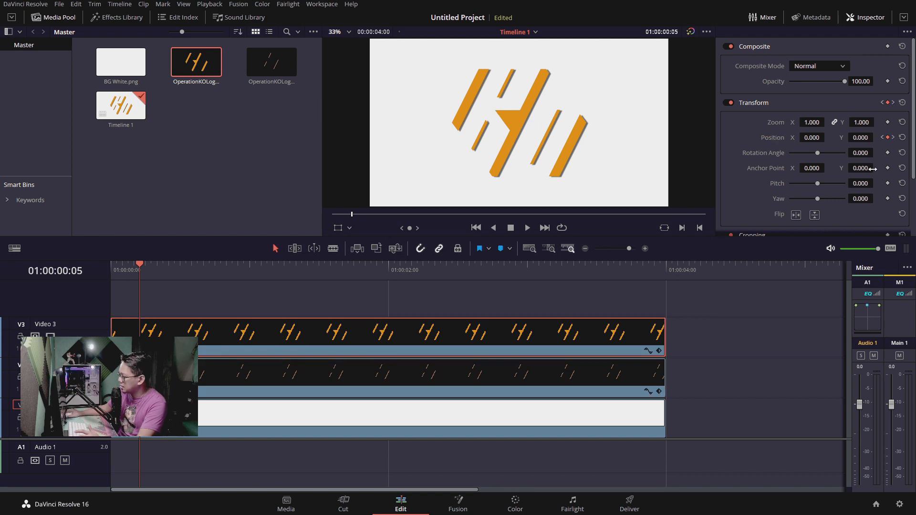
click(893, 137)
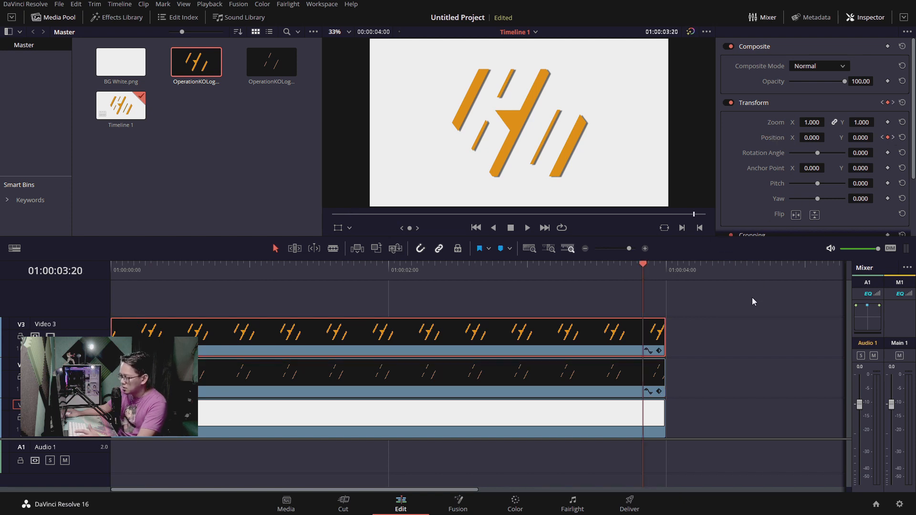
click(643, 373)
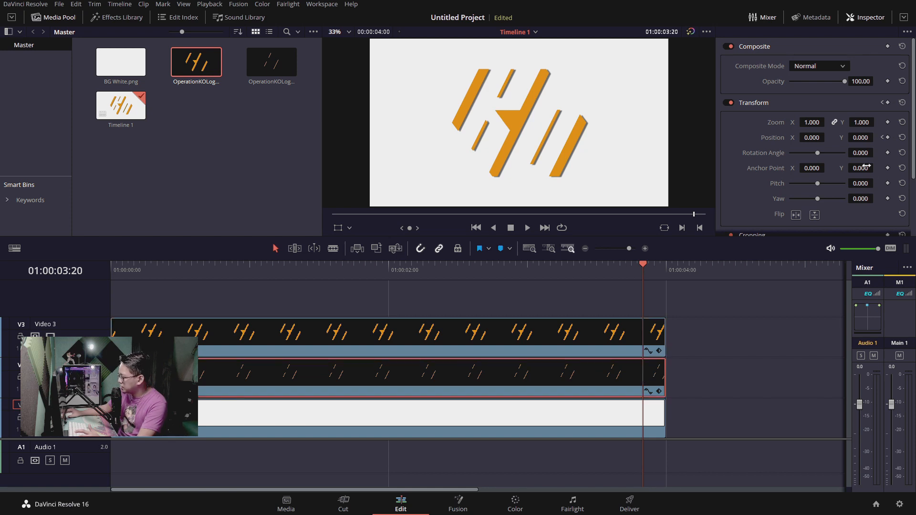
click(888, 137)
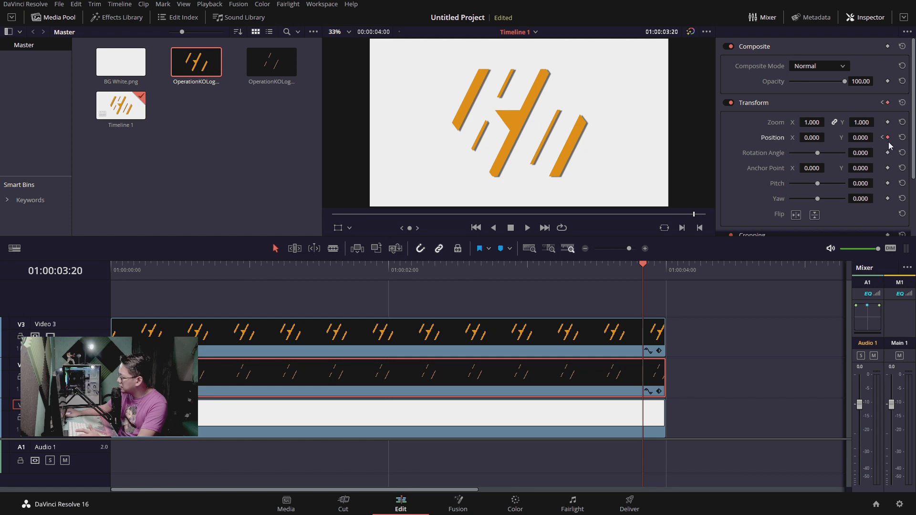
Go to the thick-shapes clip's last Position keyframe at 01:00:04:00 and add a matching one to the thin-stripes clip
click(637, 347)
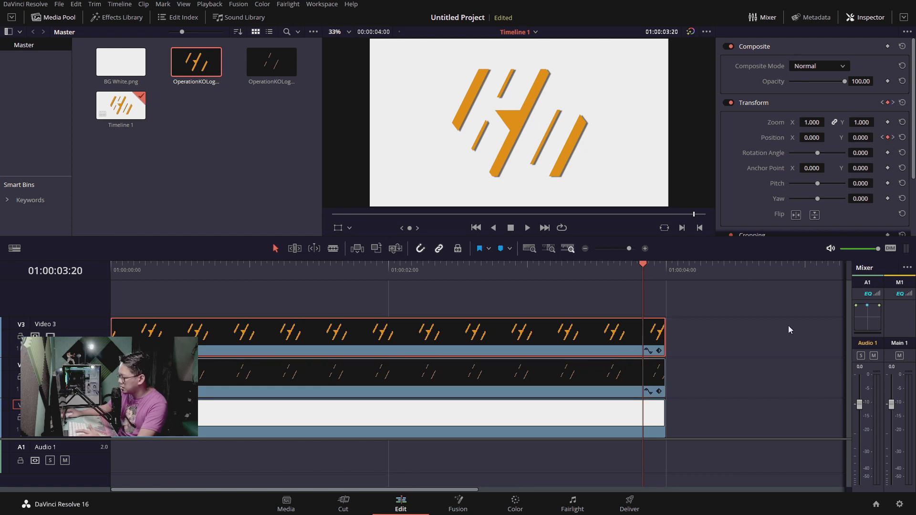
click(894, 138)
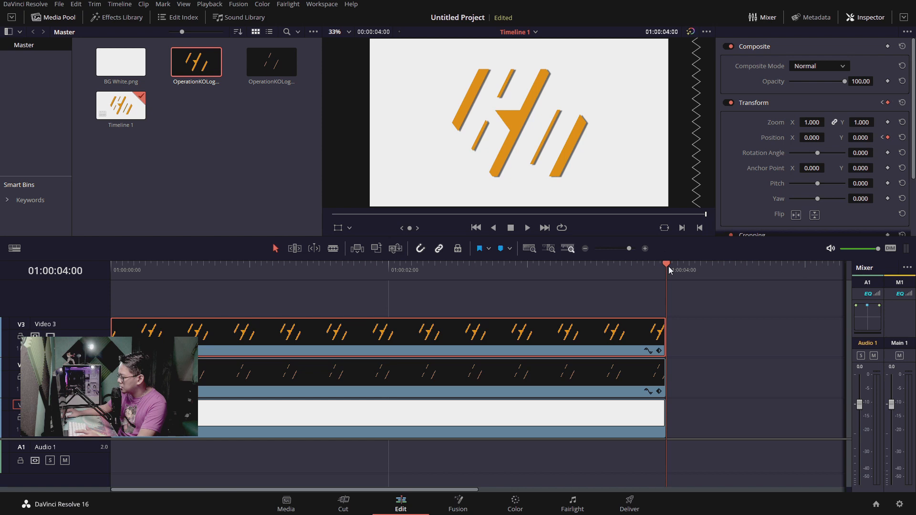
click(637, 382)
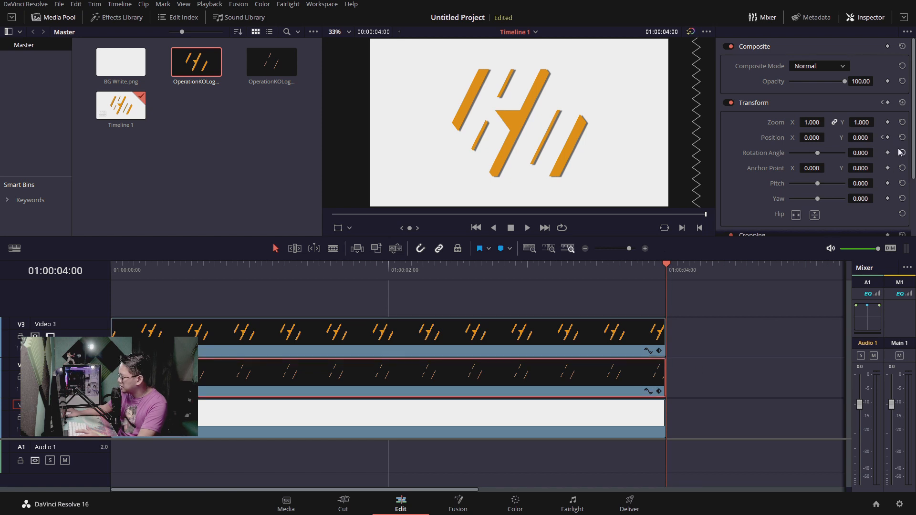
click(888, 137)
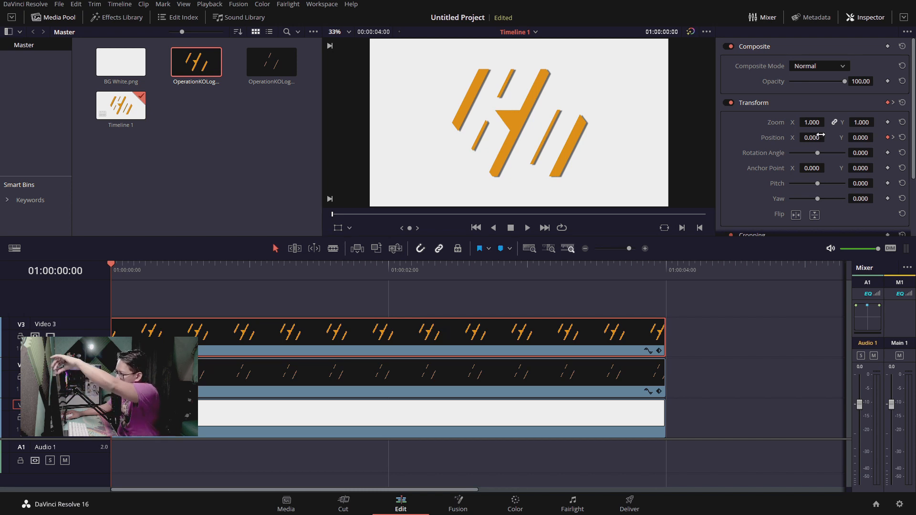
At 01:00:00:00, set the thick-shapes clip's Position to X 450 and Y 890, above the frame
mouse_move(822, 135)
mouse_down()
mouse_move(876, 138)
mouse_move(828, 138)
mouse_up()
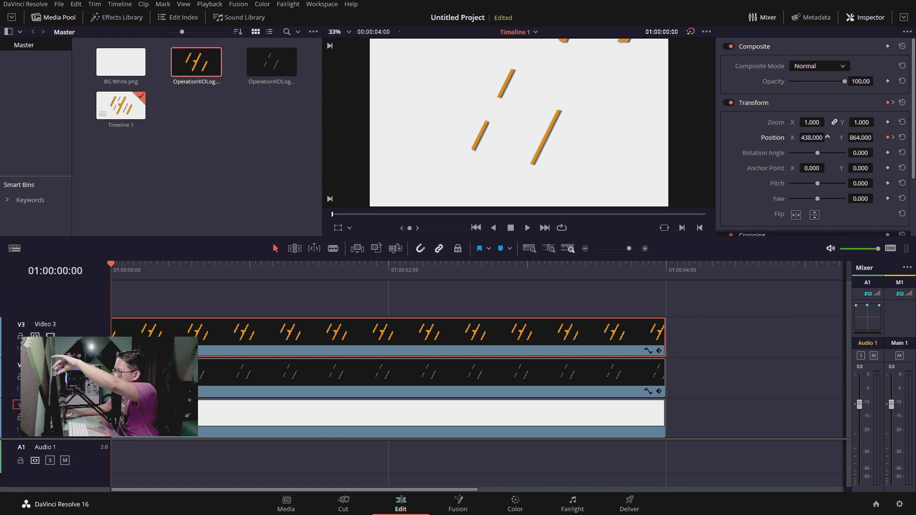
drag(876, 138, 876, 138)
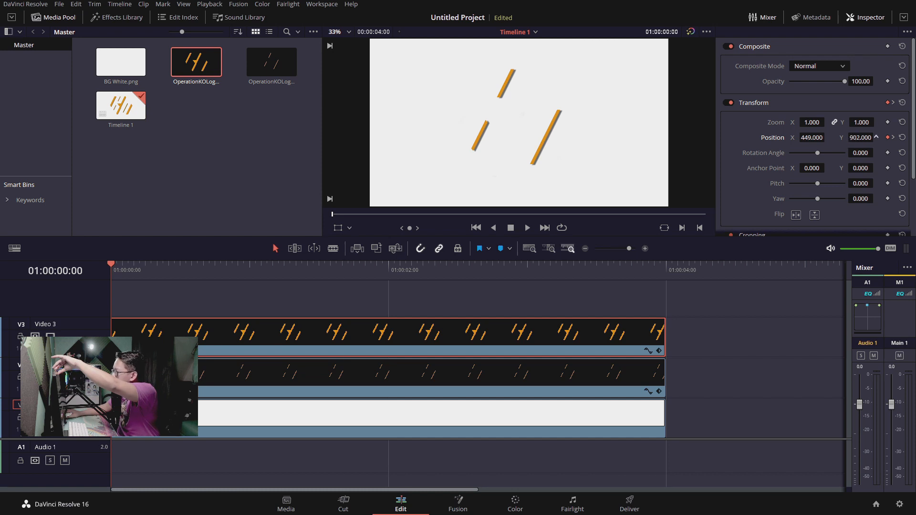
drag(876, 137, 876, 138)
drag(827, 137, 827, 137)
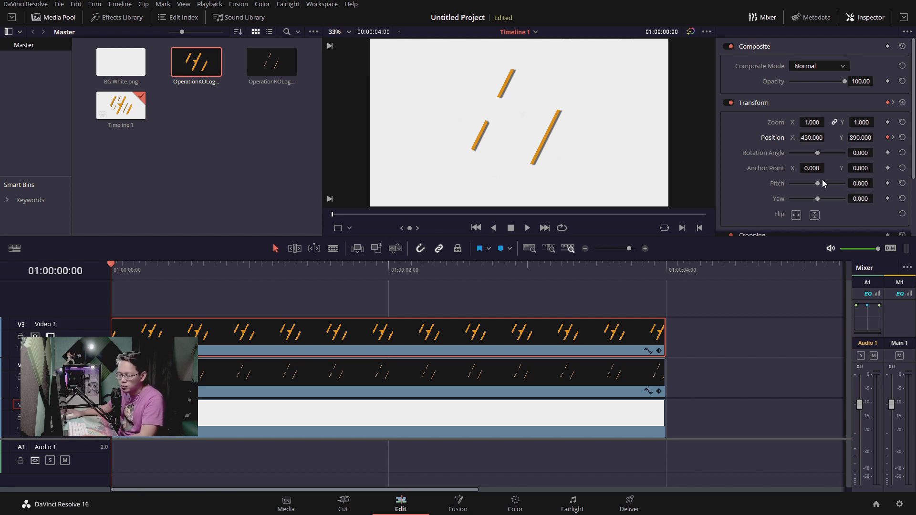
Play and scrub through the timeline to check how the thick shapes enter the frame
key(space)
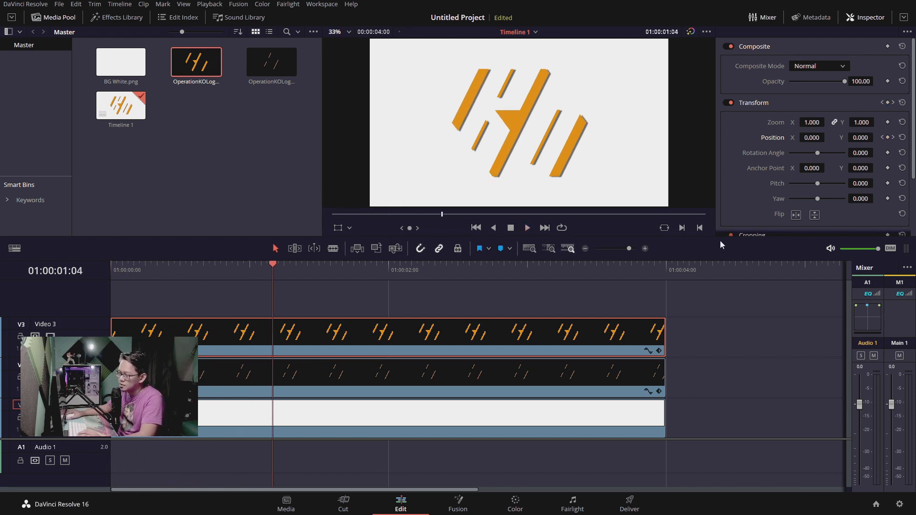
drag(273, 267, 628, 272)
key(space)
click(109, 266)
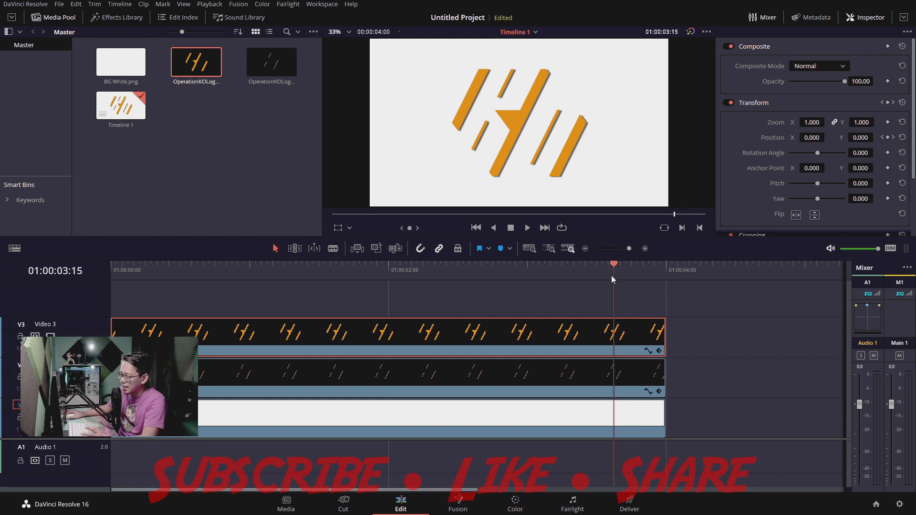
key(Left)
At 01:00:00:00, set the thin-stripes clip's Position to X -500 and Y -885, below the frame
drag(609, 275, 123, 272)
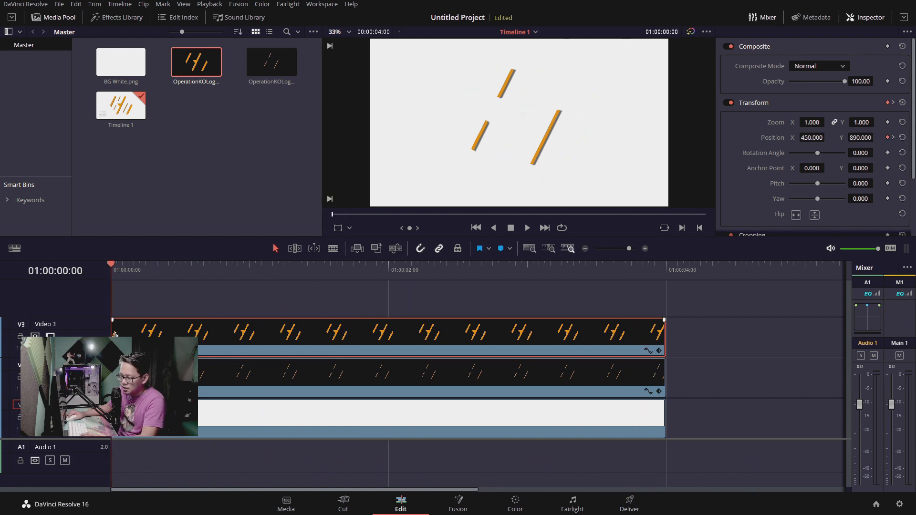
click(663, 362)
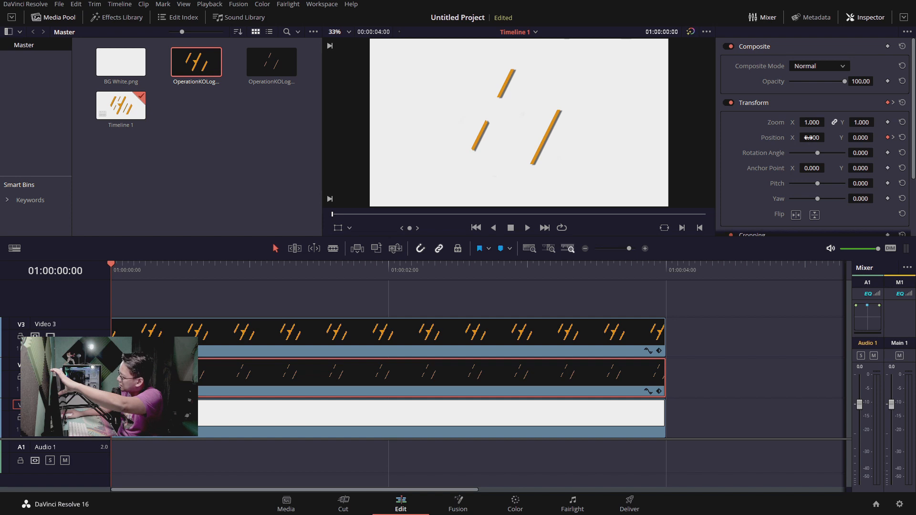
mouse_move(810, 138)
mouse_down()
mouse_move(877, 138)
mouse_move(827, 138)
mouse_move(854, 137)
mouse_up()
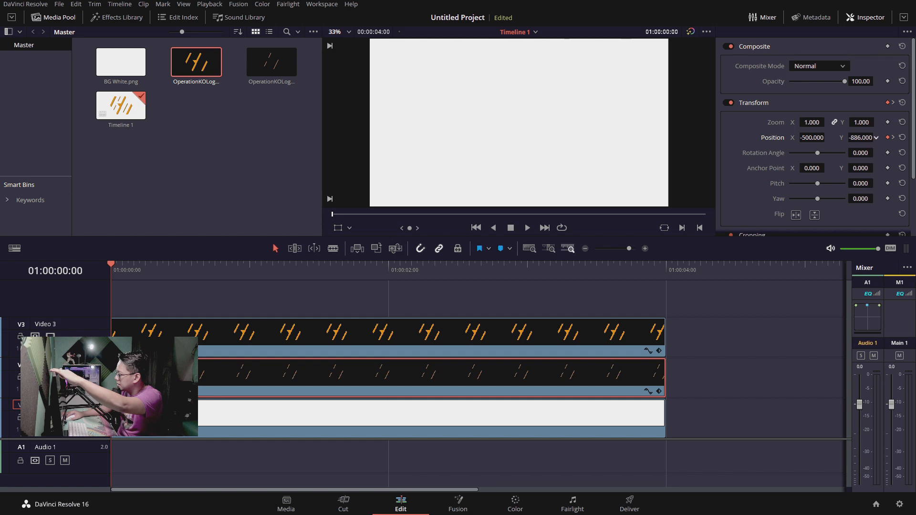
drag(857, 138, 857, 137)
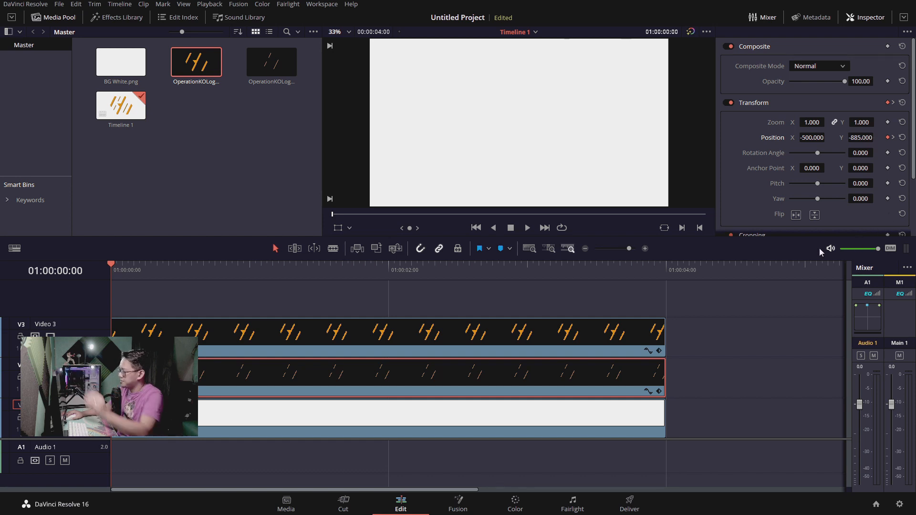
Play the start of the timeline repeatedly to check how both logo parts slide in together
click(165, 288)
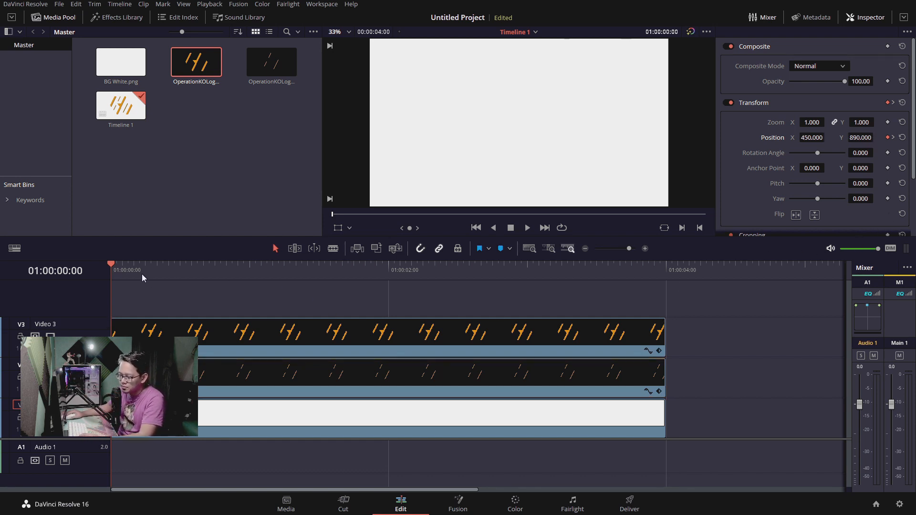
key(space)
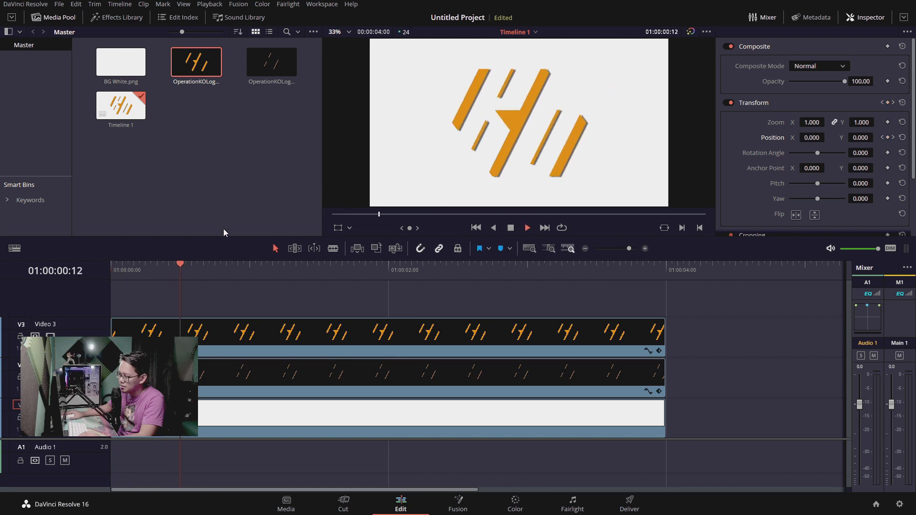
click(113, 270)
key(space)
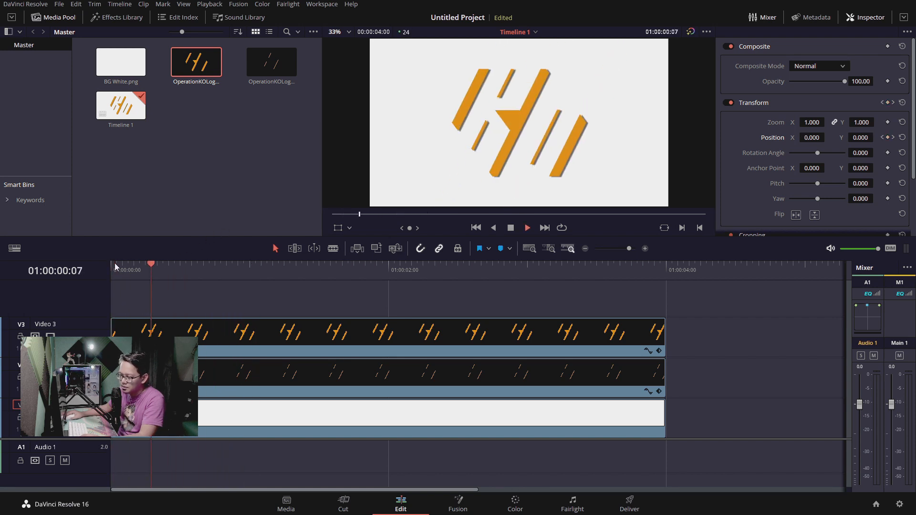
click(119, 266)
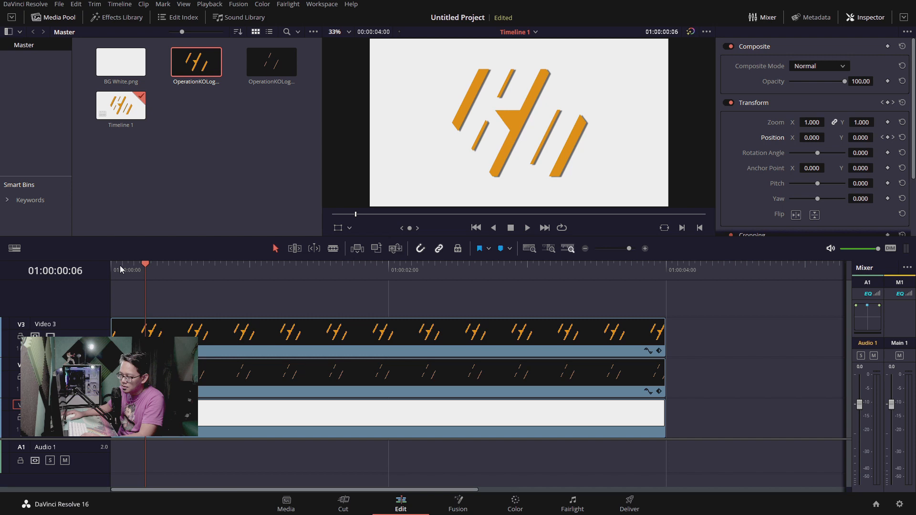
At 01:00:04:00, set the thick-shapes clip's Position to X -600 and Y -1190, below the frame
drag(144, 265, 663, 274)
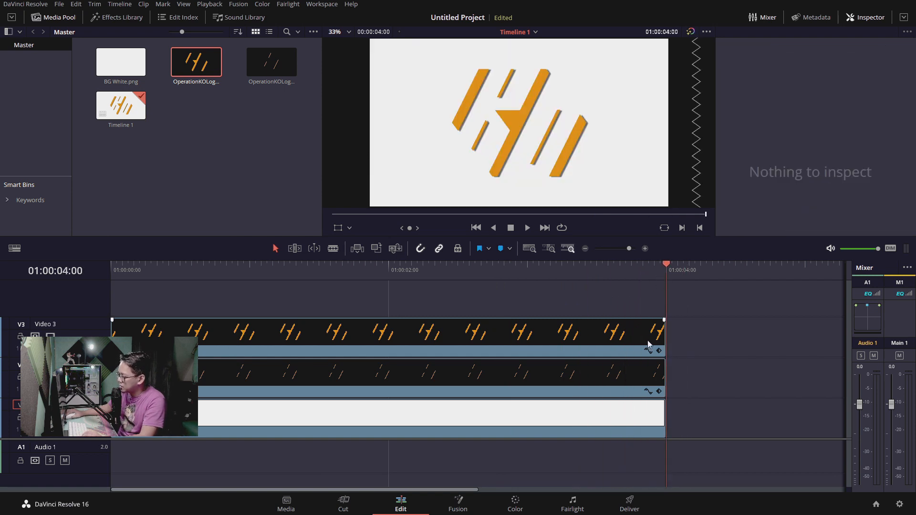
click(631, 334)
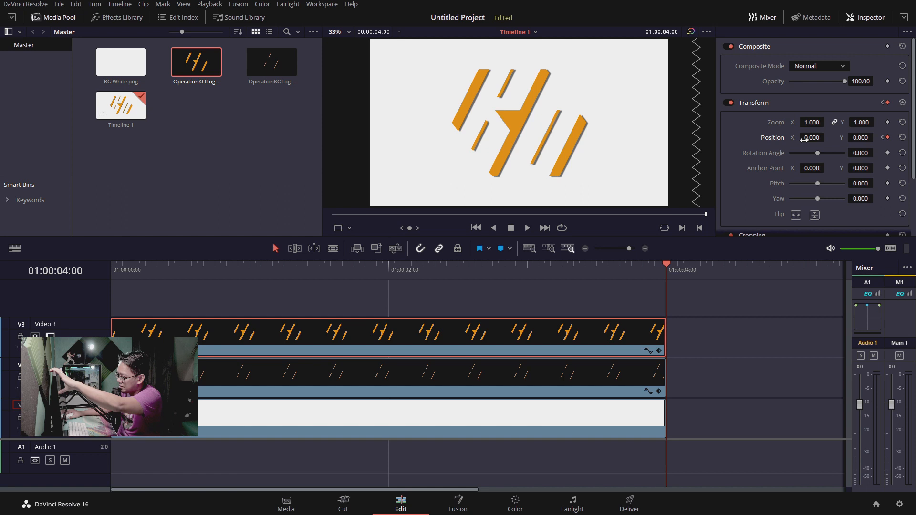
drag(821, 143, 626, 143)
drag(866, 141, 401, 141)
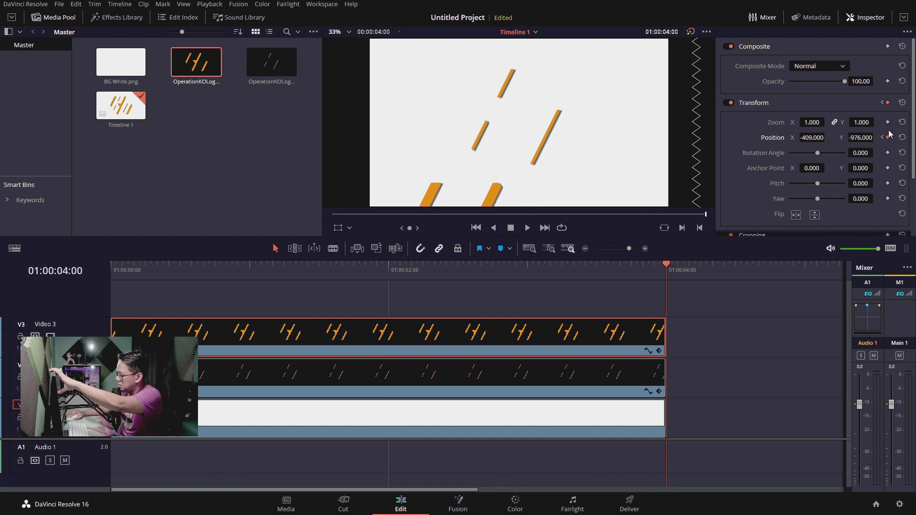
drag(805, 138, 749, 137)
drag(863, 137, 841, 139)
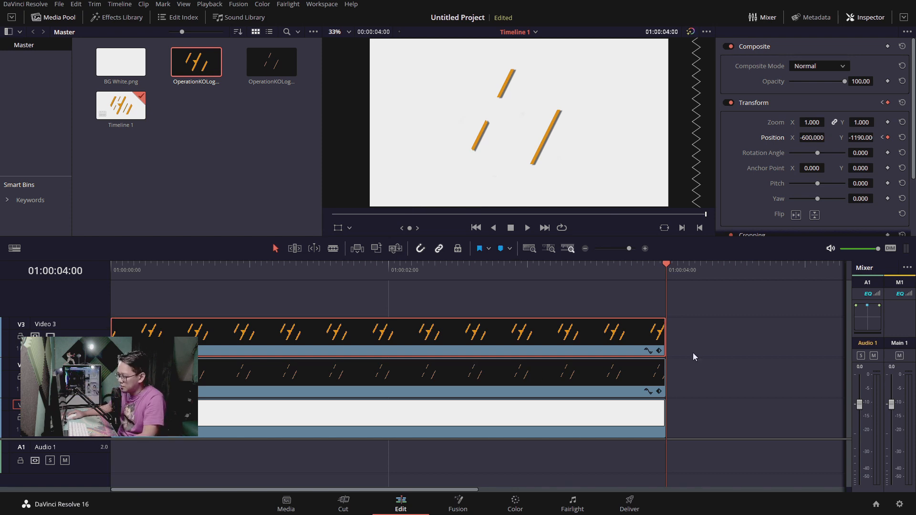
At 01:00:04:00, set the thin-stripes clip's Position to X 495 and Y 1085, above the frame
click(628, 365)
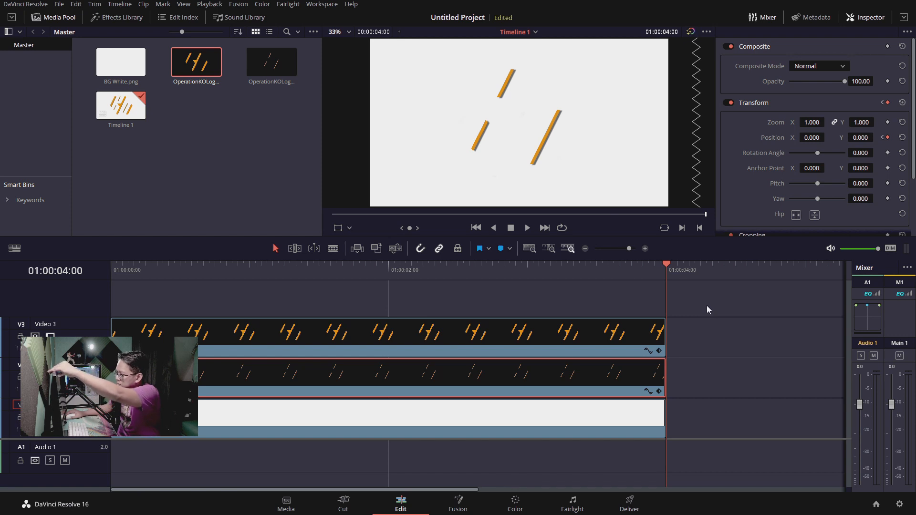
drag(811, 138, 915, 137)
drag(860, 137, 880, 137)
drag(807, 138, 876, 137)
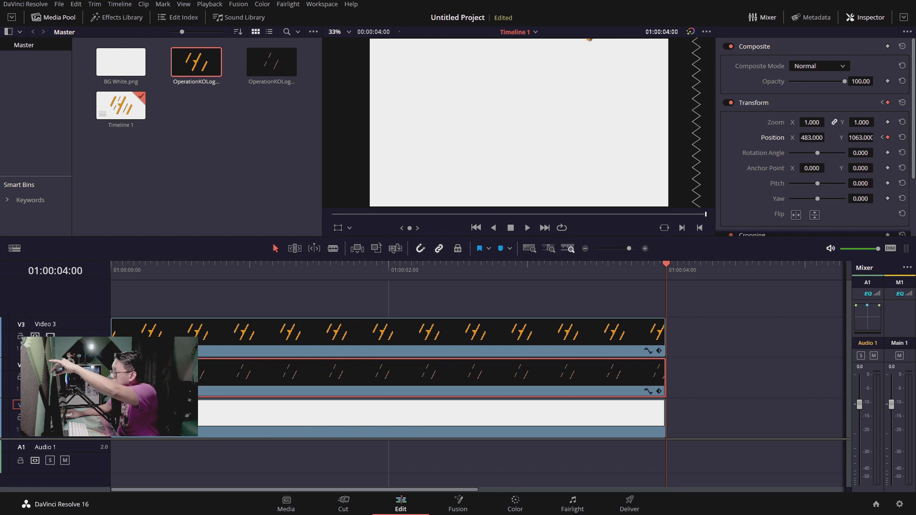
drag(823, 137, 828, 137)
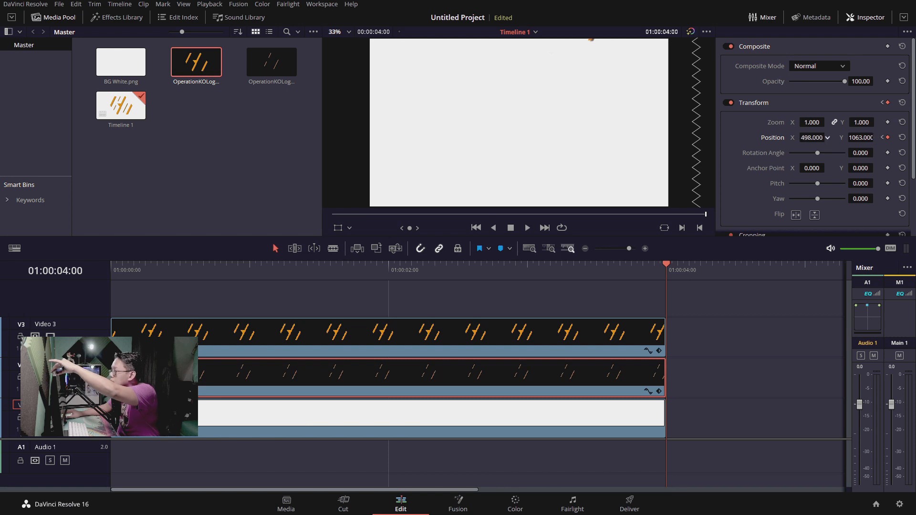
drag(826, 137, 828, 138)
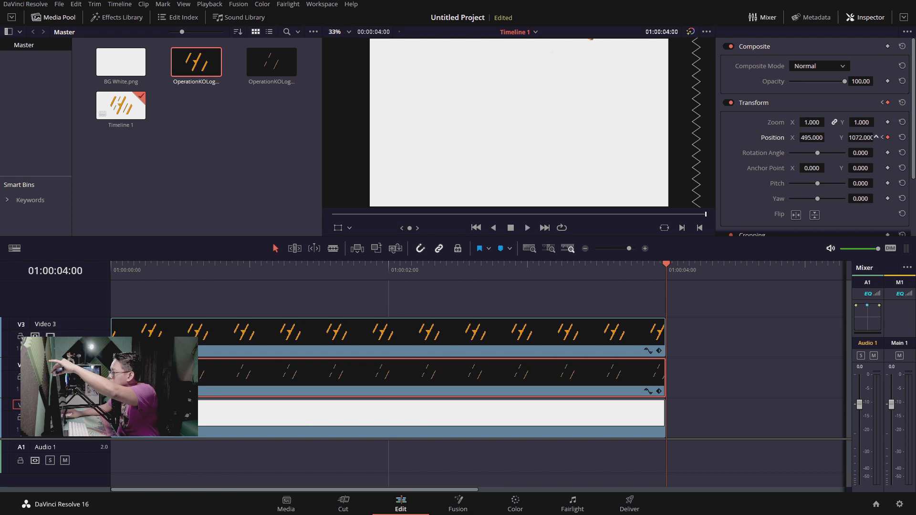
drag(876, 138, 876, 137)
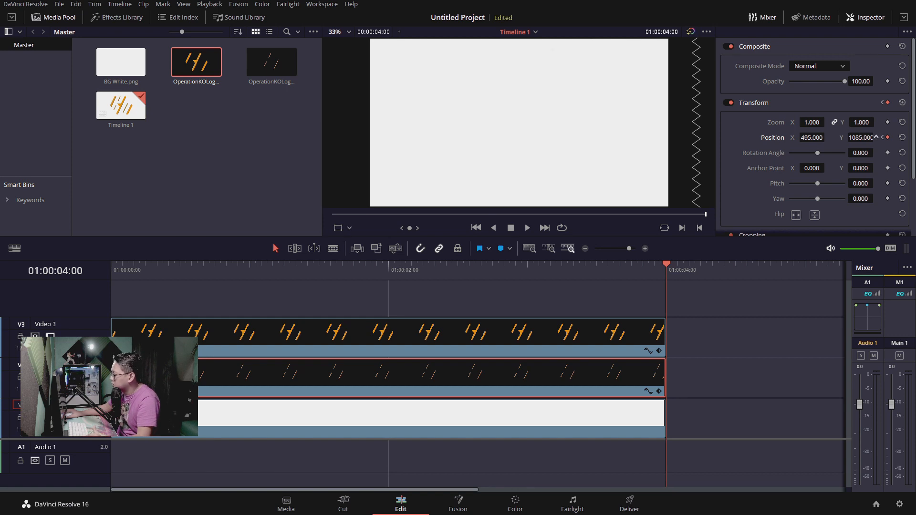
Play the animation from the timeline's start to review both logo parts entering and leaving the frame
click(619, 299)
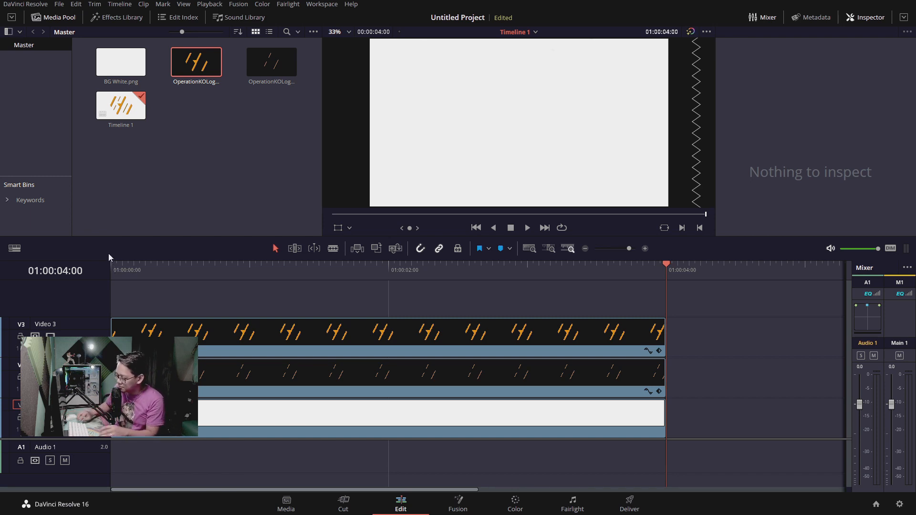
key(Home)
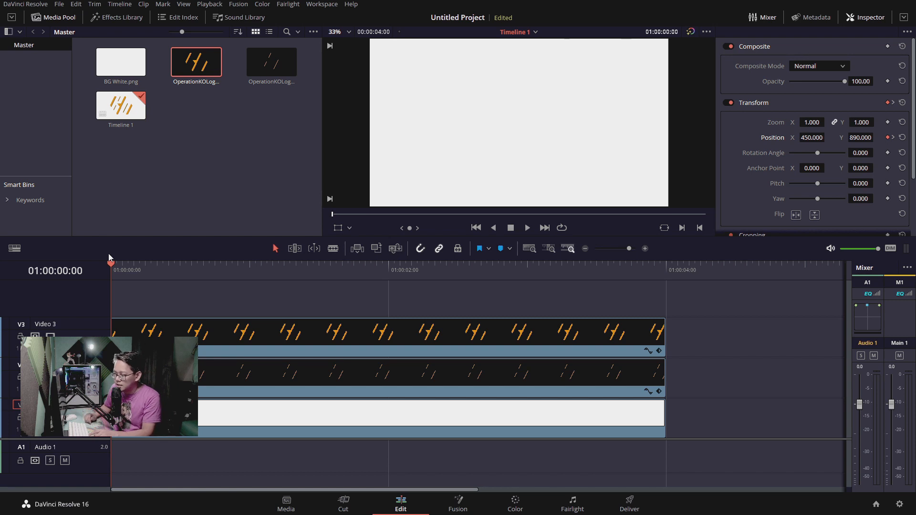
key(space)
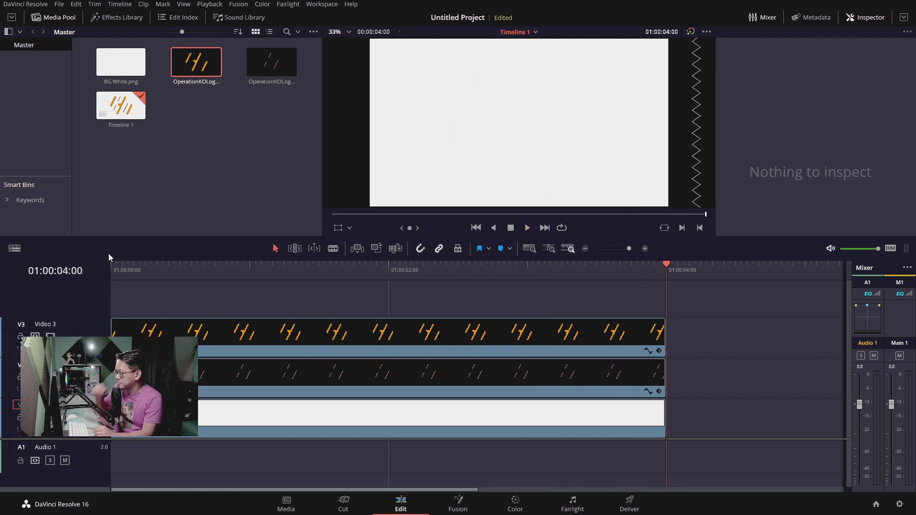
key(Home)
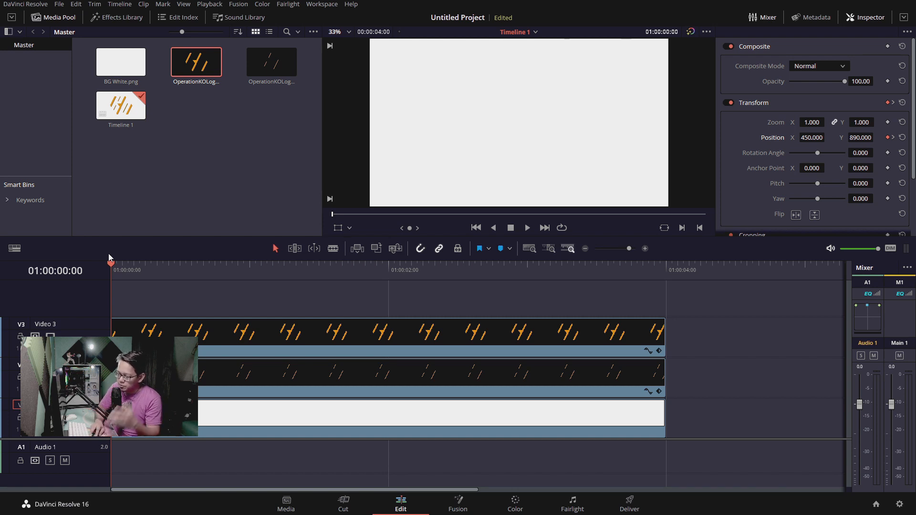
key(space)
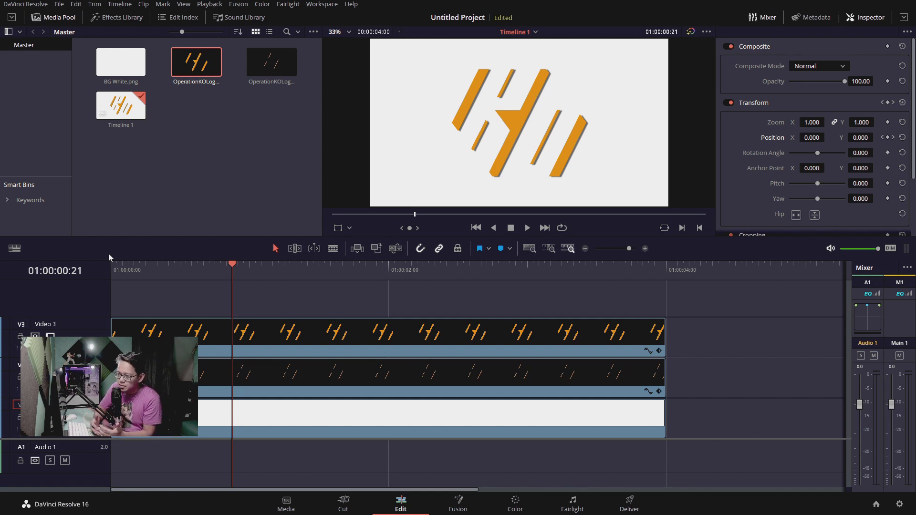
key(space)
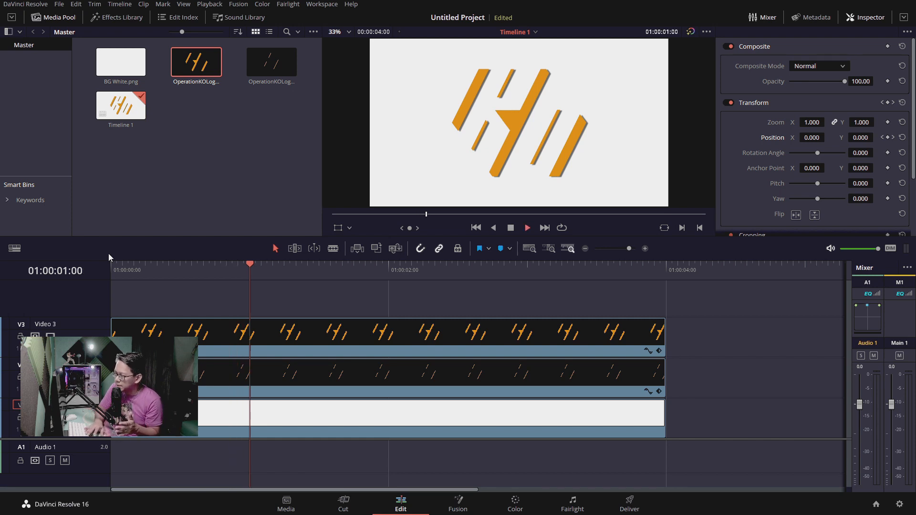
Play the animation to its end and inspect the closing Position keyframes of both logo clips
key(space)
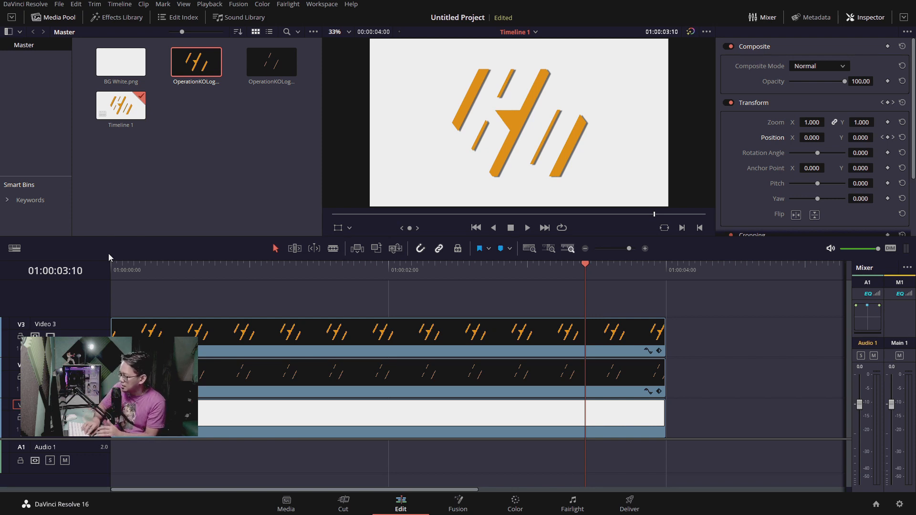
key(space)
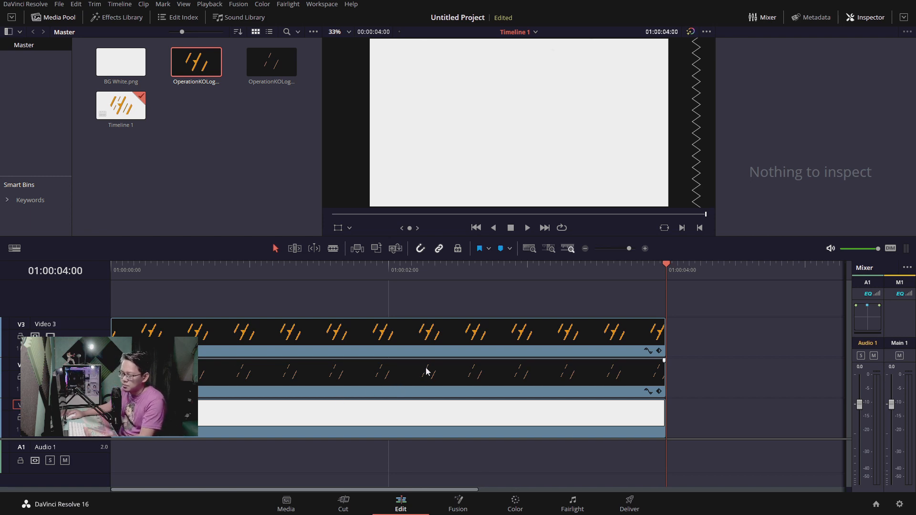
click(595, 333)
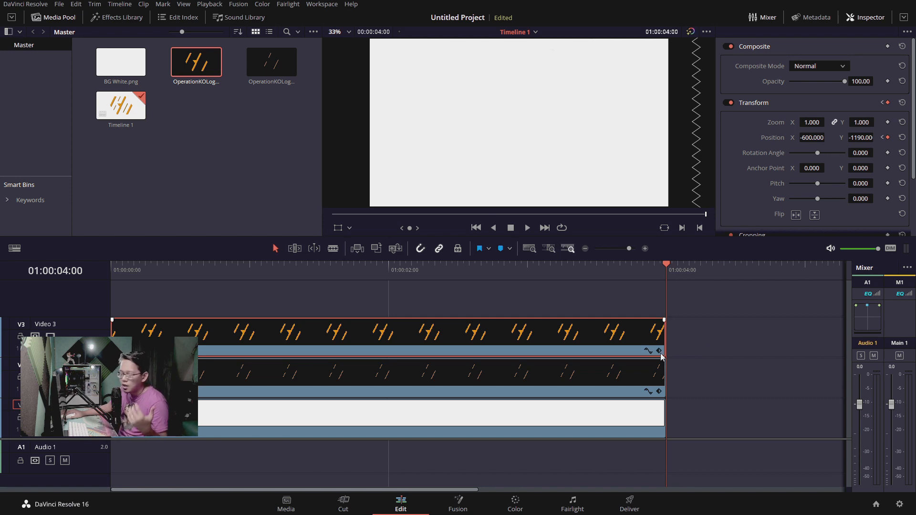
click(525, 404)
click(527, 385)
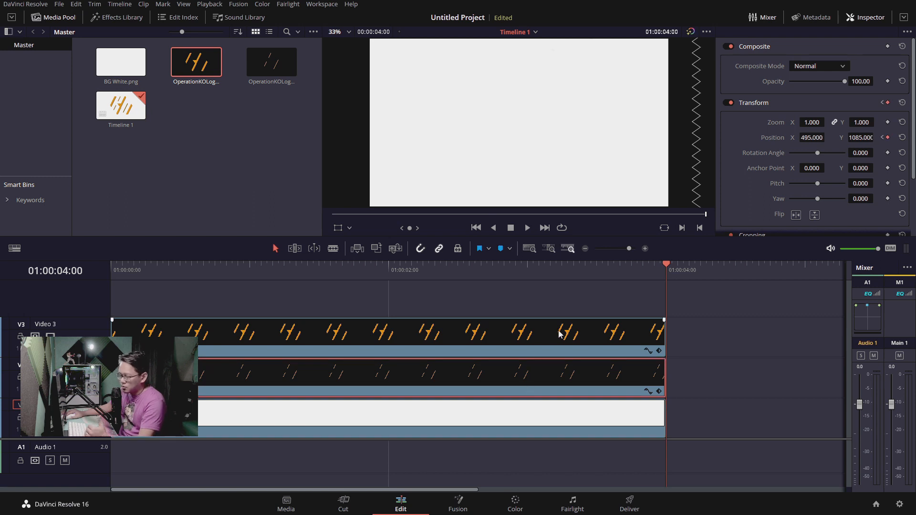
click(591, 302)
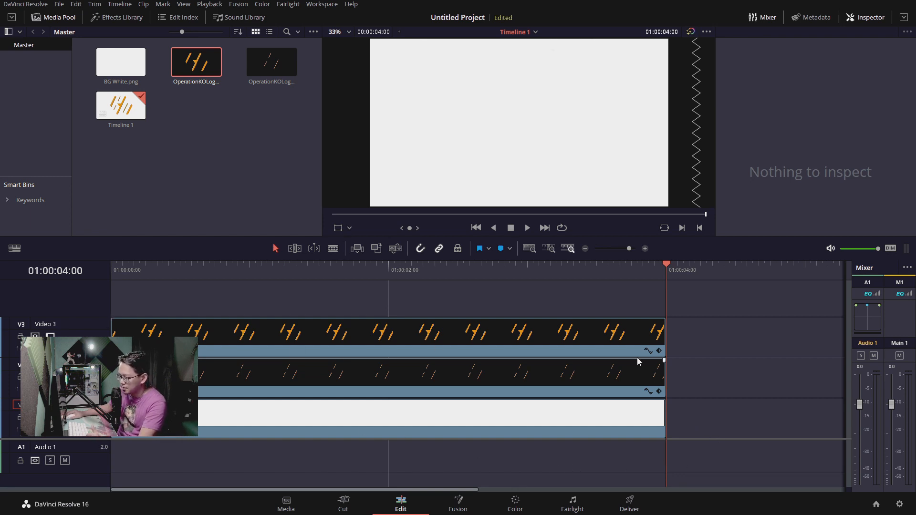
click(659, 352)
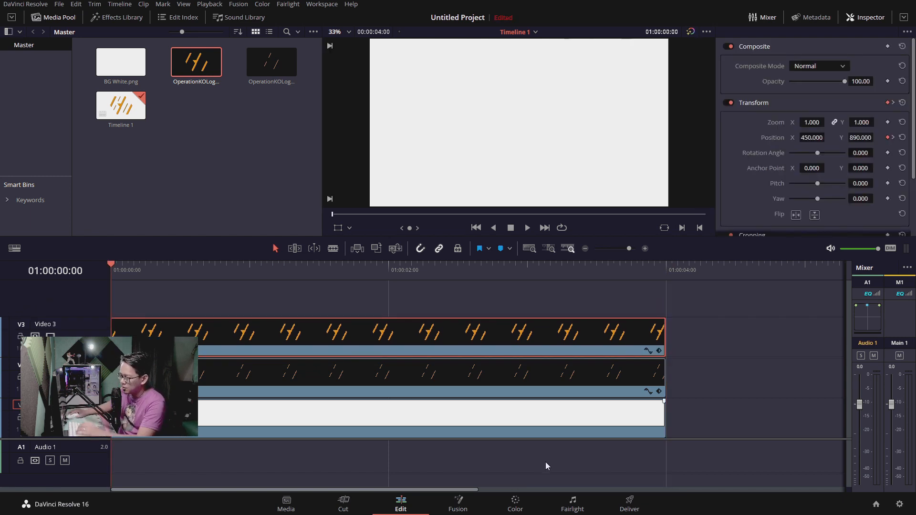
Open the Deliver page and name the render output Logo Intro
click(630, 502)
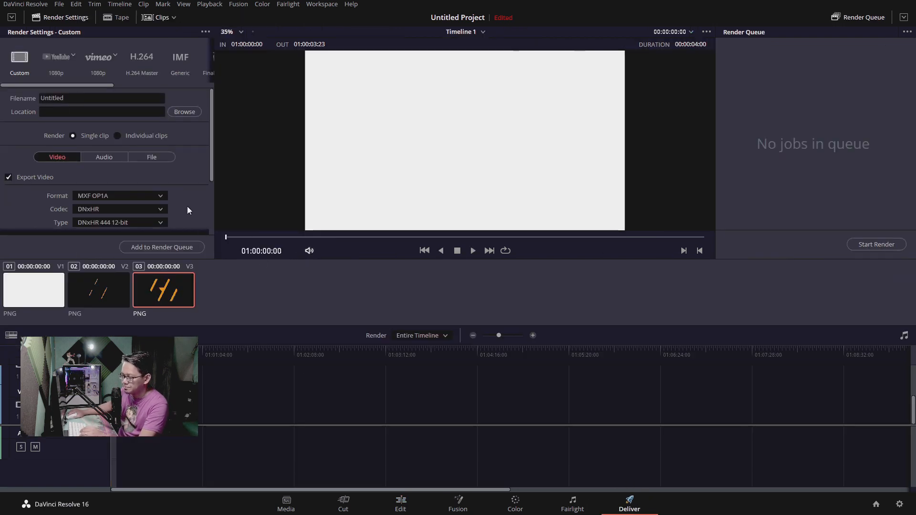
double_click(62, 98)
text(Logo)
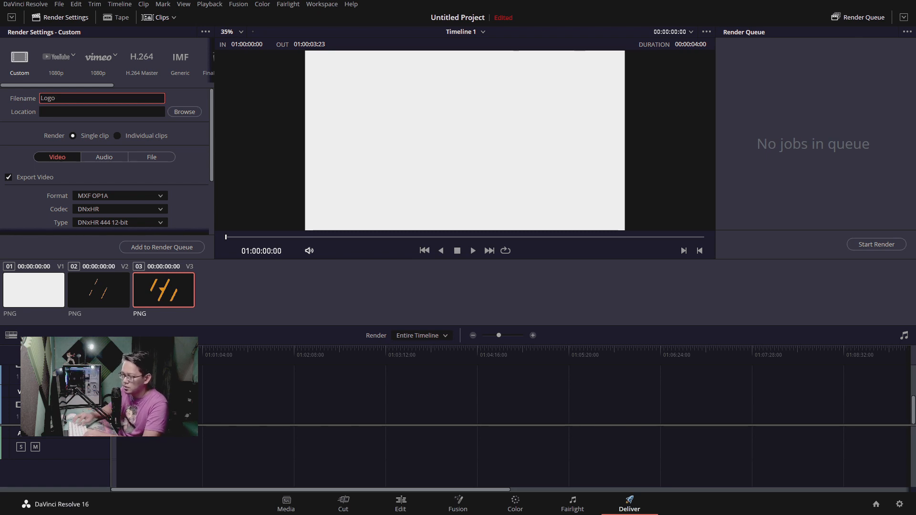
text( Intro)
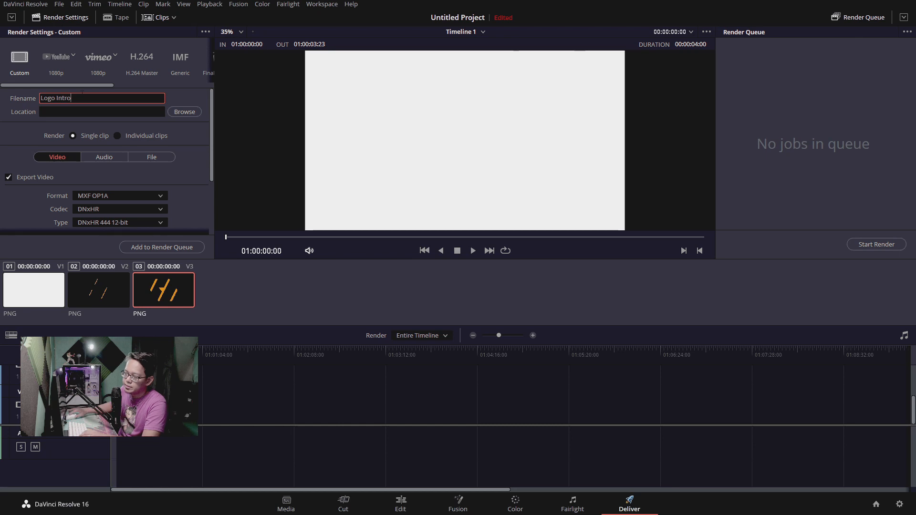
Set the render location to the Documents folder, saving over the existing Logo Intro.mp4
click(185, 112)
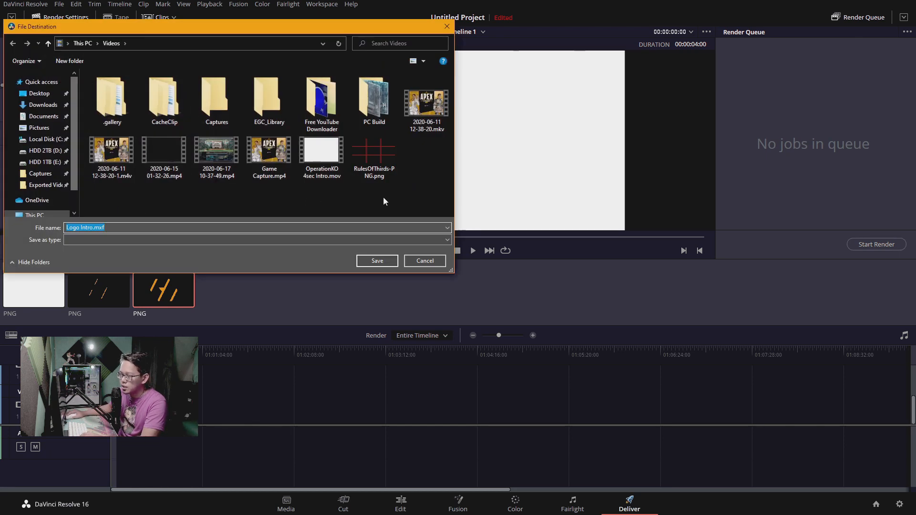
click(414, 197)
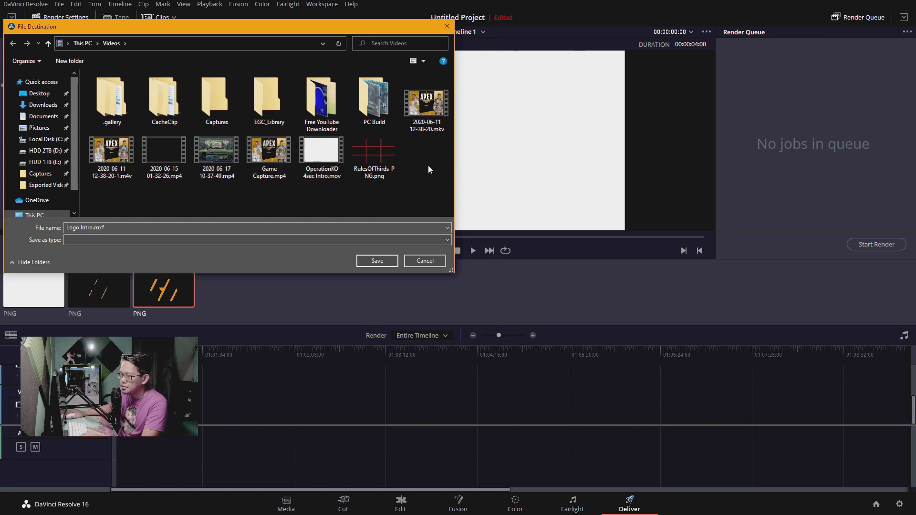
click(39, 128)
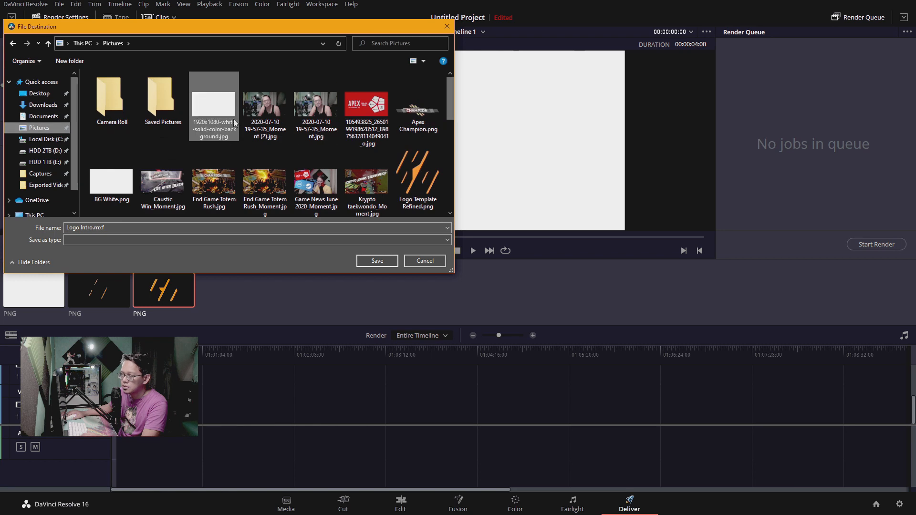
scroll(296, 133, down, 6)
scroll(334, 157, up, 8)
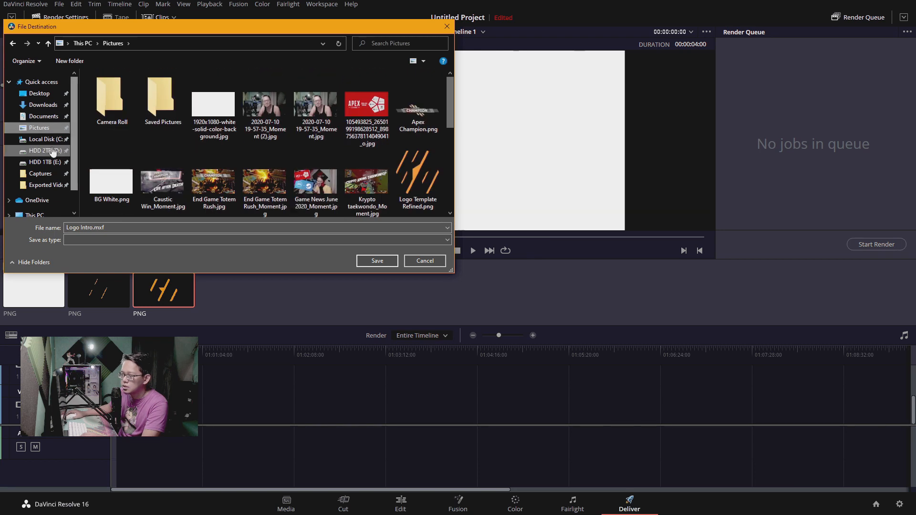
click(42, 116)
click(42, 106)
click(43, 116)
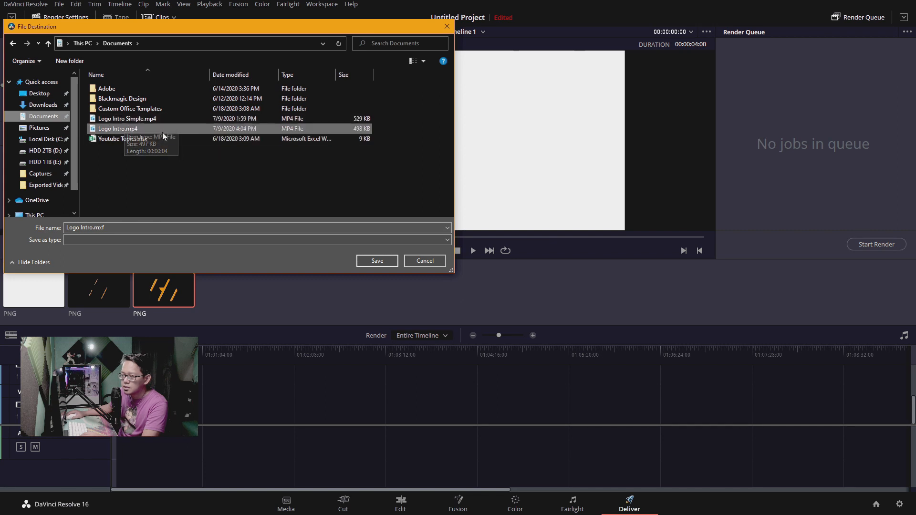
click(162, 130)
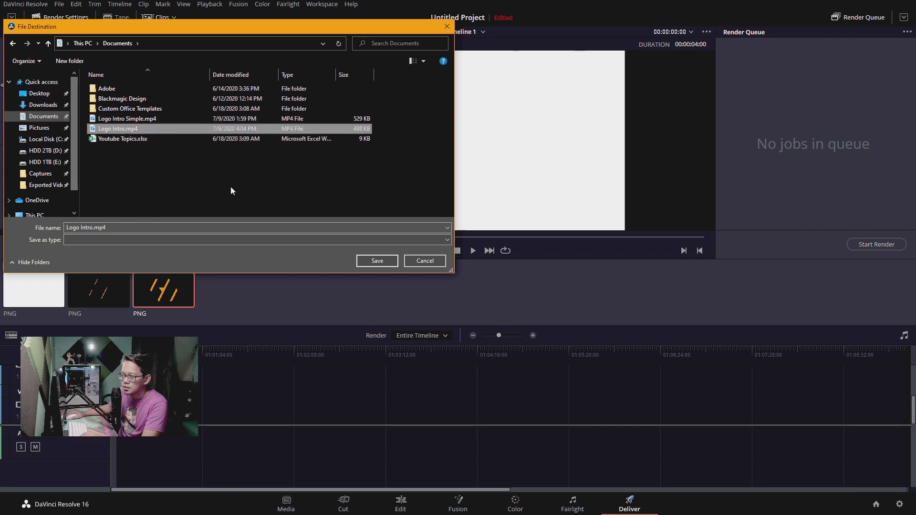
click(383, 262)
click(480, 270)
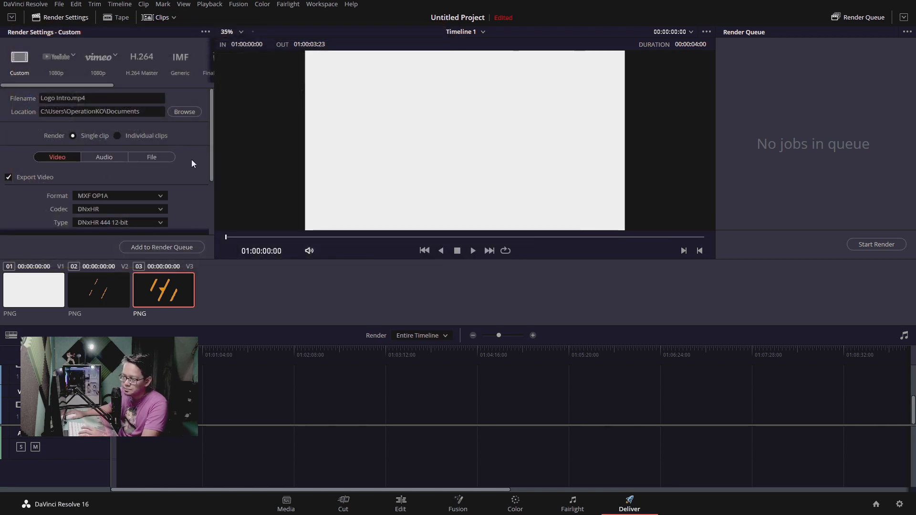
Set the video export format to MP4 and the frame rate to 30 (3:2)
scroll(174, 179, down, 3)
click(143, 114)
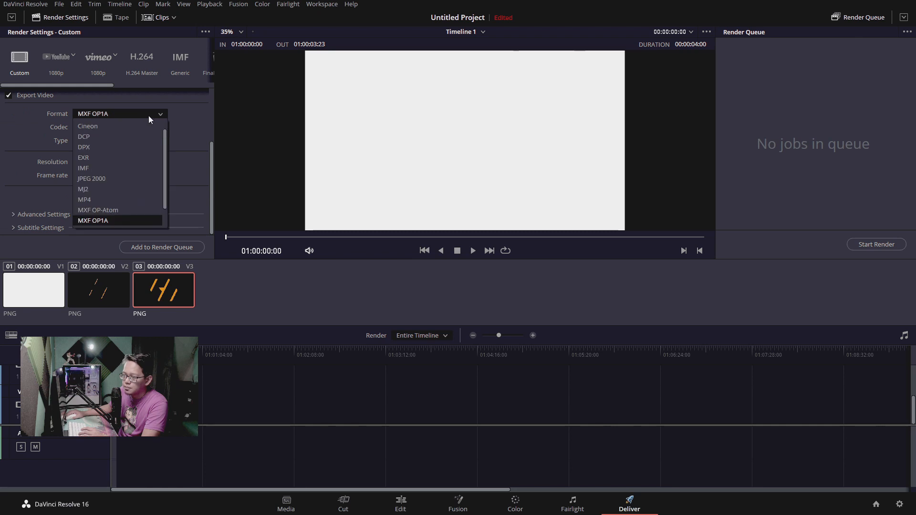
click(130, 203)
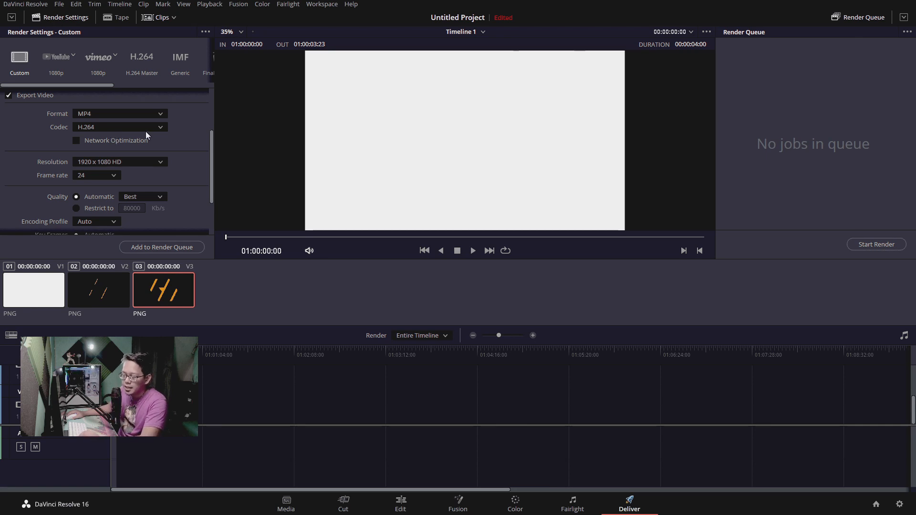
scroll(195, 159, down, 3)
scroll(199, 153, up, 3)
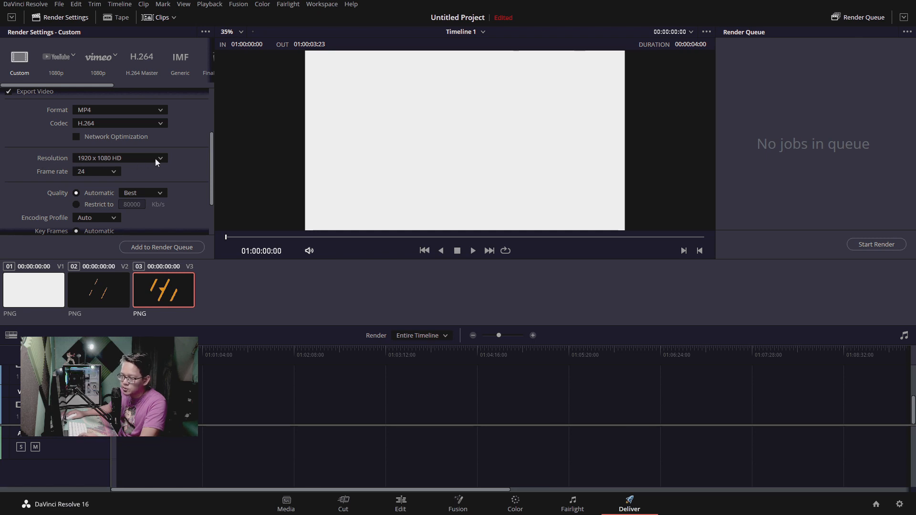
scroll(177, 172, down, 1)
click(110, 142)
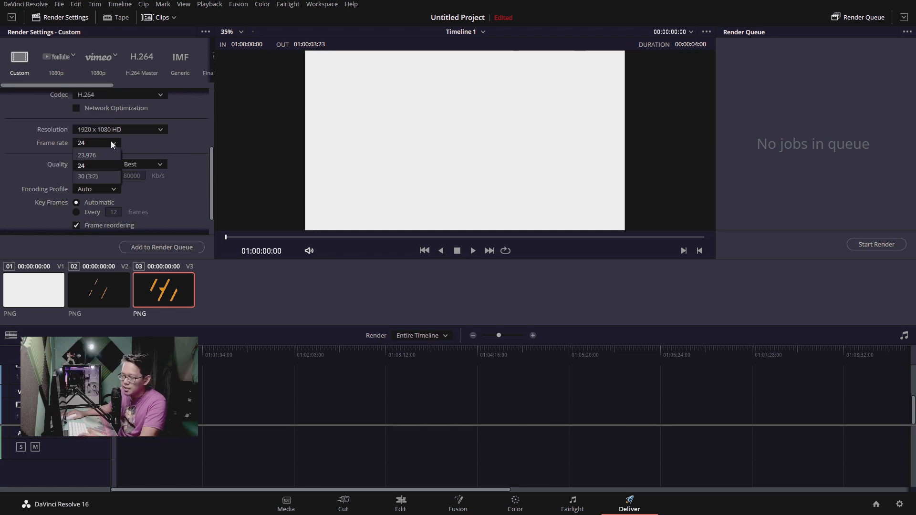
click(88, 176)
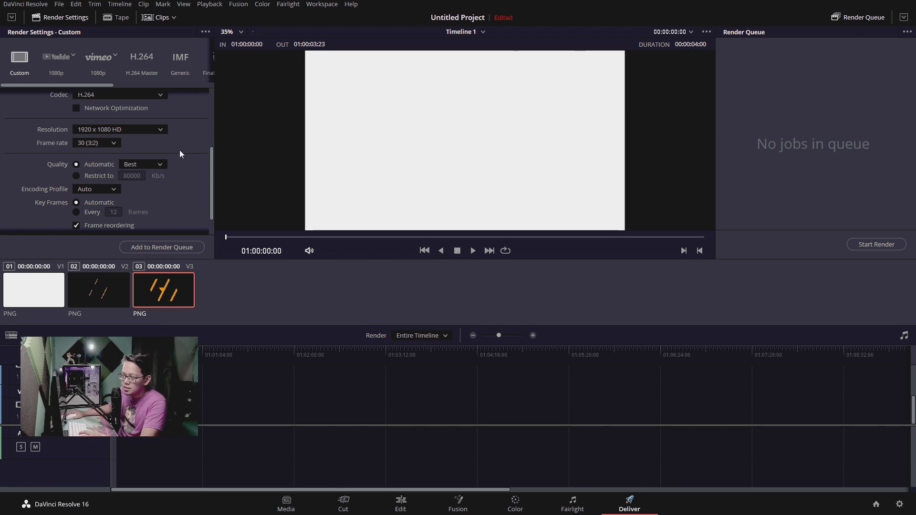
Add the timeline to the render queue with these settings and render the job
scroll(184, 167, down, 1)
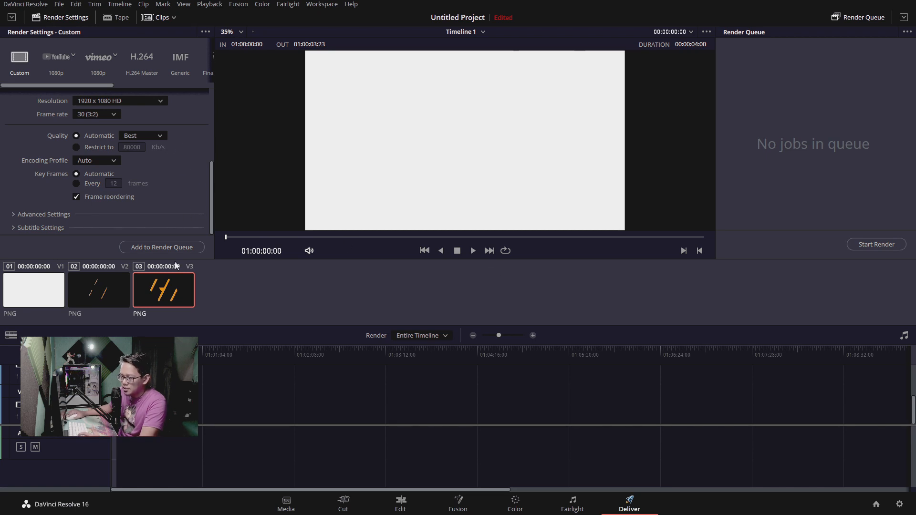
click(151, 248)
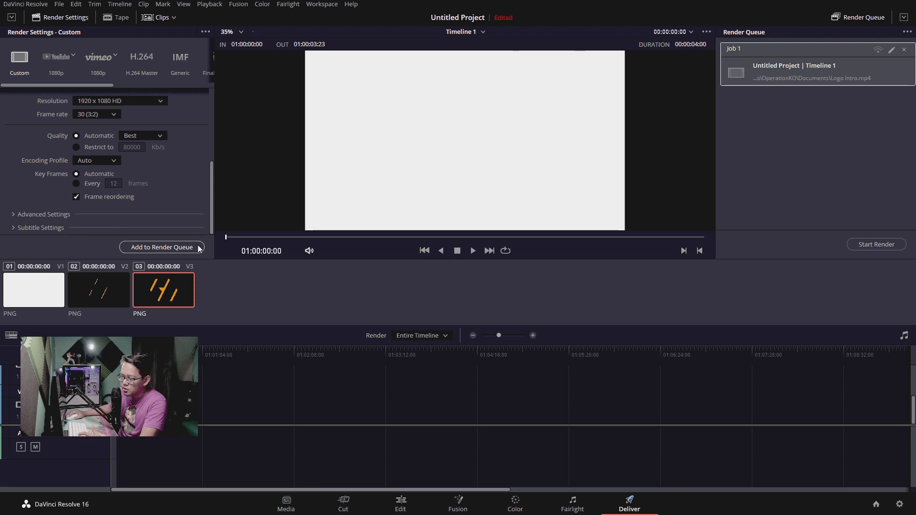
click(880, 245)
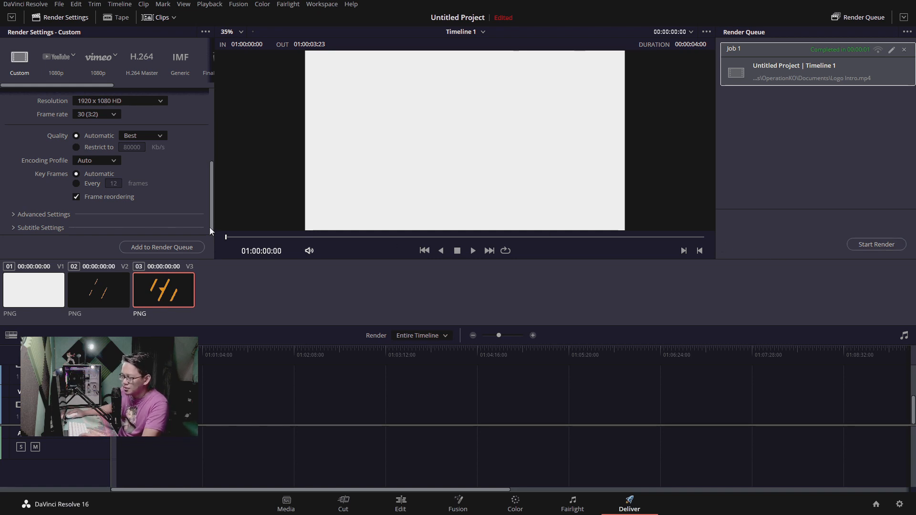
Import the rendered Logo Intro.mp4 from the Documents folder into the project's Master bin
click(287, 503)
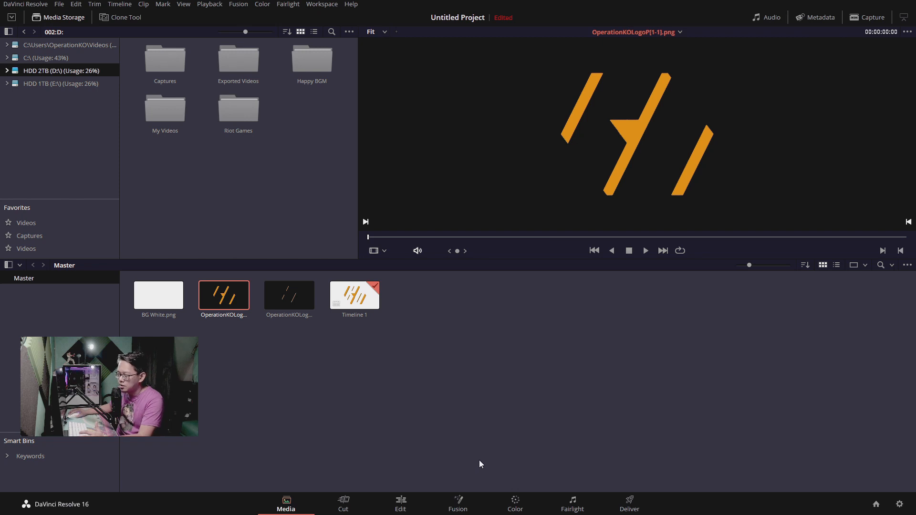
click(344, 504)
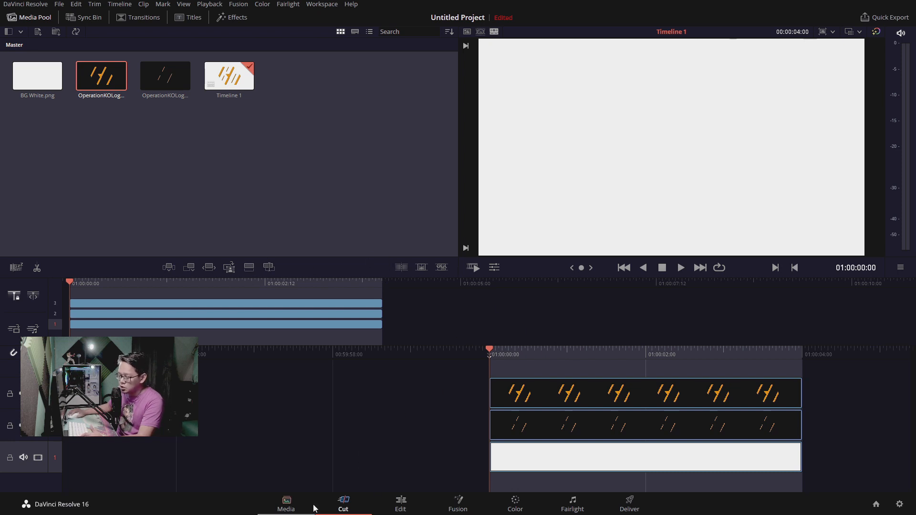
click(292, 506)
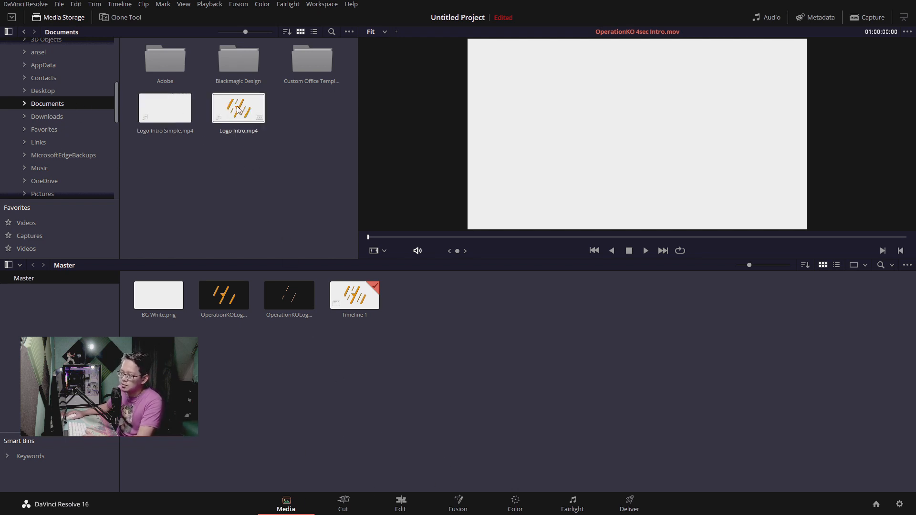
drag(228, 115, 453, 358)
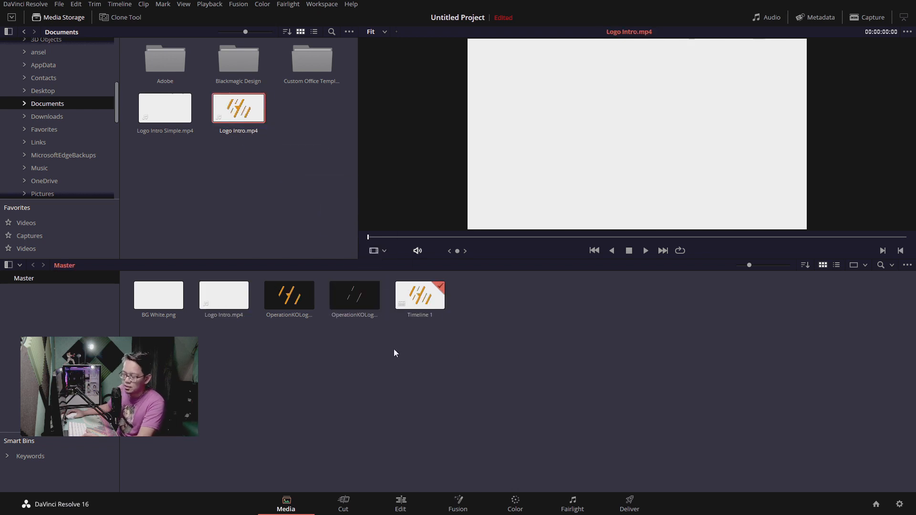
Place Logo Intro.mp4 on the Video 3 track at 01:00:04:00, directly after the existing logo clips
click(401, 503)
scroll(752, 409, right, 1)
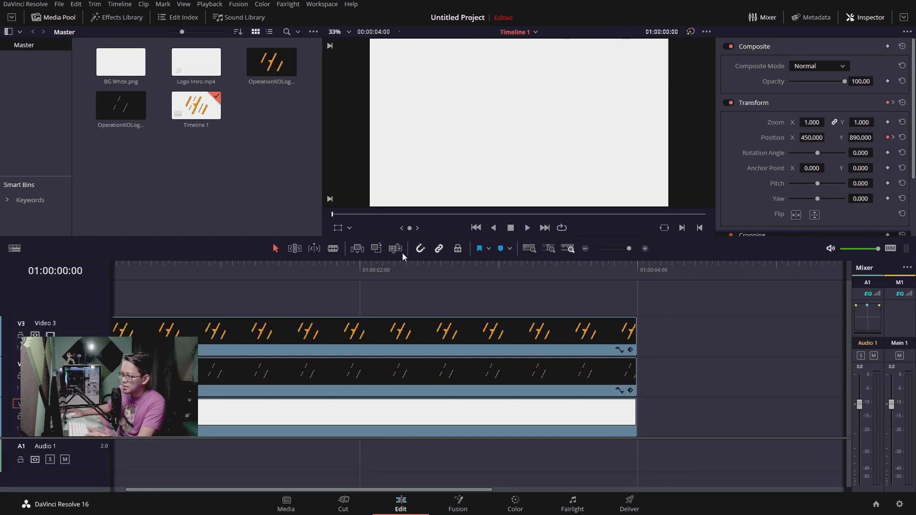
drag(187, 70, 640, 343)
scroll(680, 298, right, 3)
Play the timeline through the Logo Intro.mp4 clip to check the rendered animation
click(387, 269)
key(space)
click(381, 266)
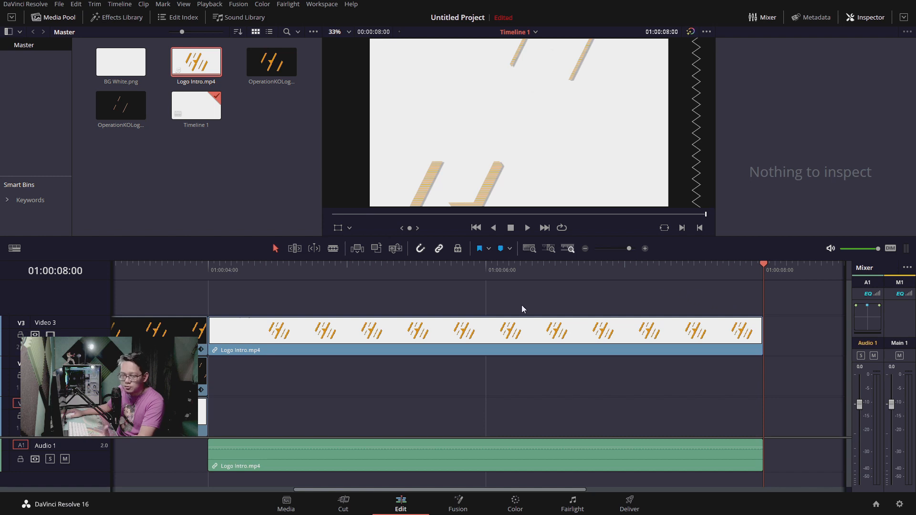
drag(286, 339, 316, 373)
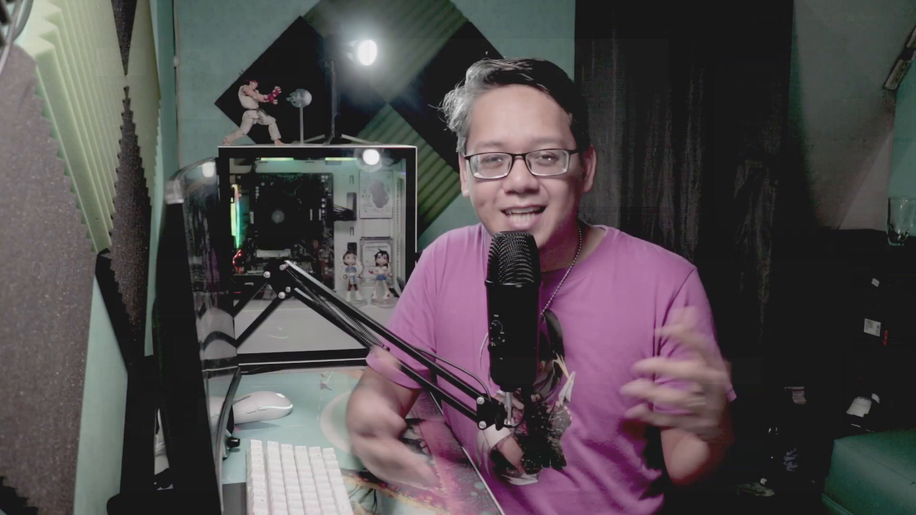